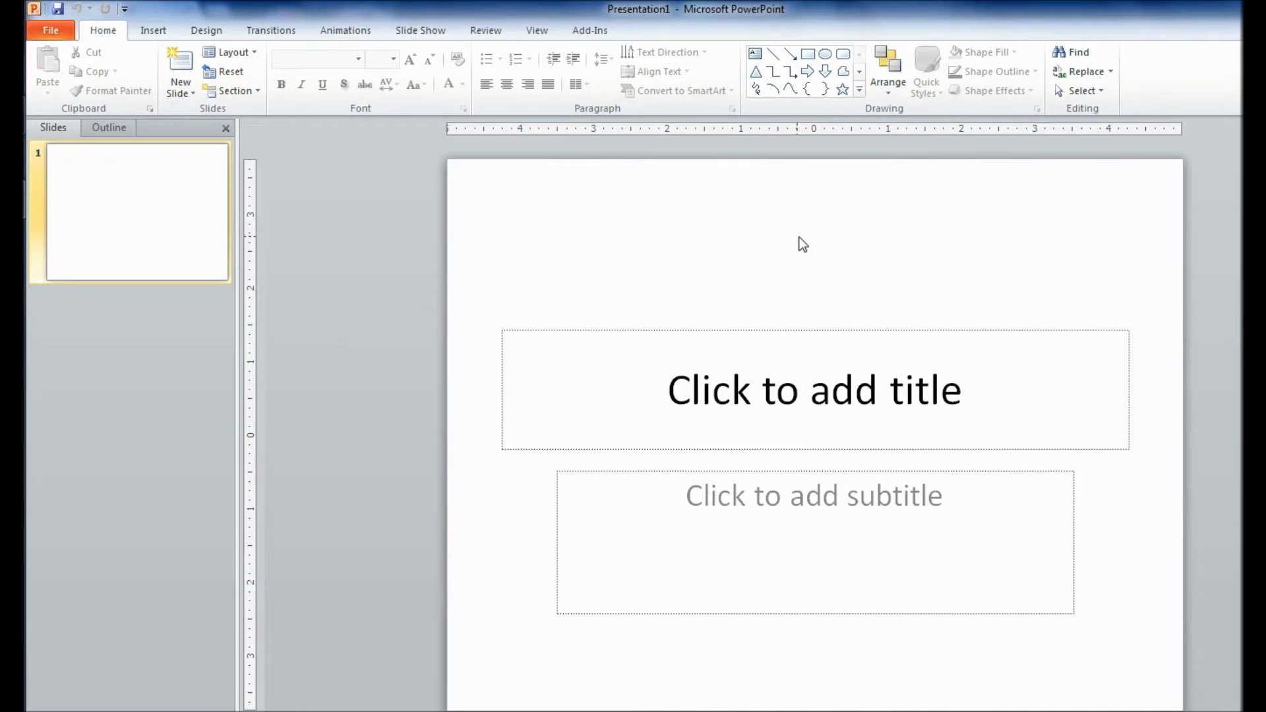
Delete the title and subtitle placeholders and add a wide text box with a centred 13.
key(ctrl+a)
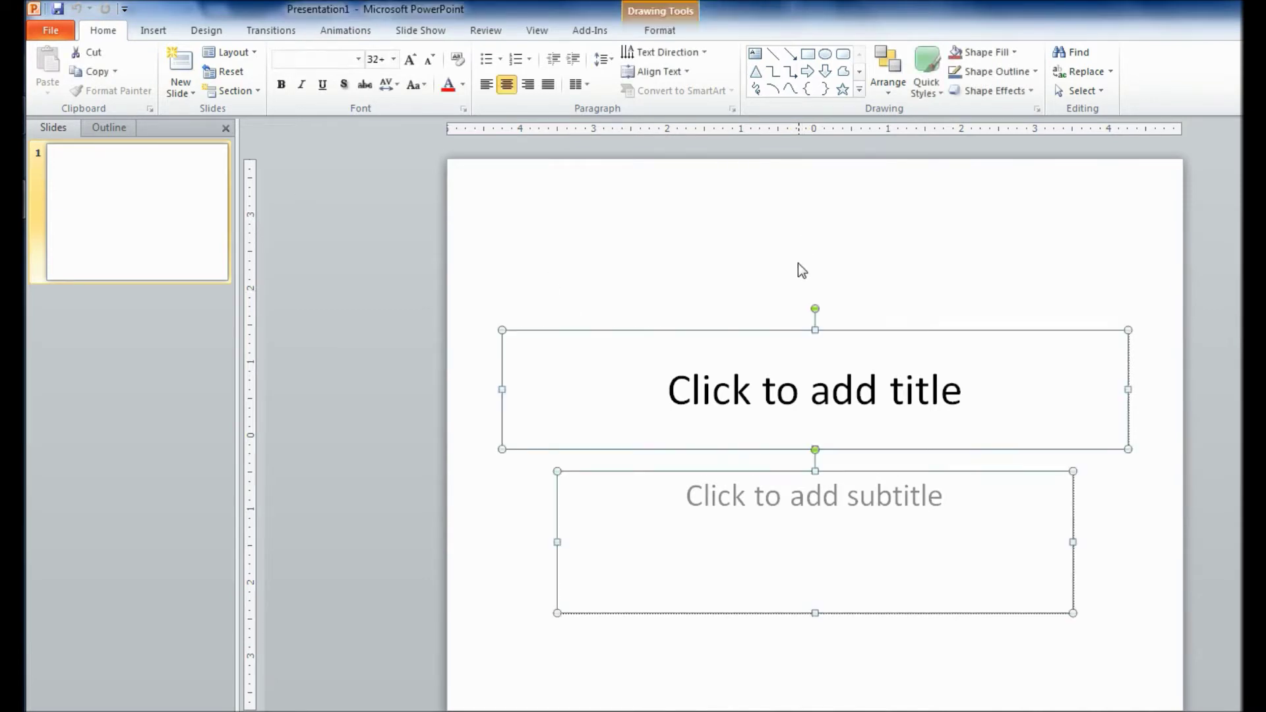
key(Delete)
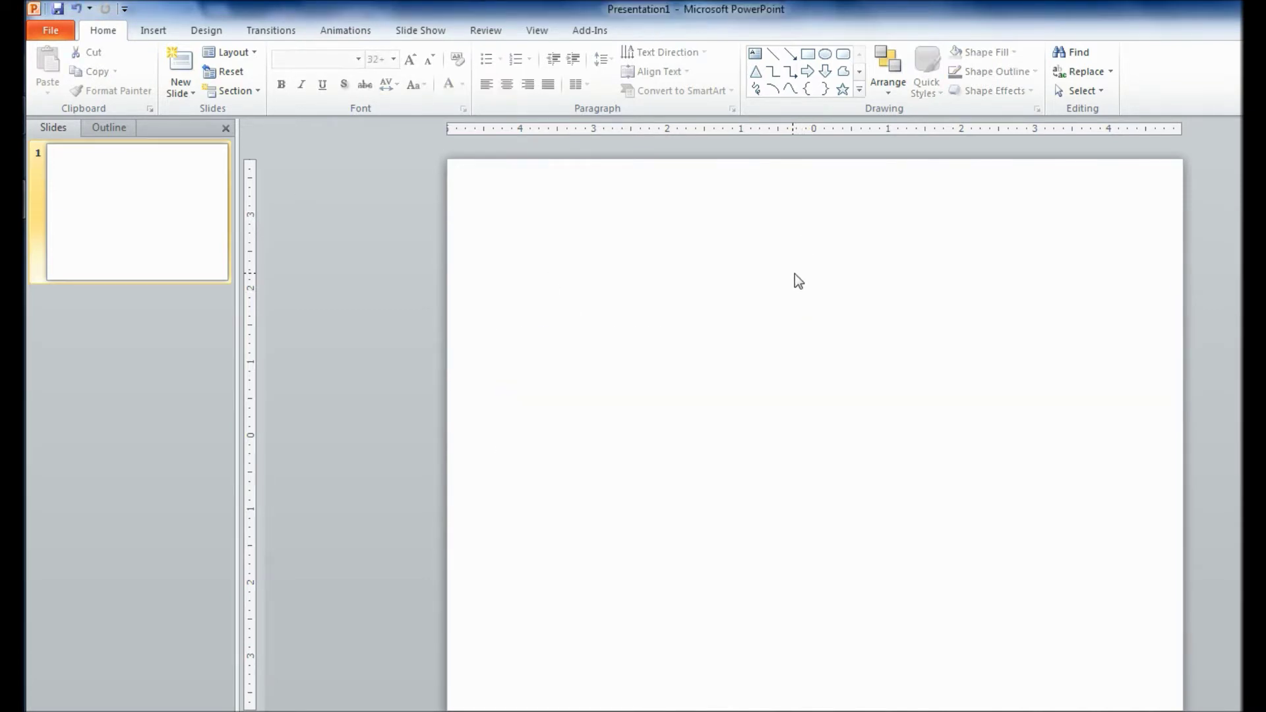
click(157, 31)
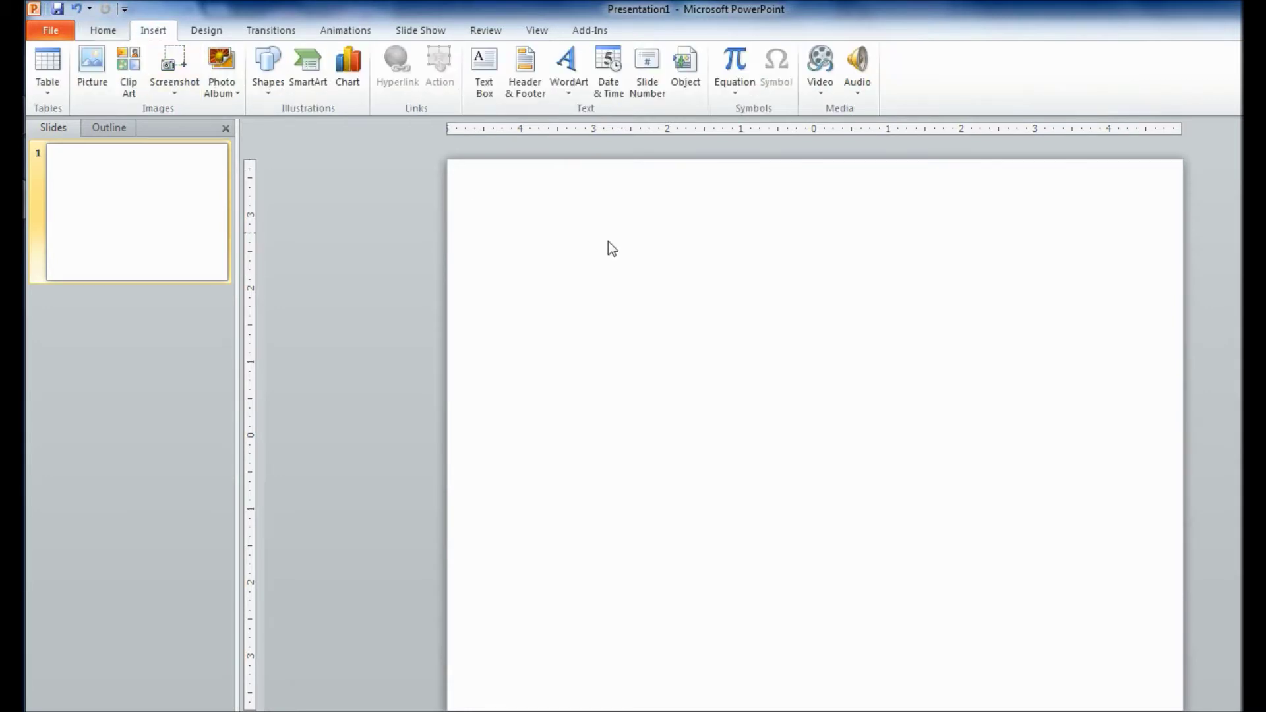
click(482, 74)
drag(520, 248, 1134, 508)
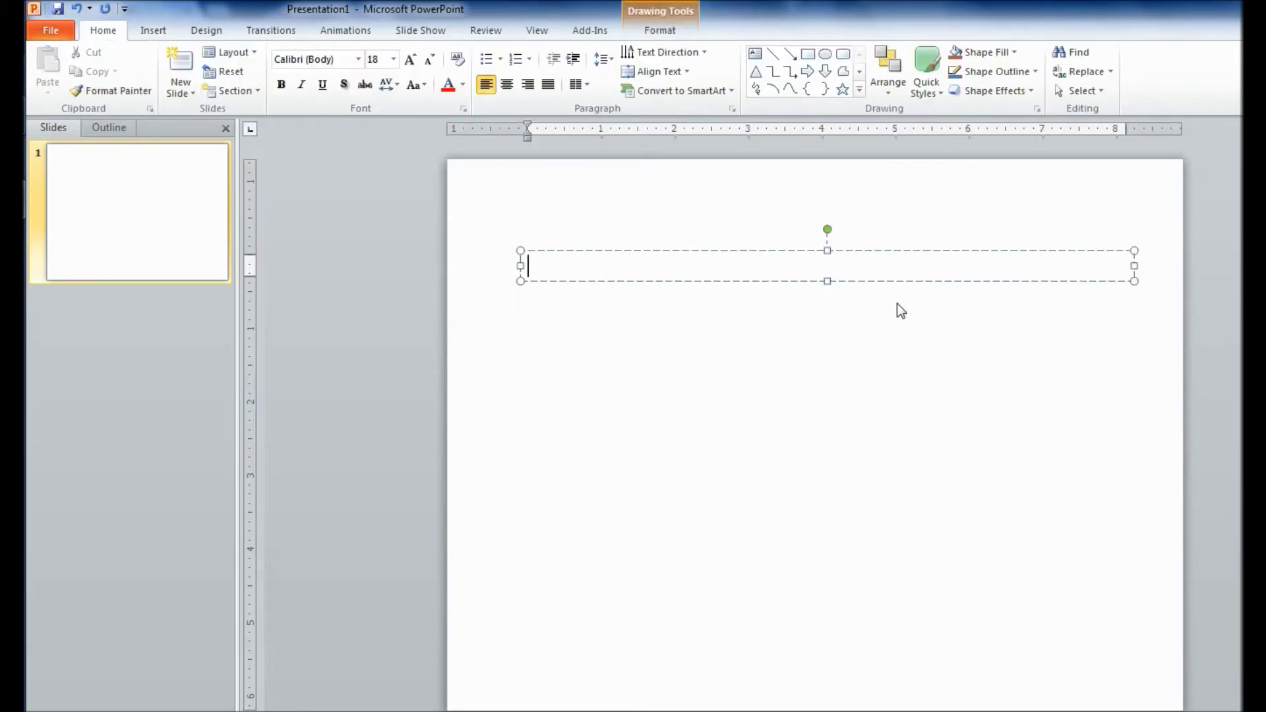
text(13)
key(ctrl+a)
click(507, 87)
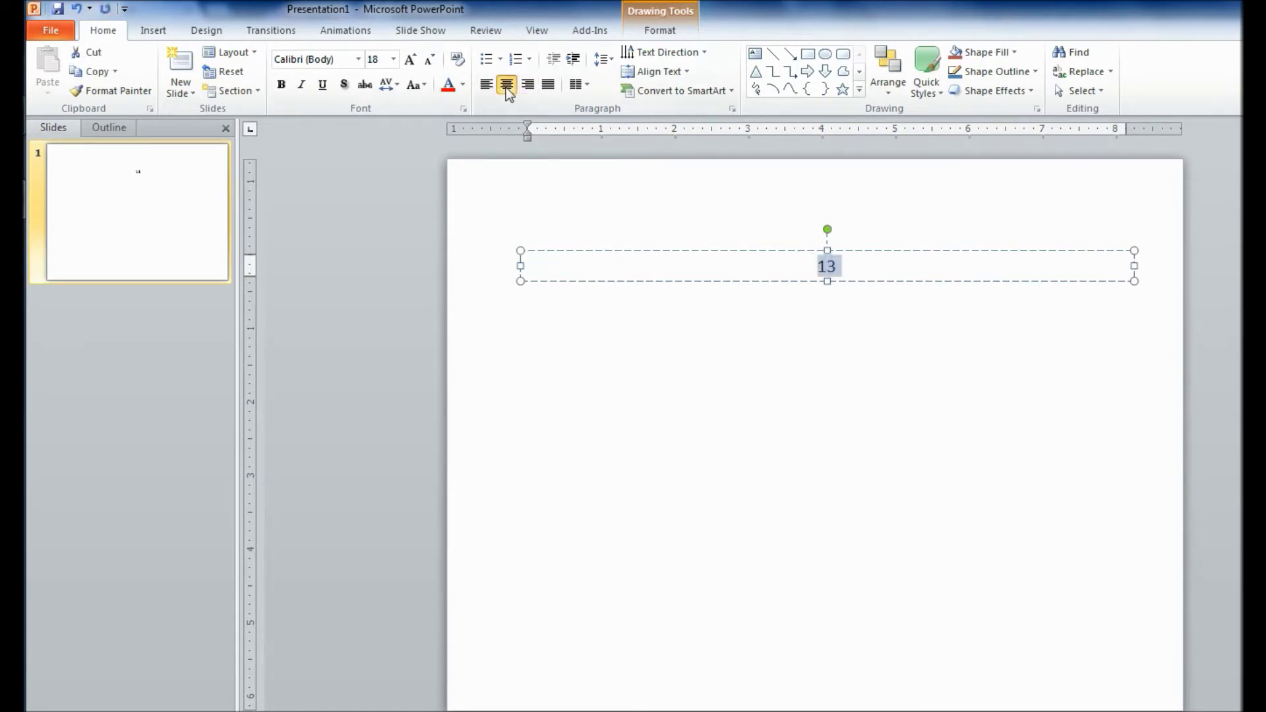
Set the 13 in the CCYouIsSoSmart font.
click(358, 59)
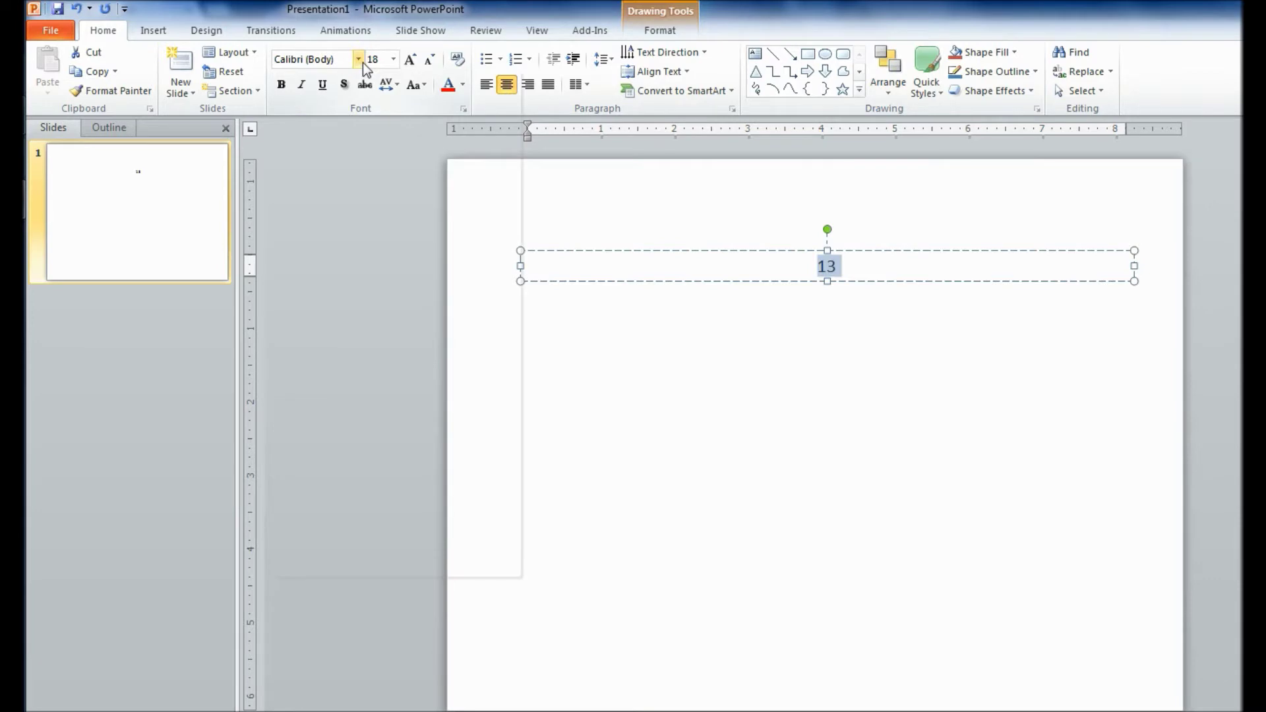
scroll(390, 369, down, 3)
scroll(391, 369, down, 7)
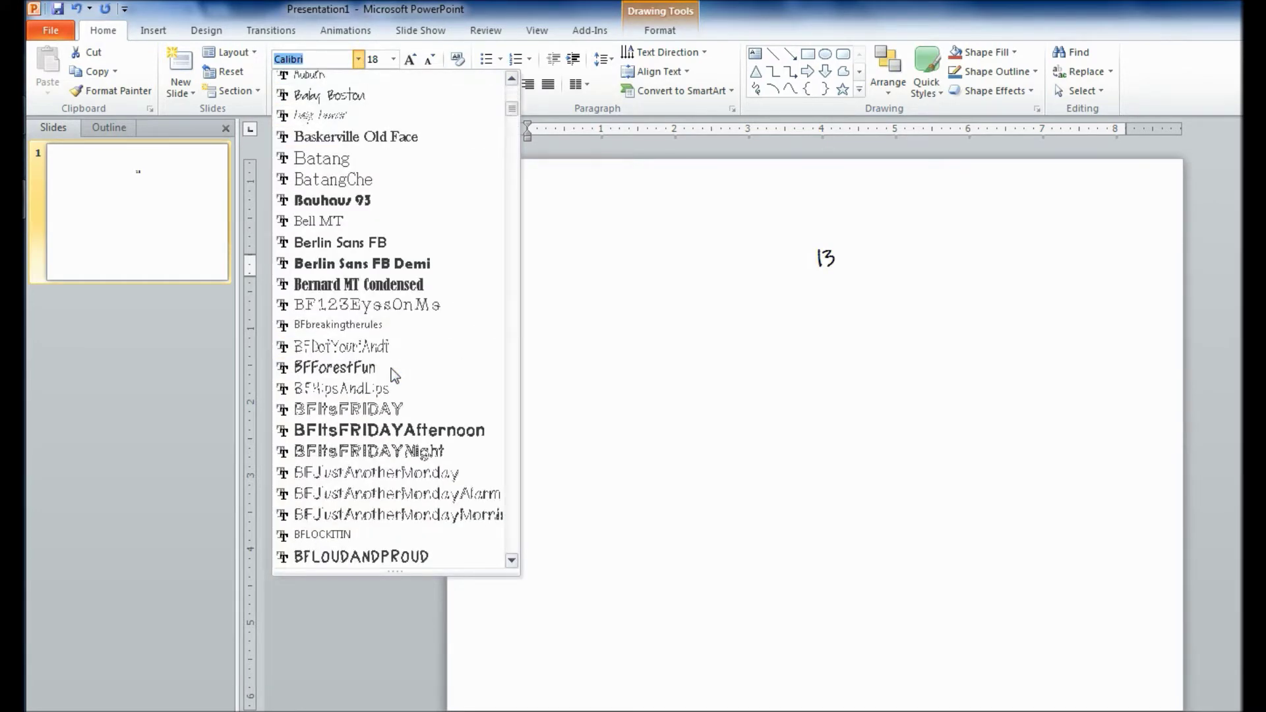
scroll(390, 369, down, 3)
scroll(391, 369, down, 5)
scroll(394, 374, down, 3)
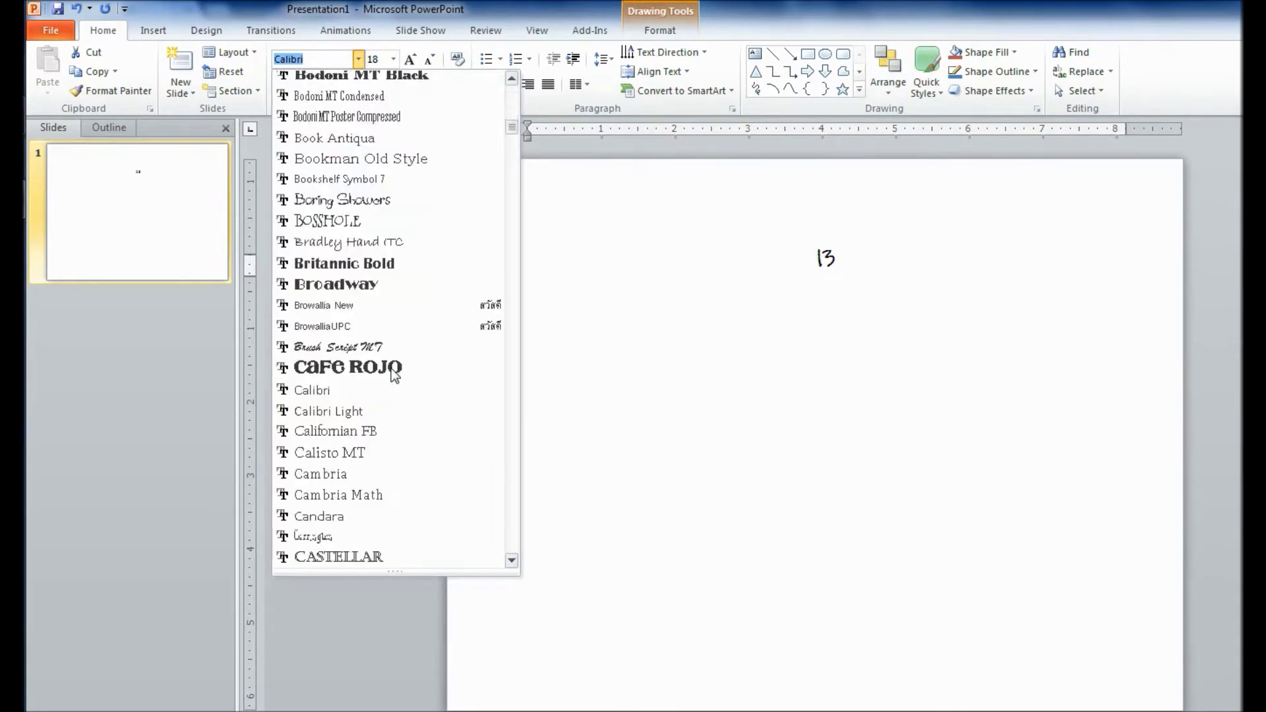
scroll(394, 373, down, 10)
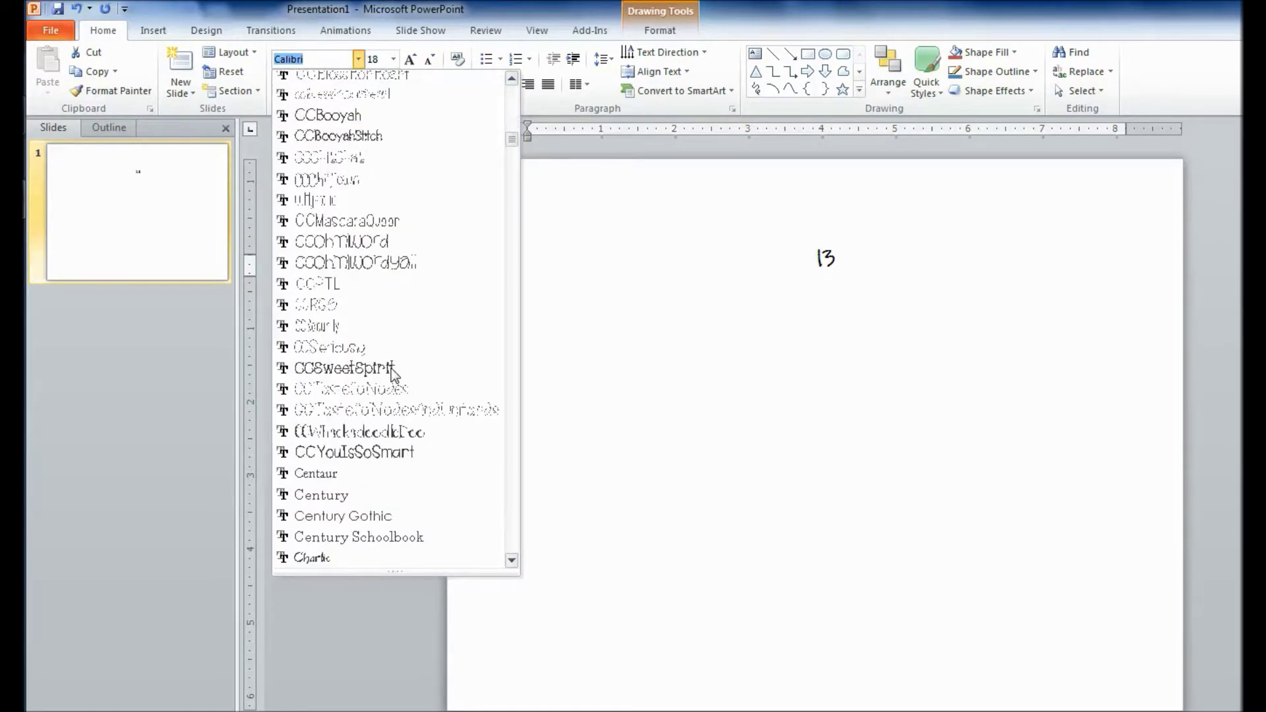
click(386, 331)
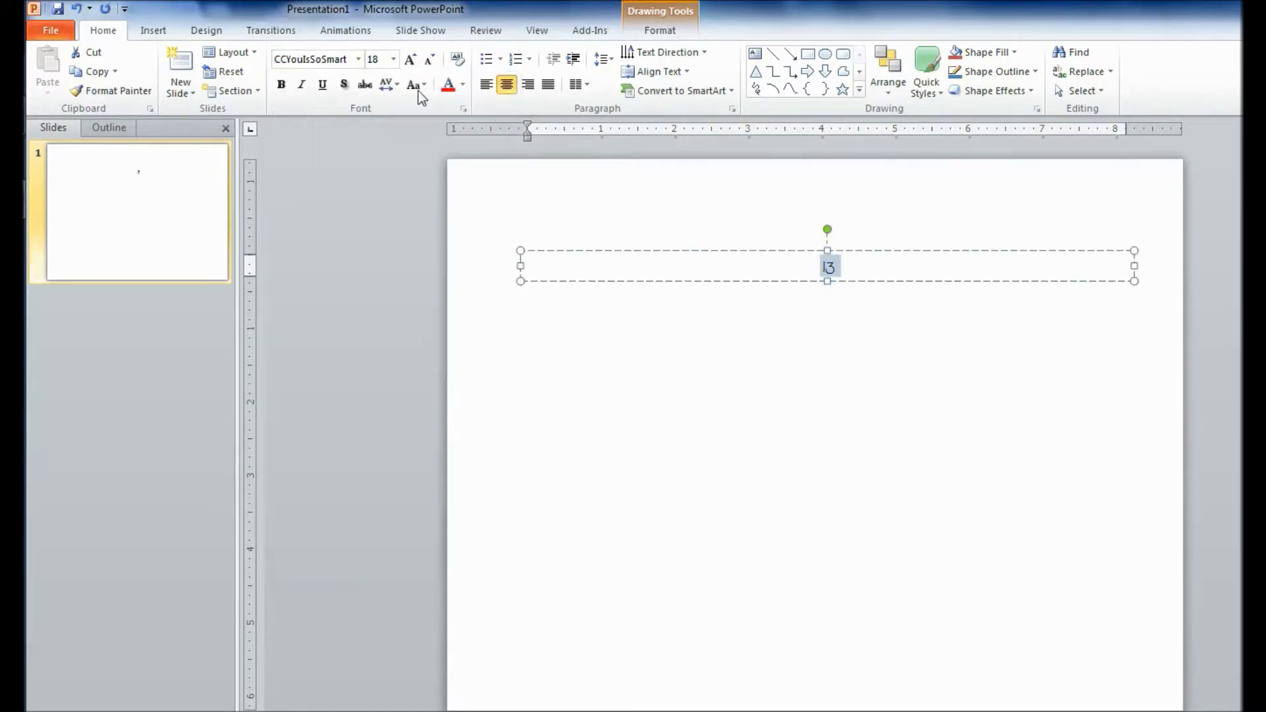
Make the 13 bold and grow it to font size 199.
click(282, 85)
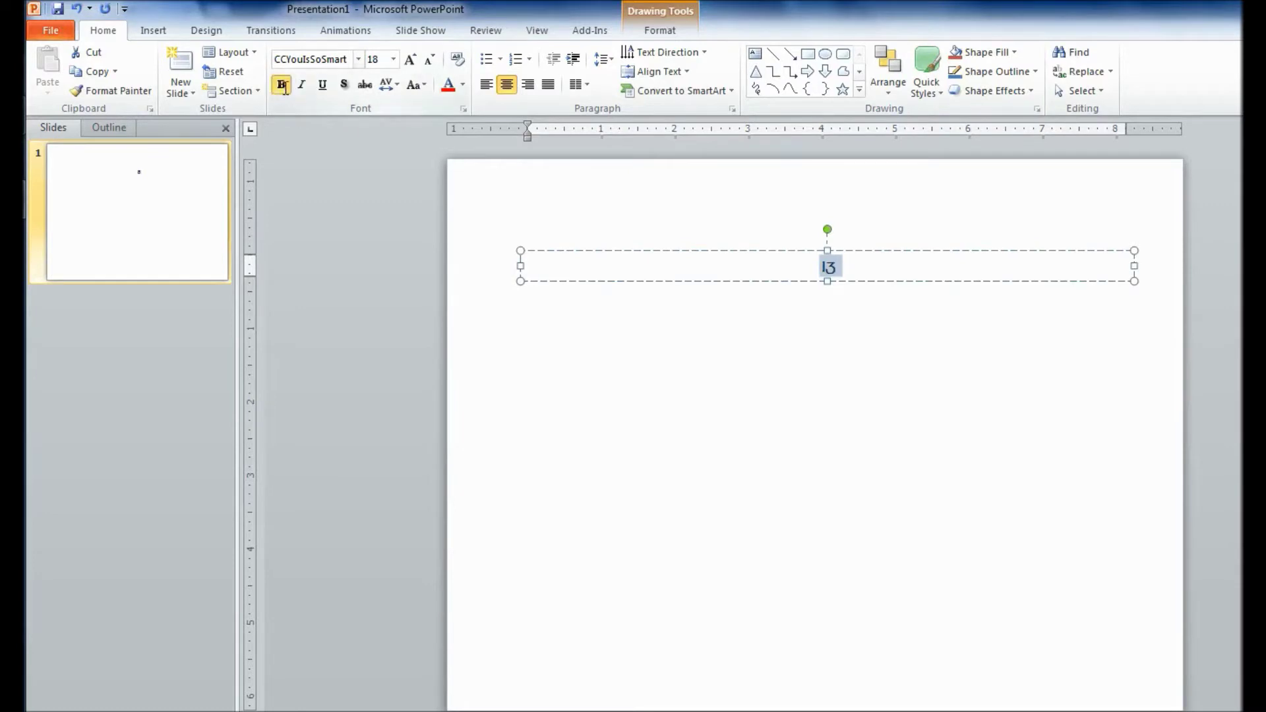
click(409, 61)
click(410, 61)
click(410, 61)
click(409, 60)
click(410, 60)
click(408, 63)
click(409, 63)
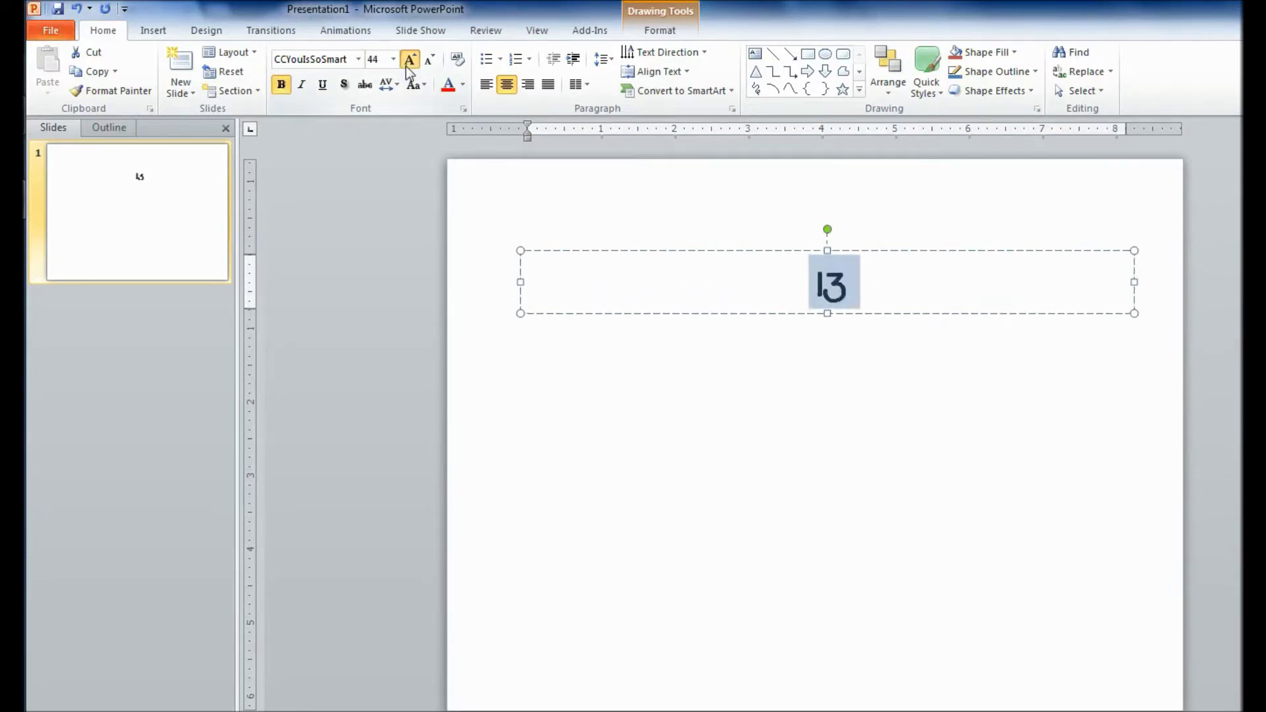
click(410, 61)
click(410, 60)
click(410, 61)
click(409, 60)
click(410, 61)
click(410, 61)
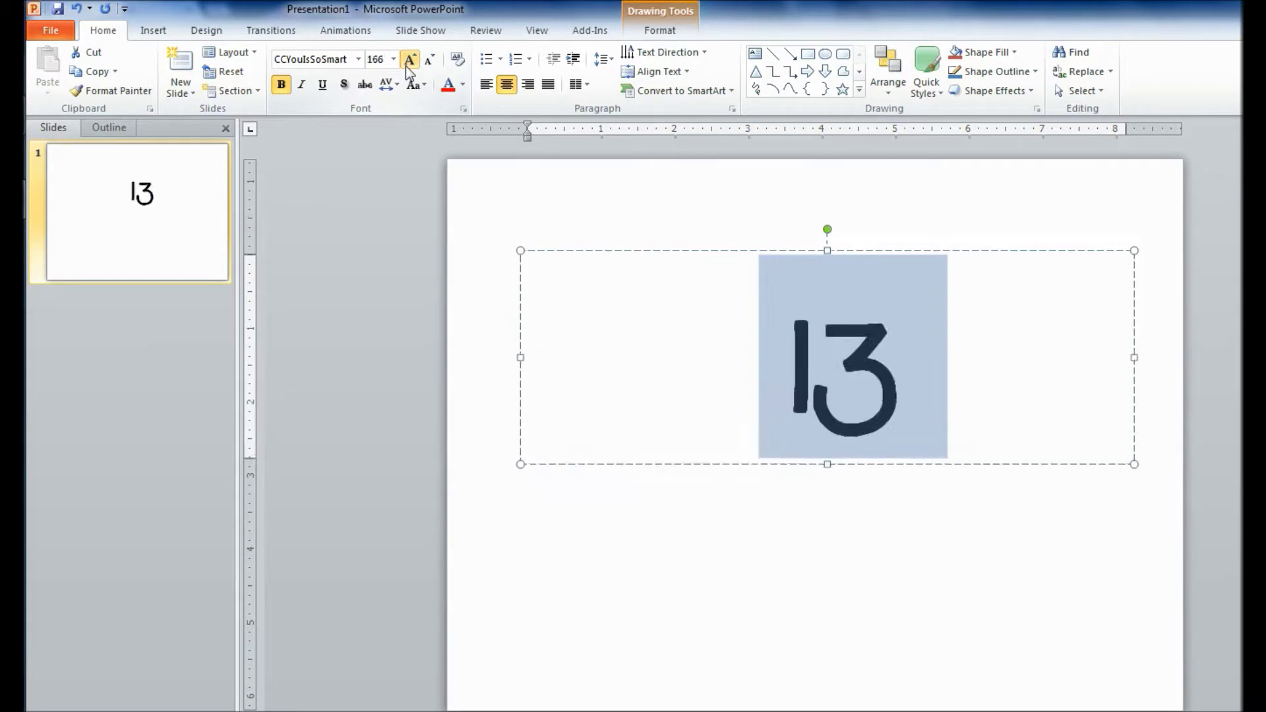
click(410, 60)
click(409, 61)
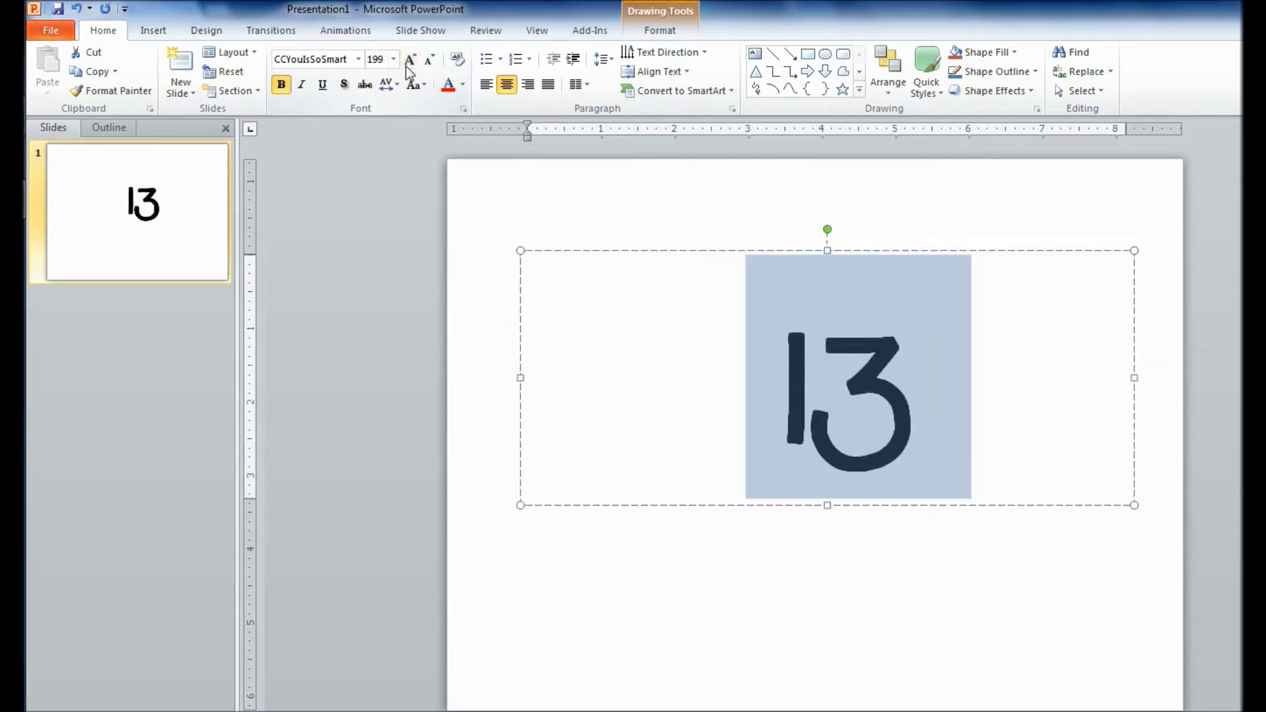
key(Escape)
key(Escape)
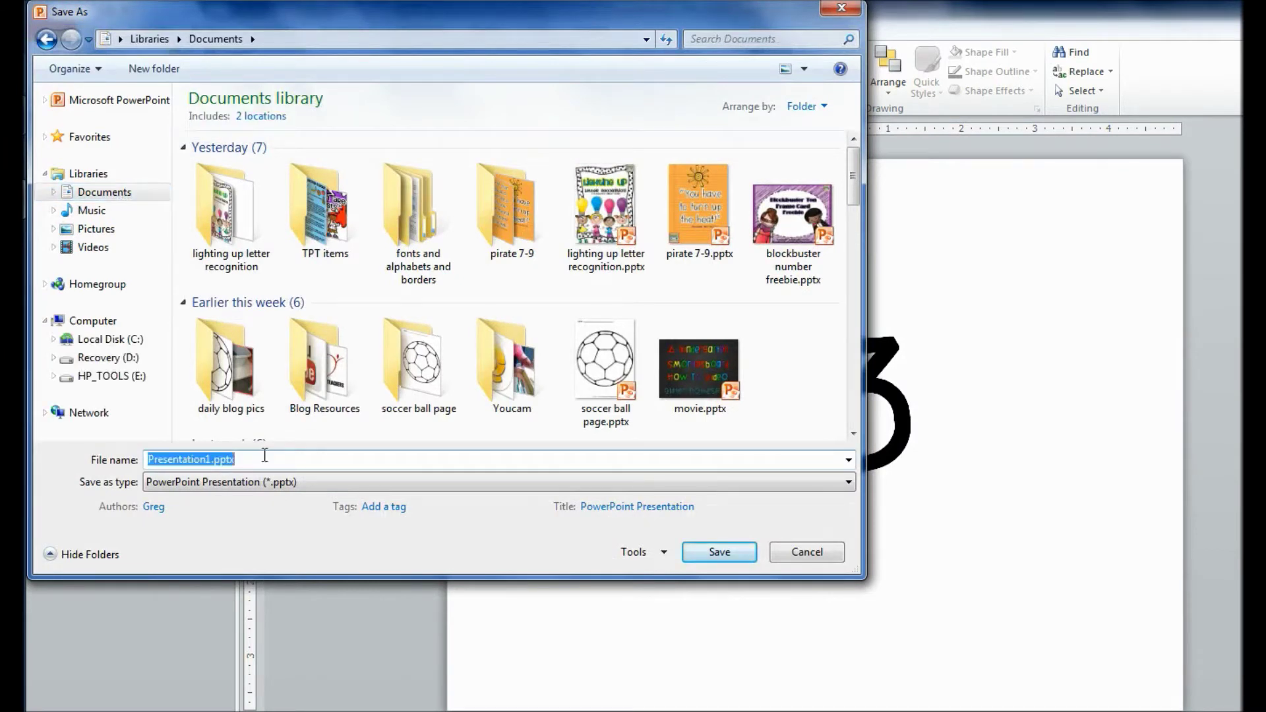
Save the presentation under the file name 'qr code tutorial'.
text(qr code tuto)
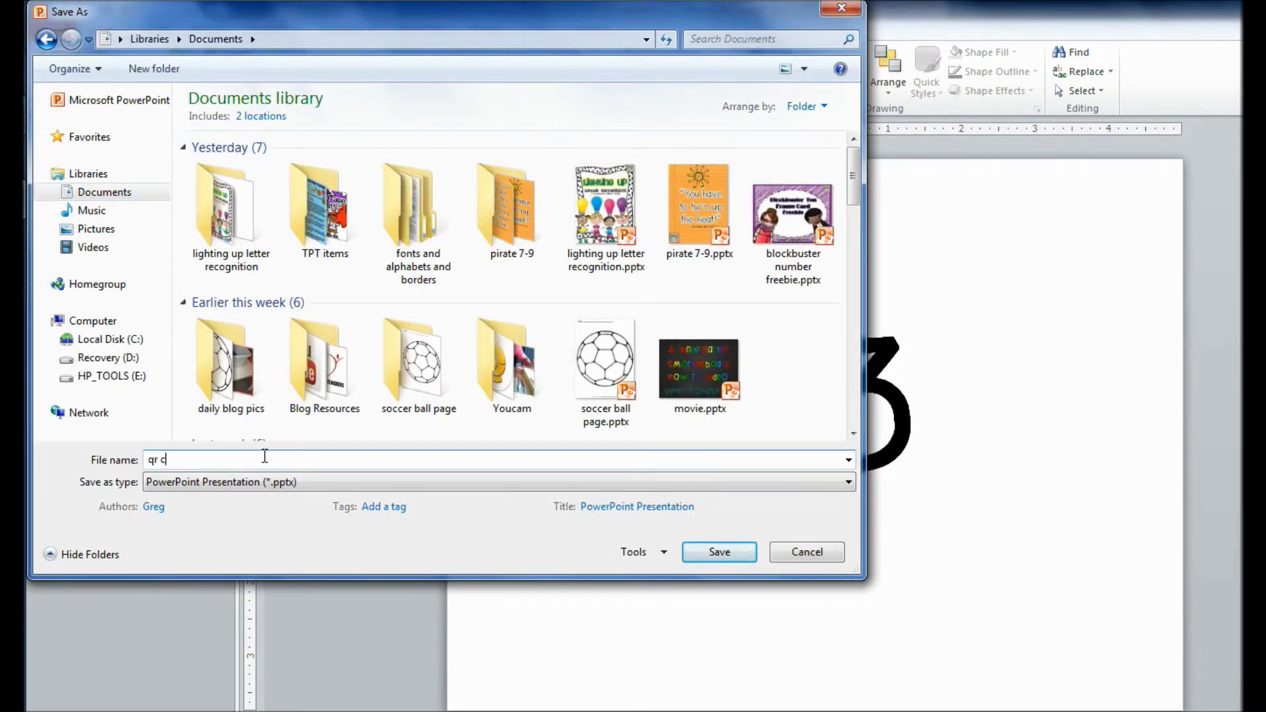
text(rial)
click(747, 556)
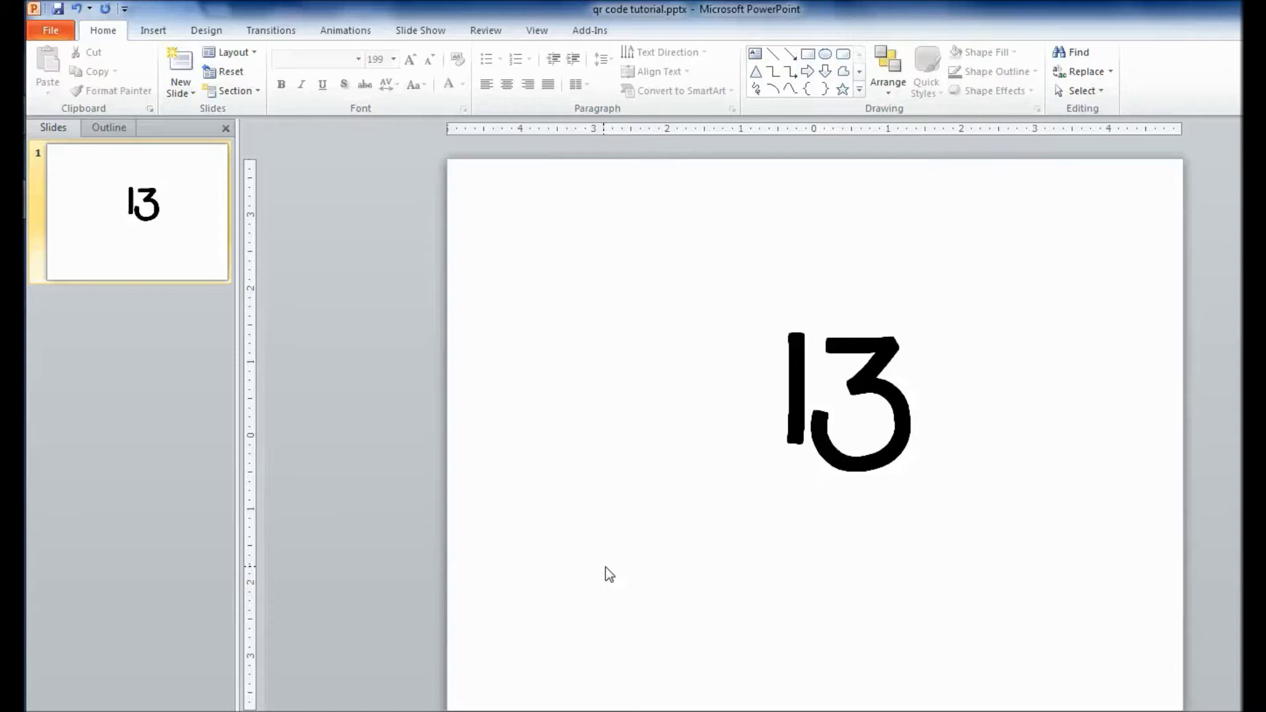
Use Save As with PDF (*.pdf) as the type to publish qr code tutorial.pdf.
click(71, 33)
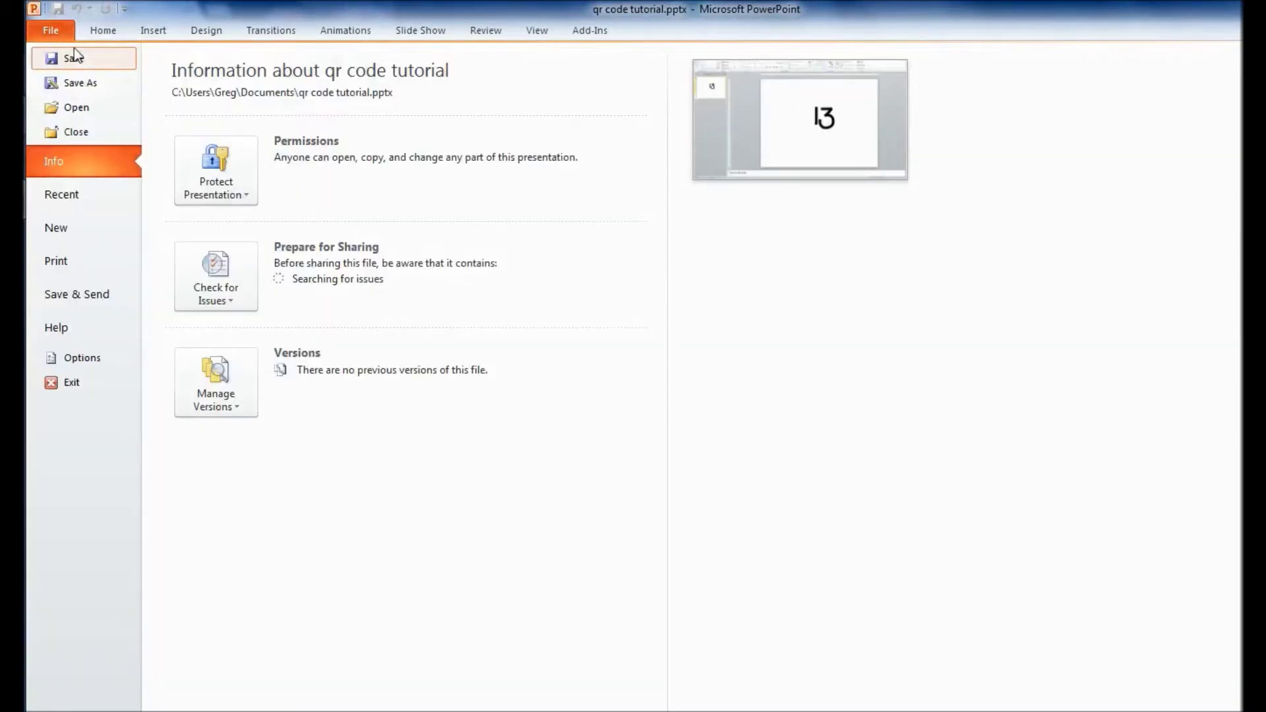
click(89, 84)
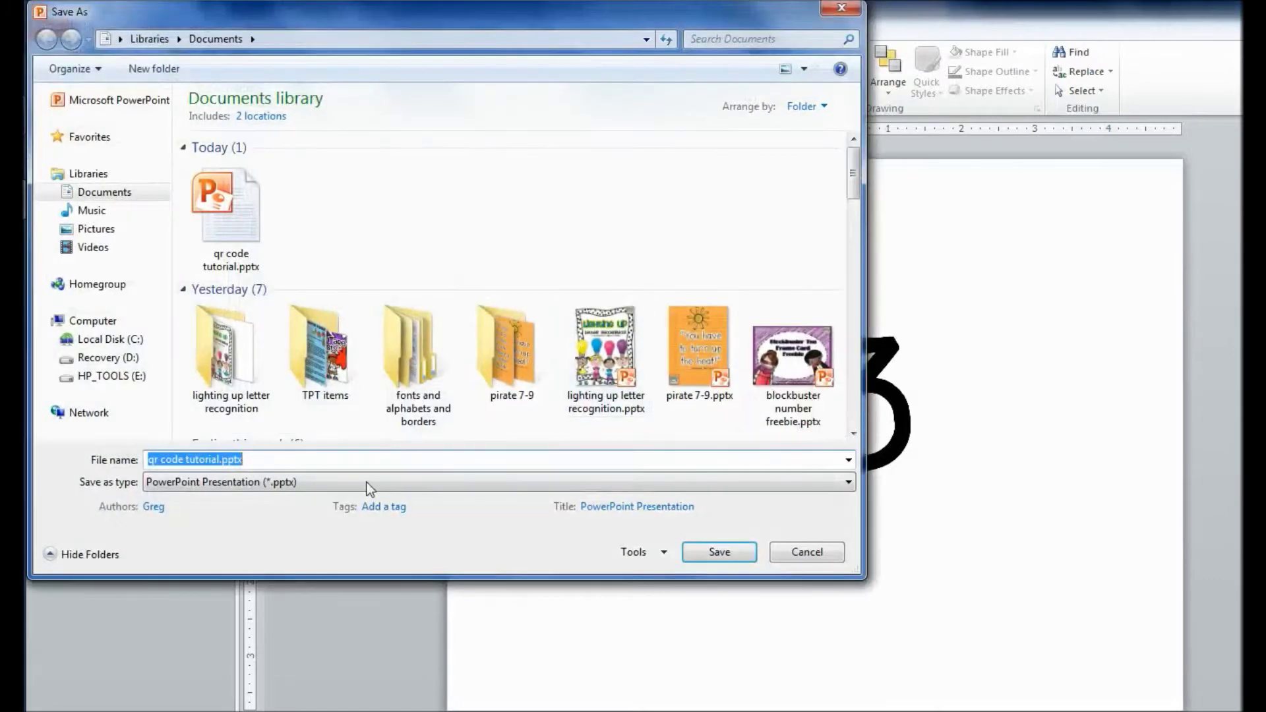
click(362, 484)
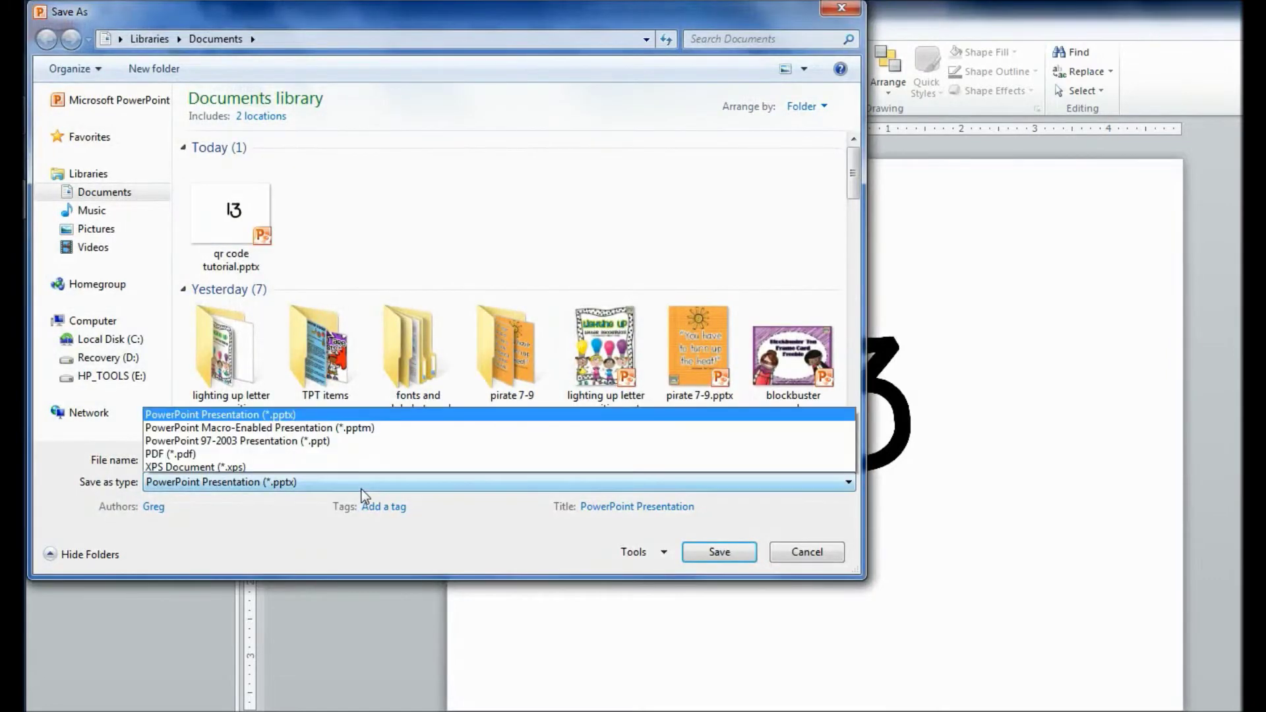
click(314, 177)
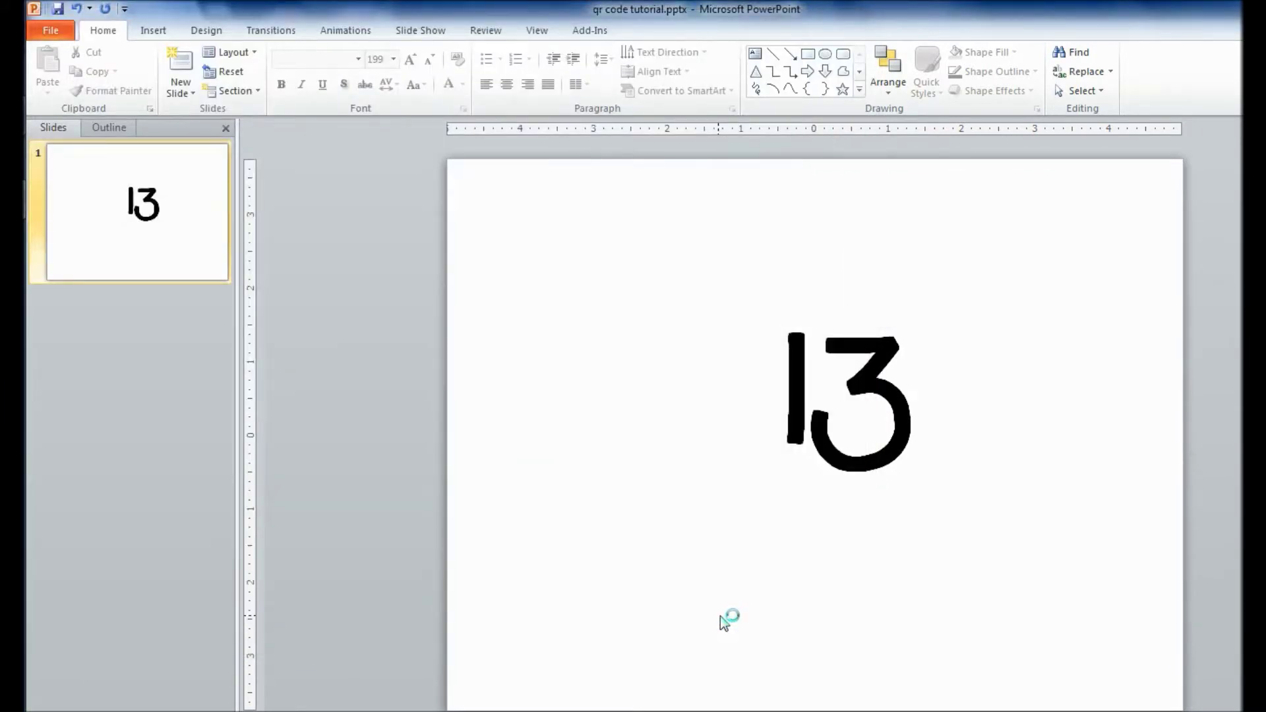
Create a new blank presentation and delete its title and subtitle placeholders.
click(62, 37)
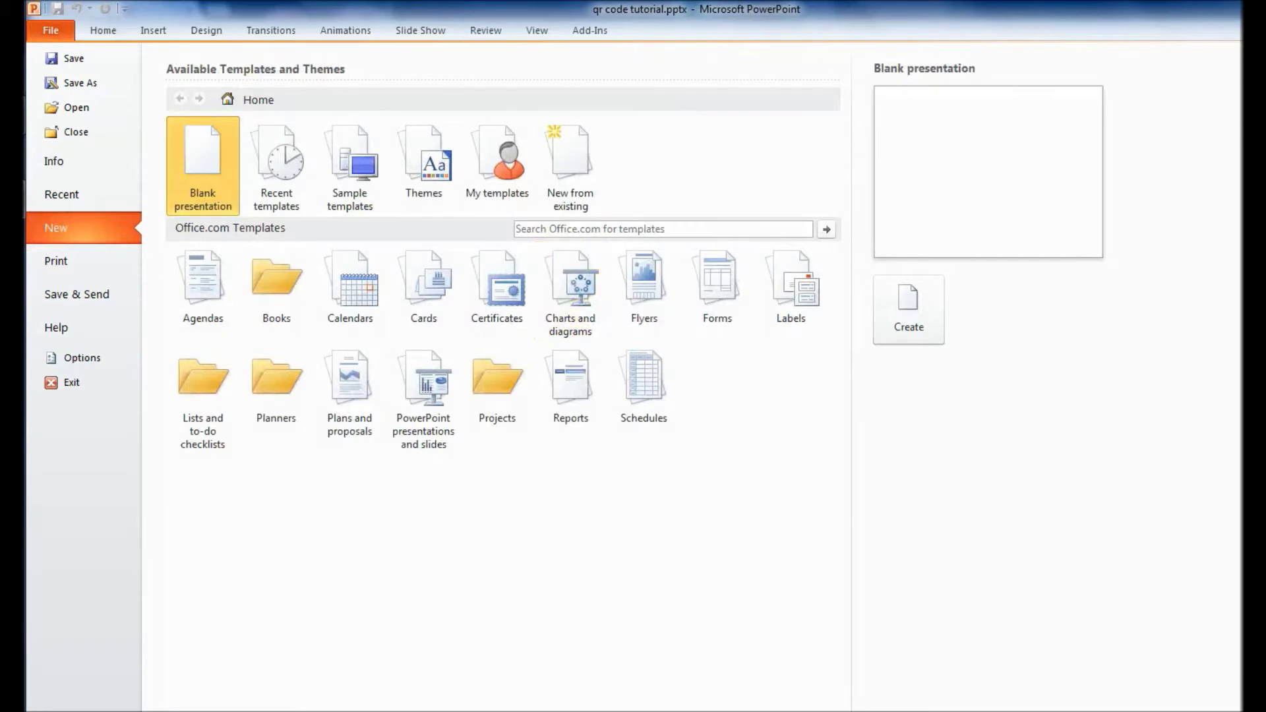
double_click(211, 176)
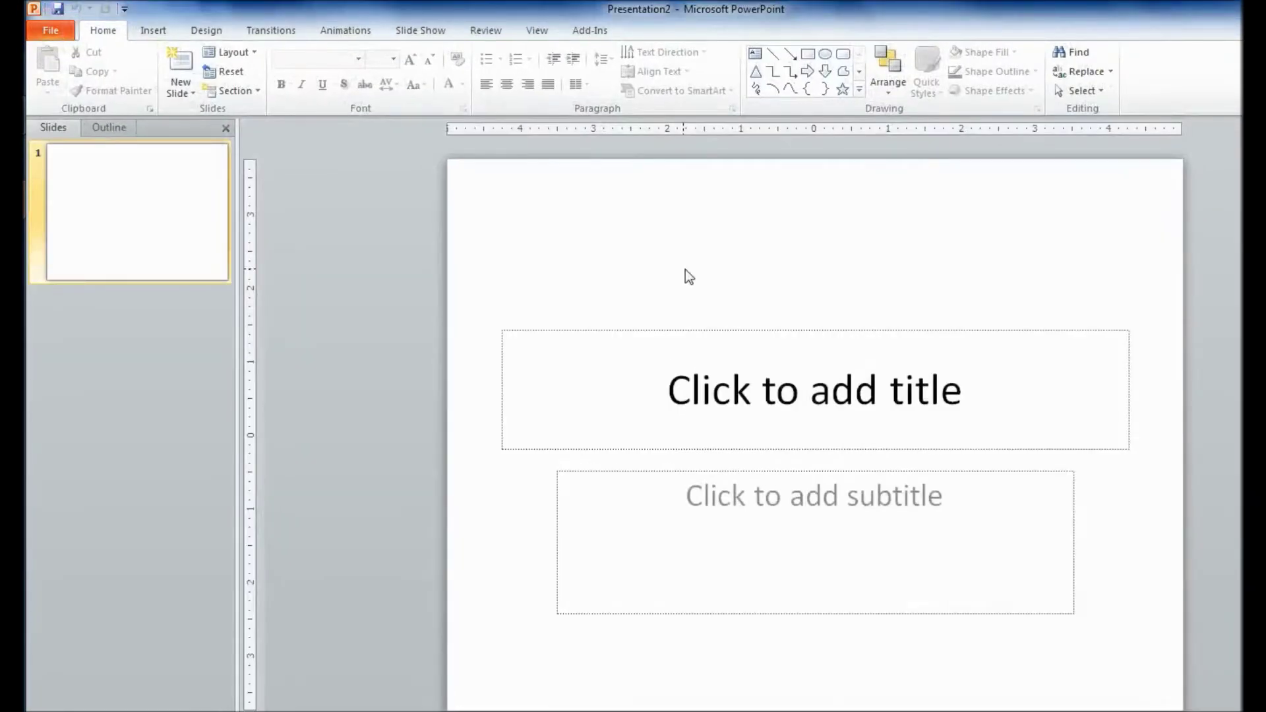
key(ctrl+a)
key(Delete)
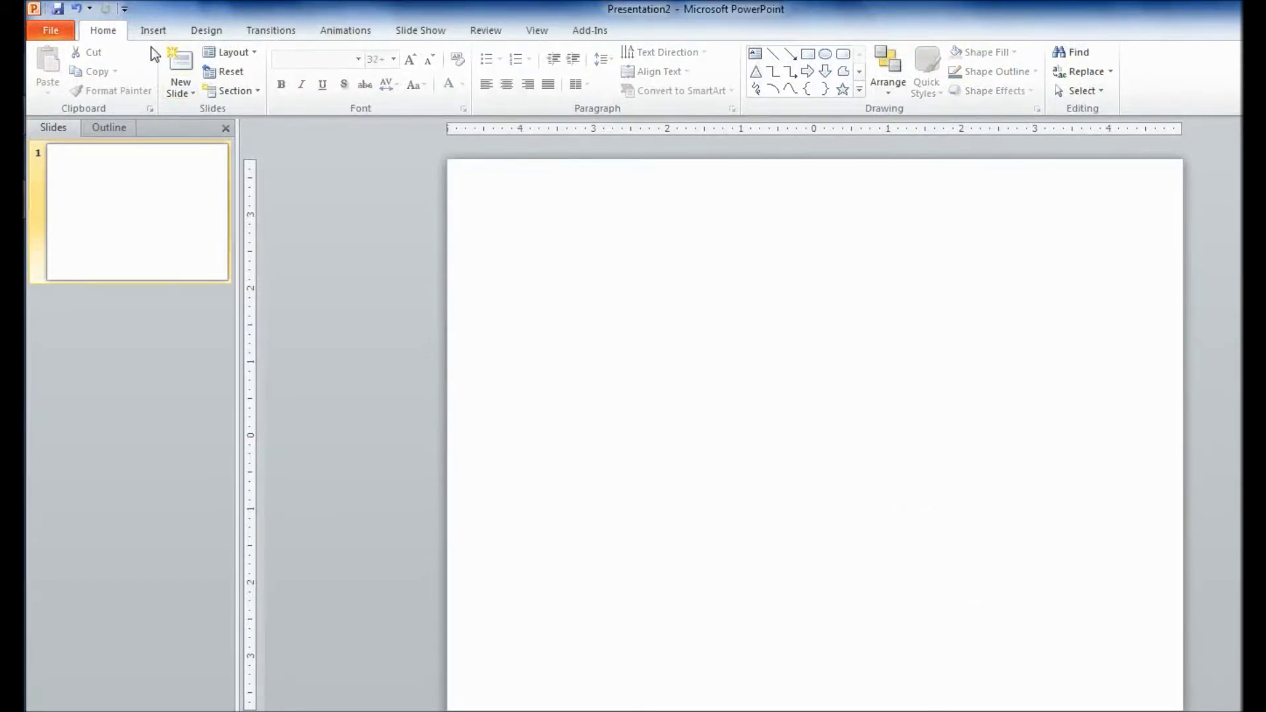
Insert Mustache4.png from Documents > ties and mustaches > ManSet and shrink it.
click(148, 38)
click(88, 80)
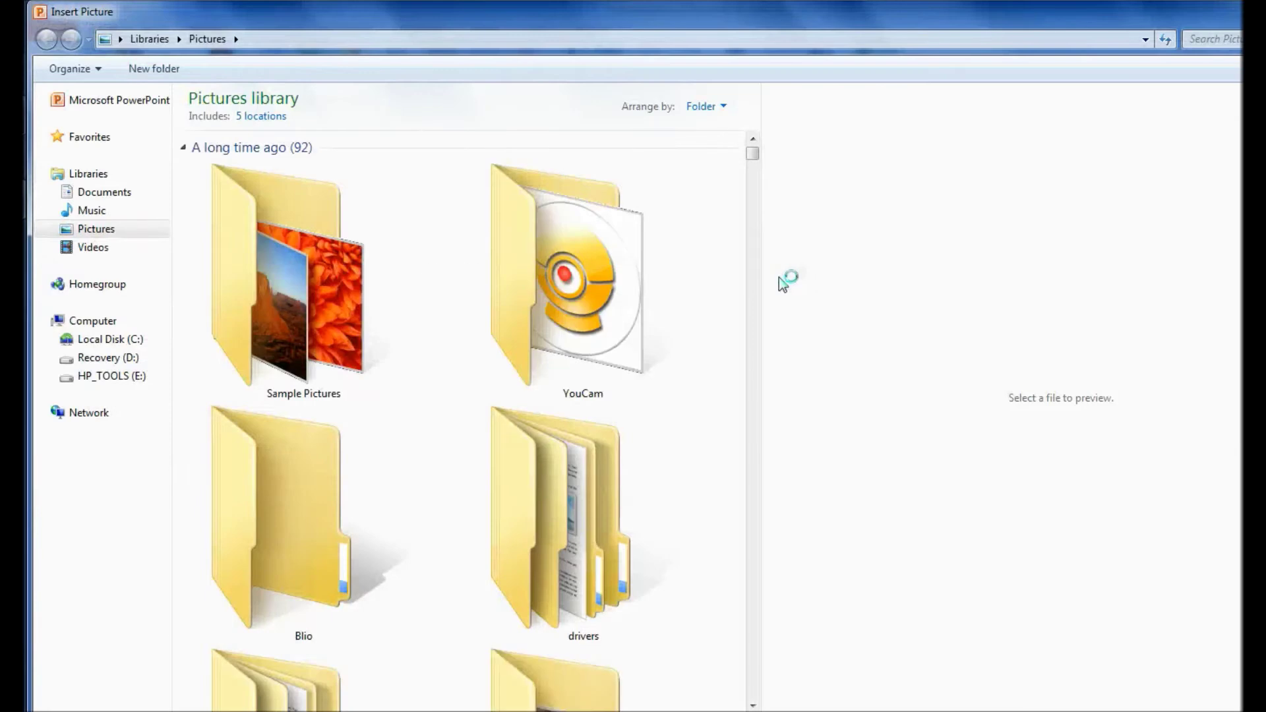
click(112, 175)
click(134, 196)
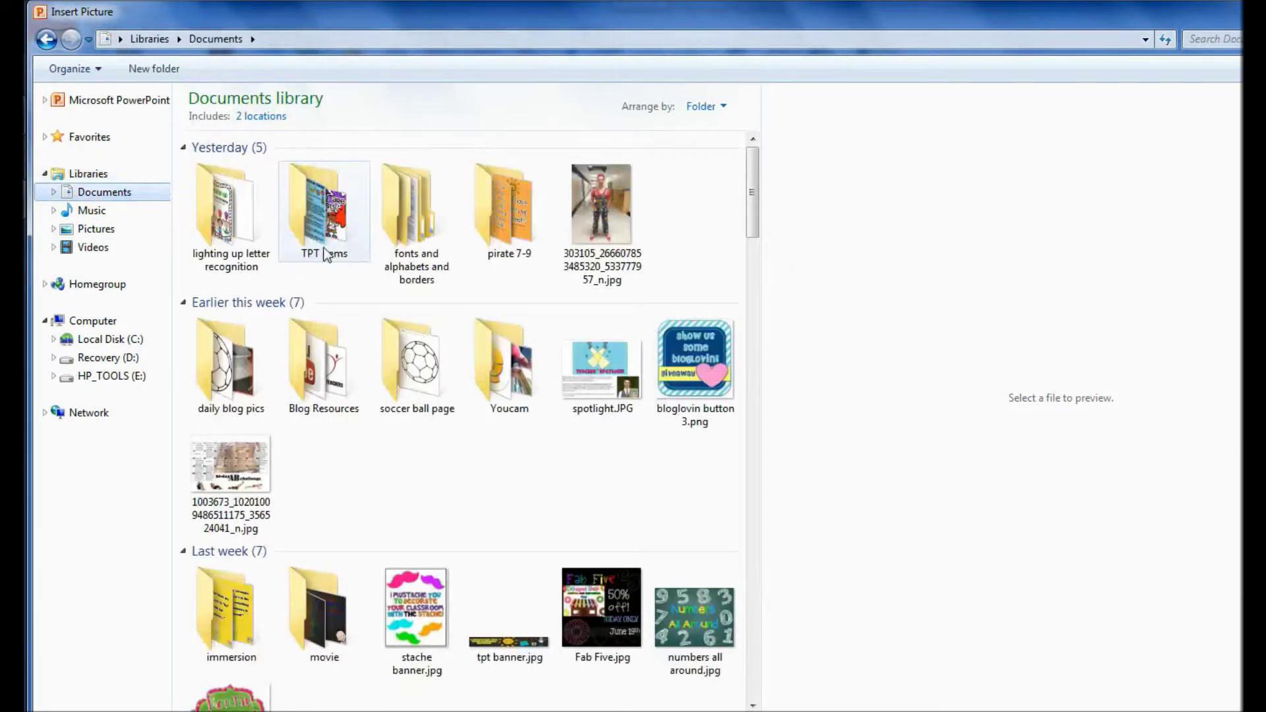
double_click(419, 230)
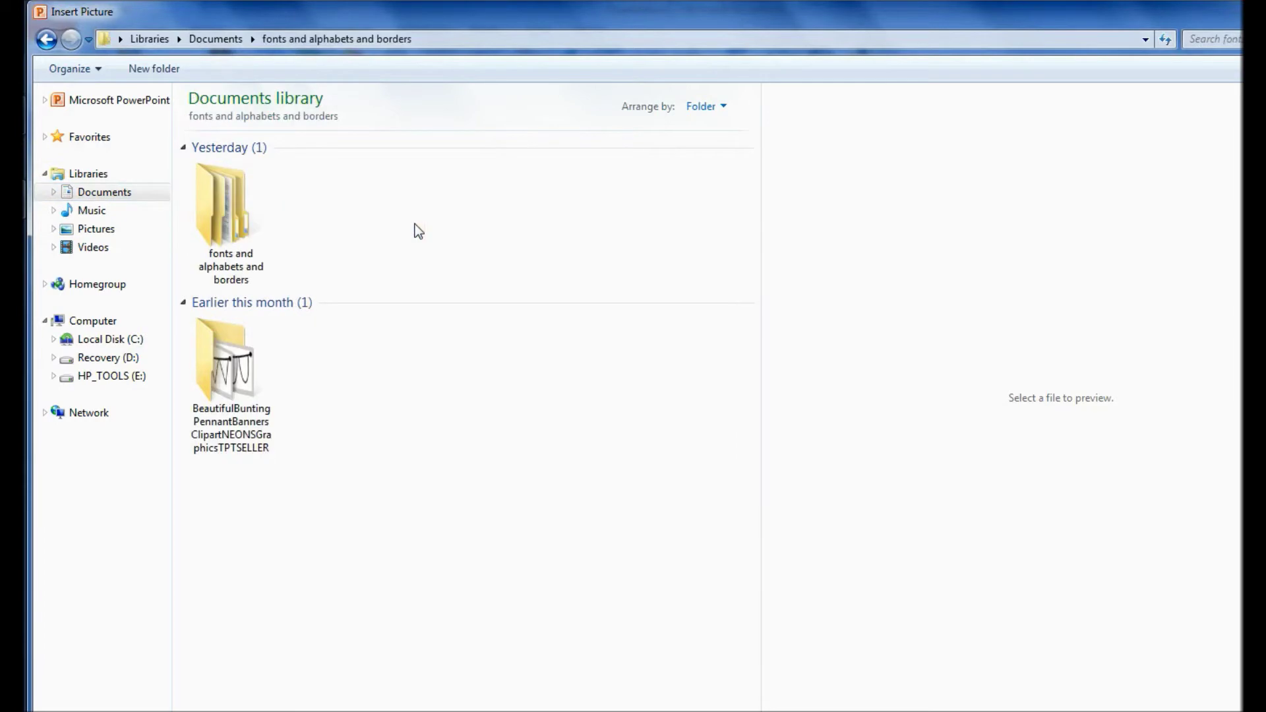
double_click(264, 240)
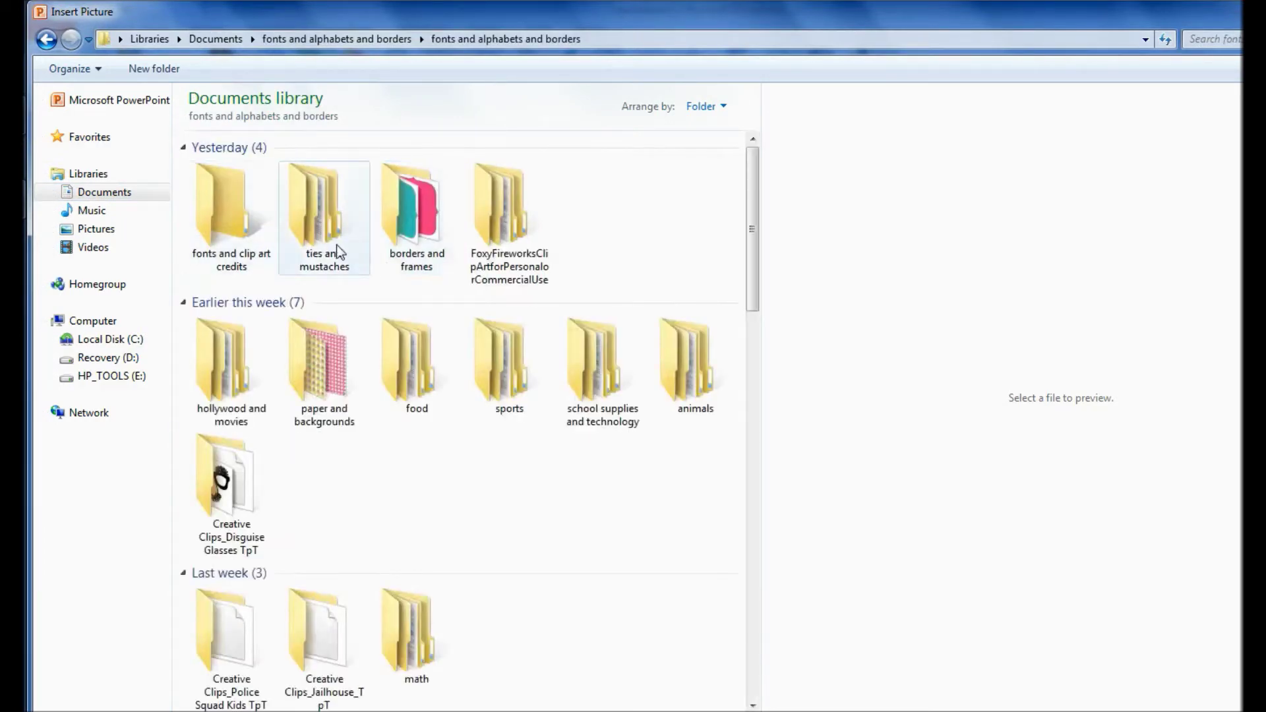
double_click(336, 244)
double_click(322, 337)
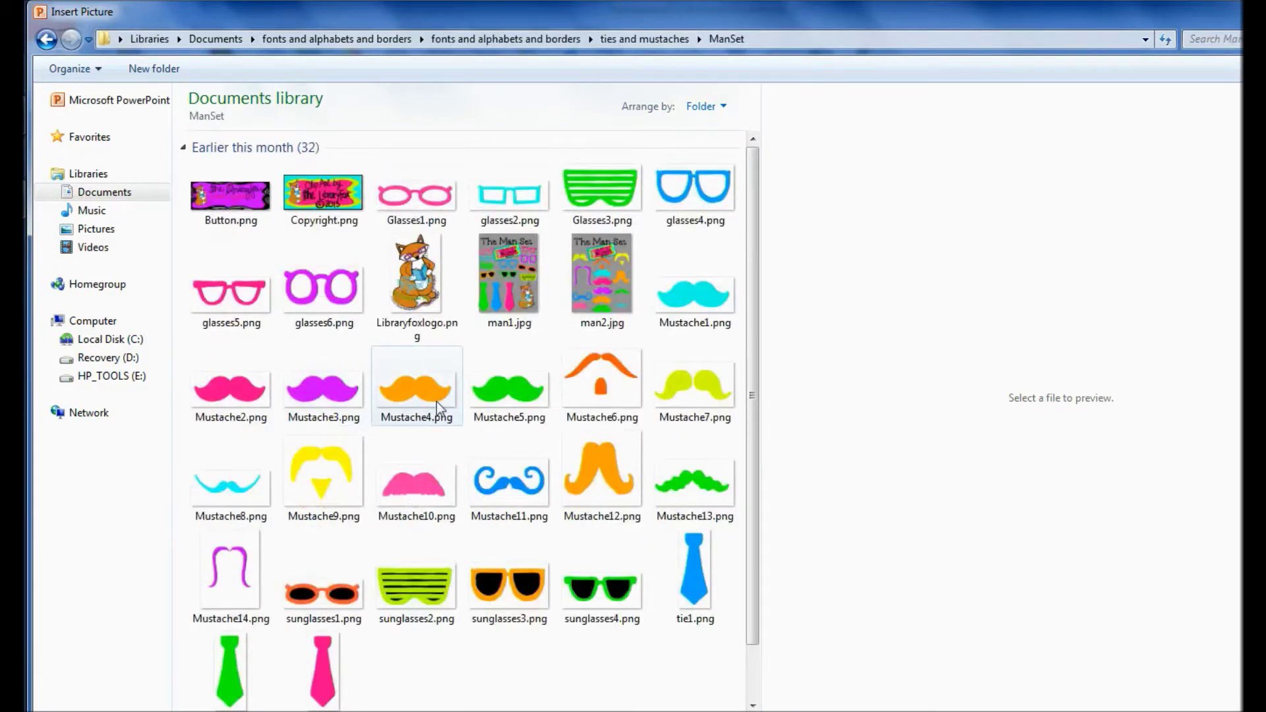
double_click(399, 388)
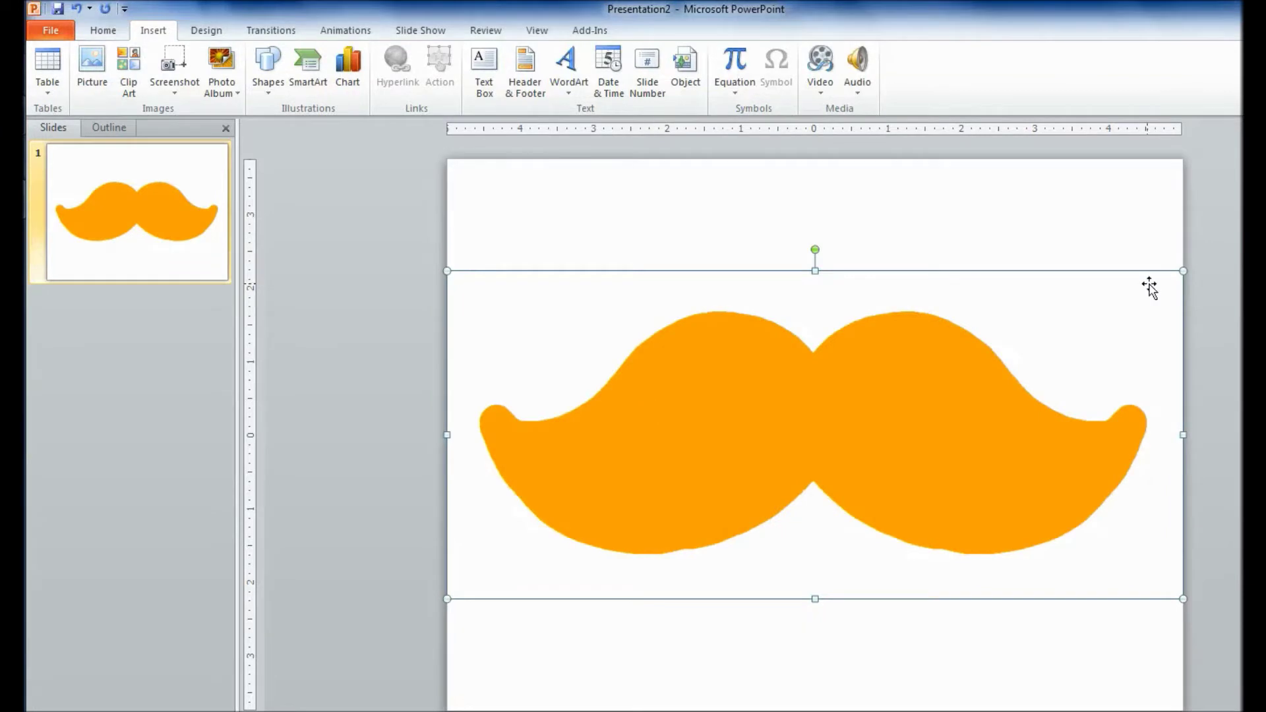
drag(1182, 272, 985, 297)
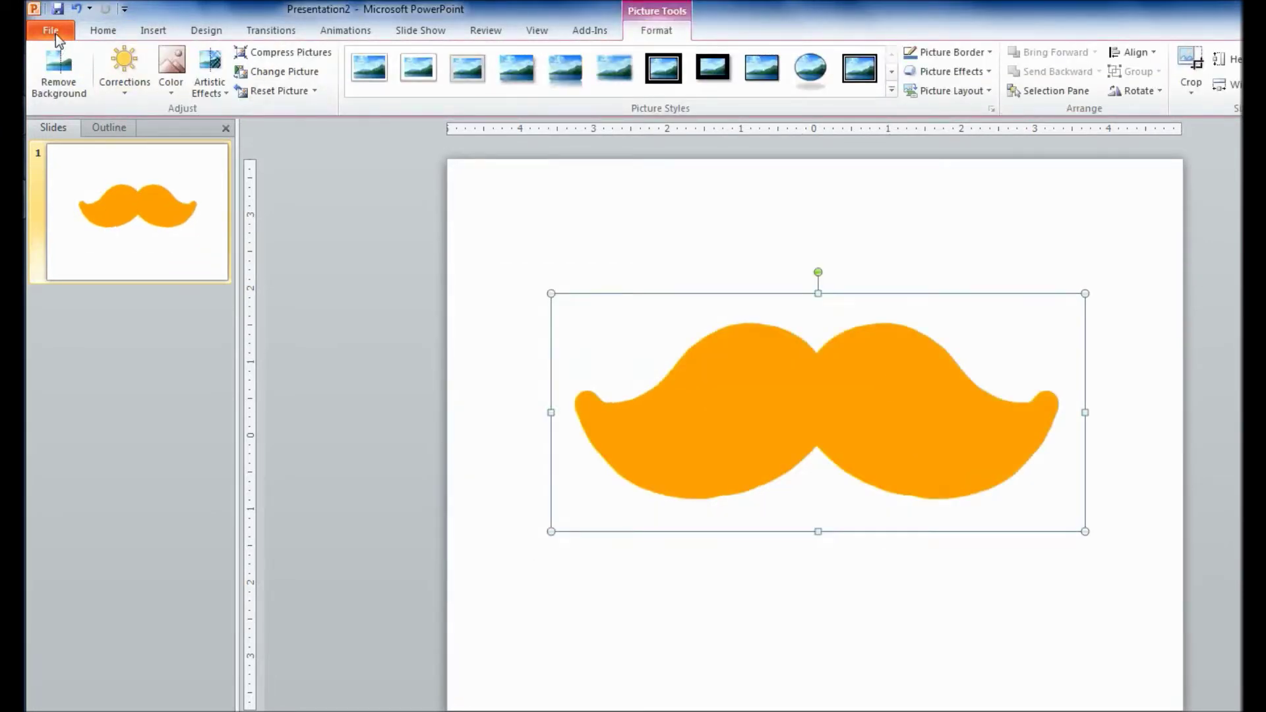
Save the mustache slide as a PDF named 'qr code tutorial 3'.
click(56, 34)
key(Escape)
key(ctrl+s)
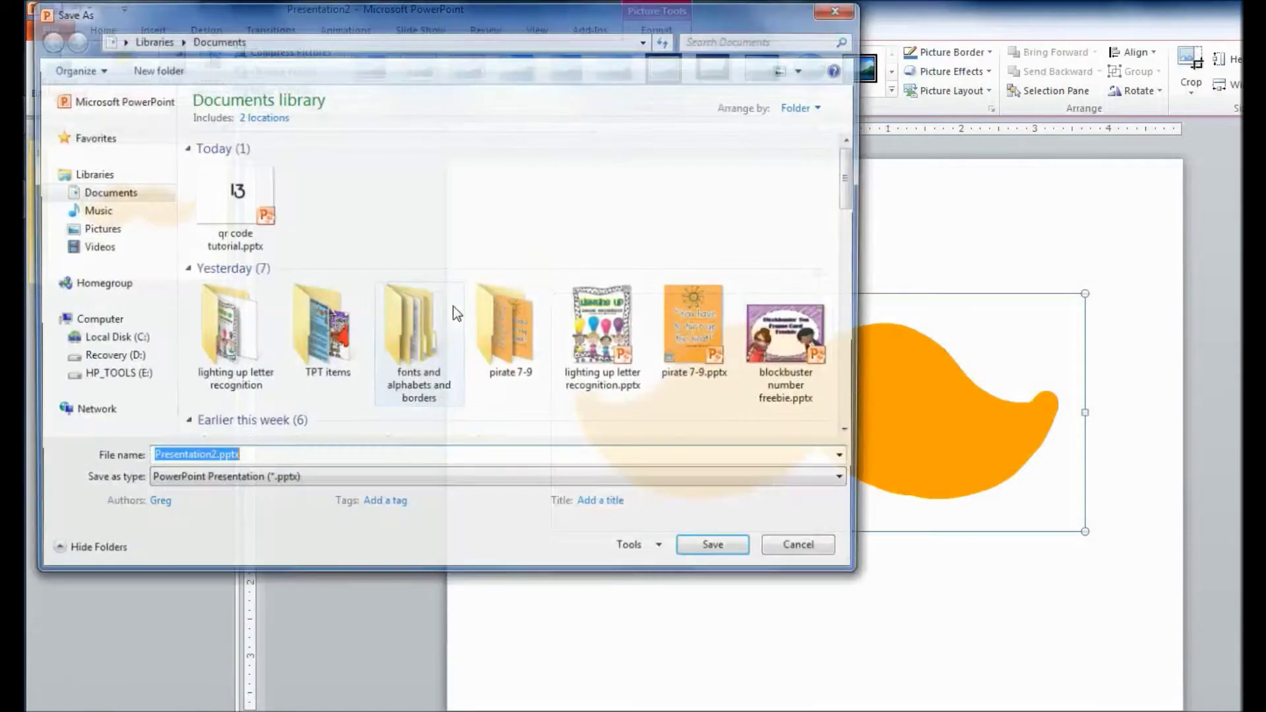
click(275, 480)
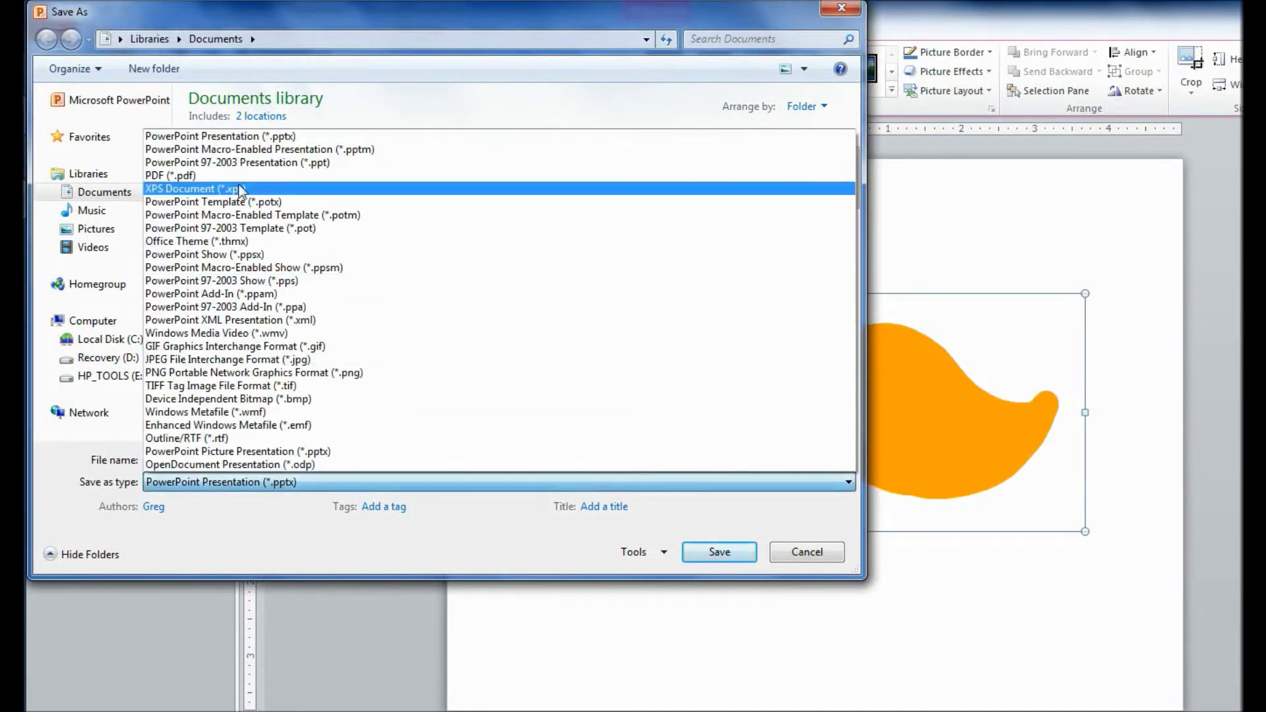
click(258, 176)
click(273, 460)
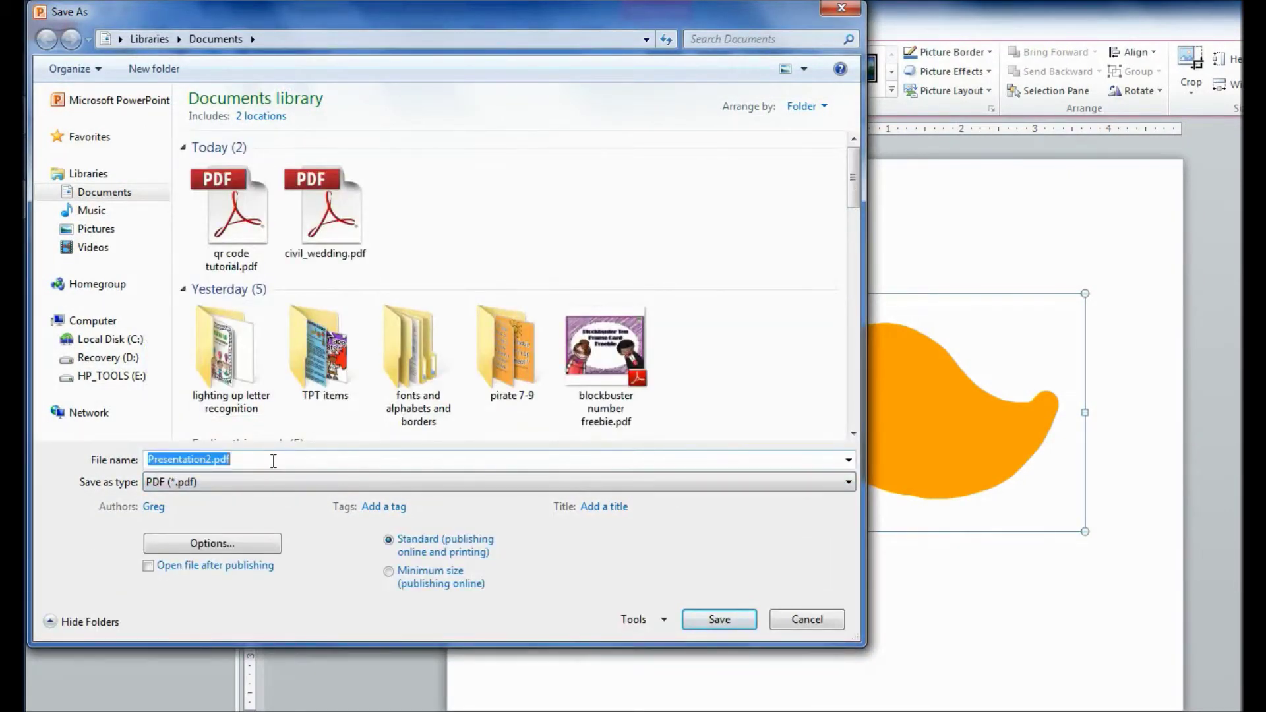
text(qr co)
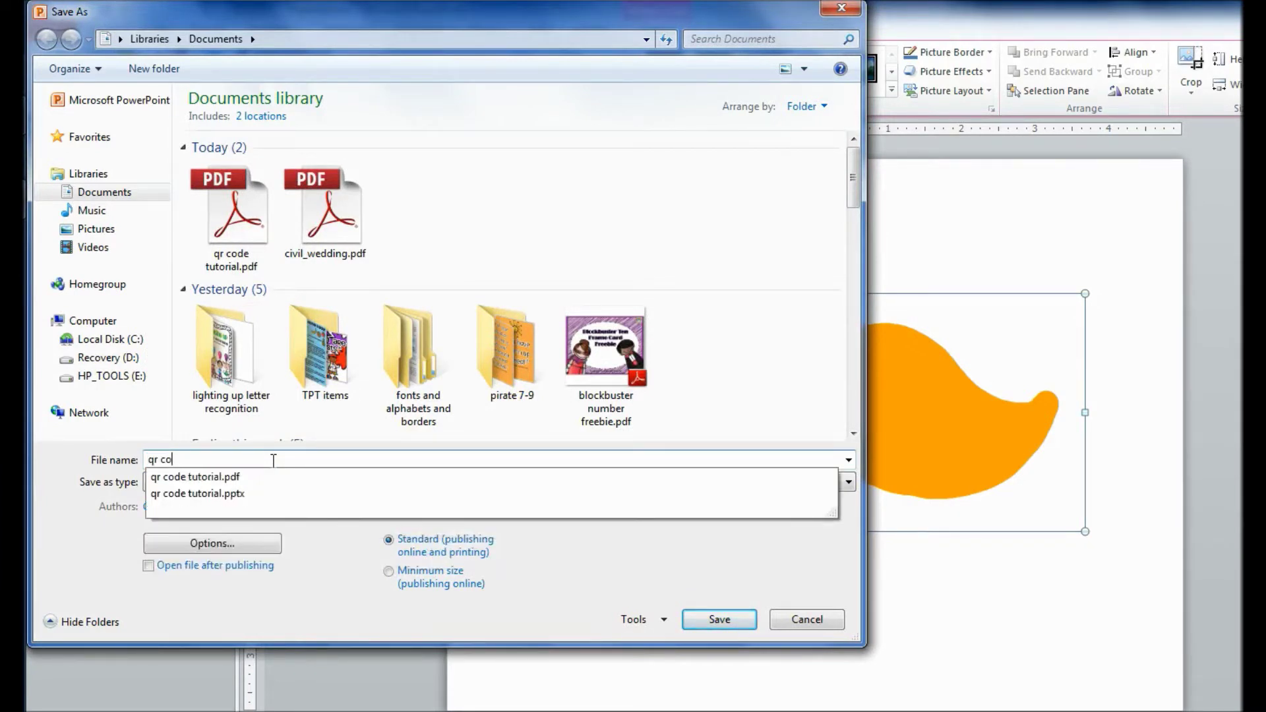
text(de tutori)
text(al )
text(3)
key(Return)
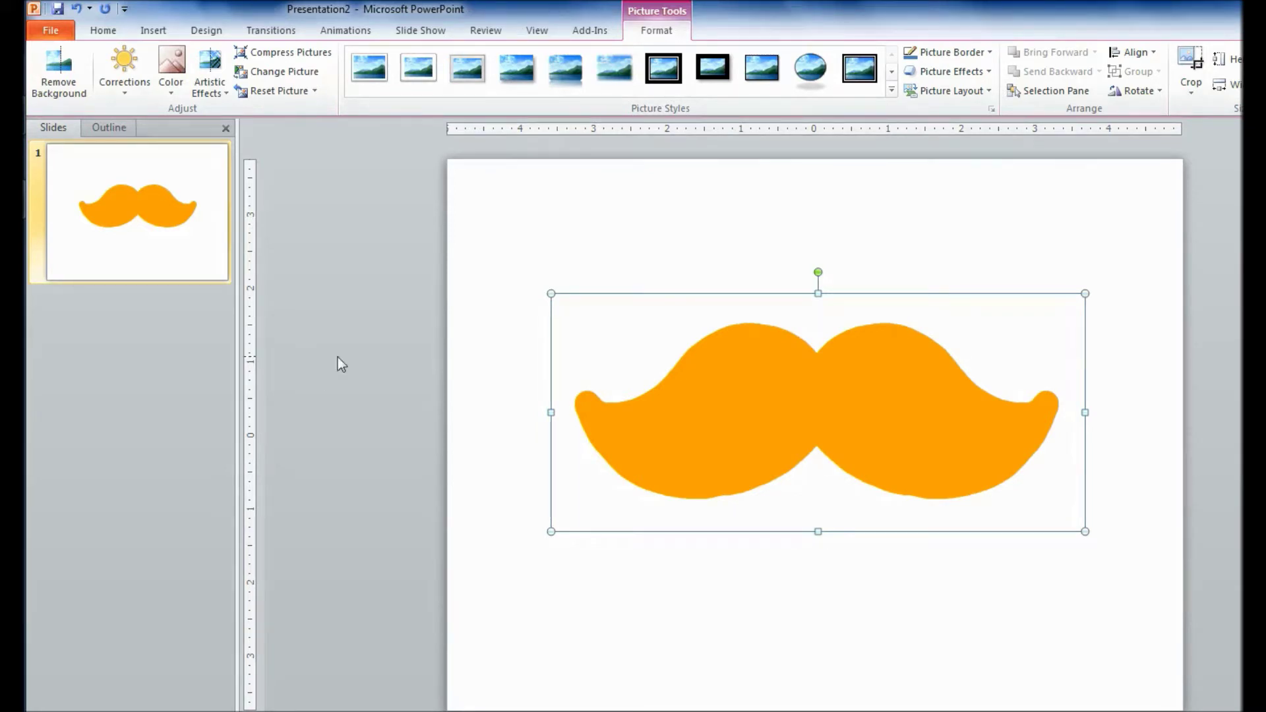
double_click(215, 15)
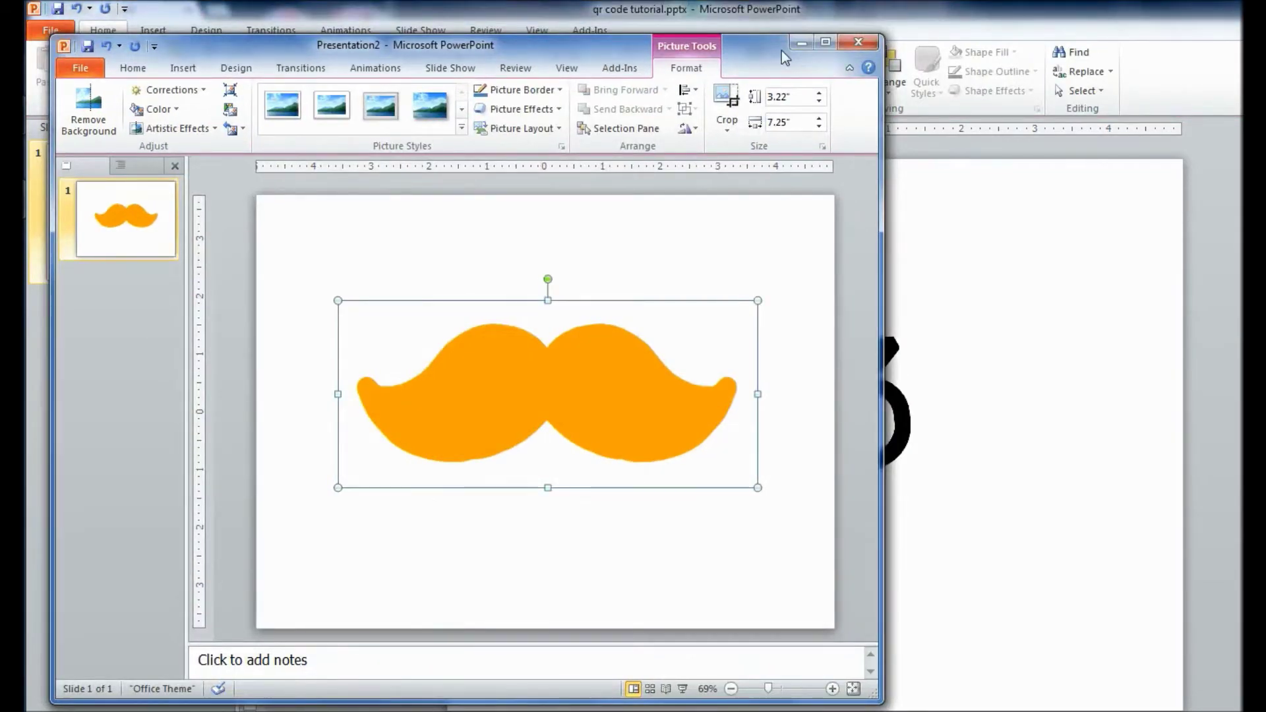
Close Presentation2 choosing Don't Save, then close the qr code tutorial window.
click(858, 43)
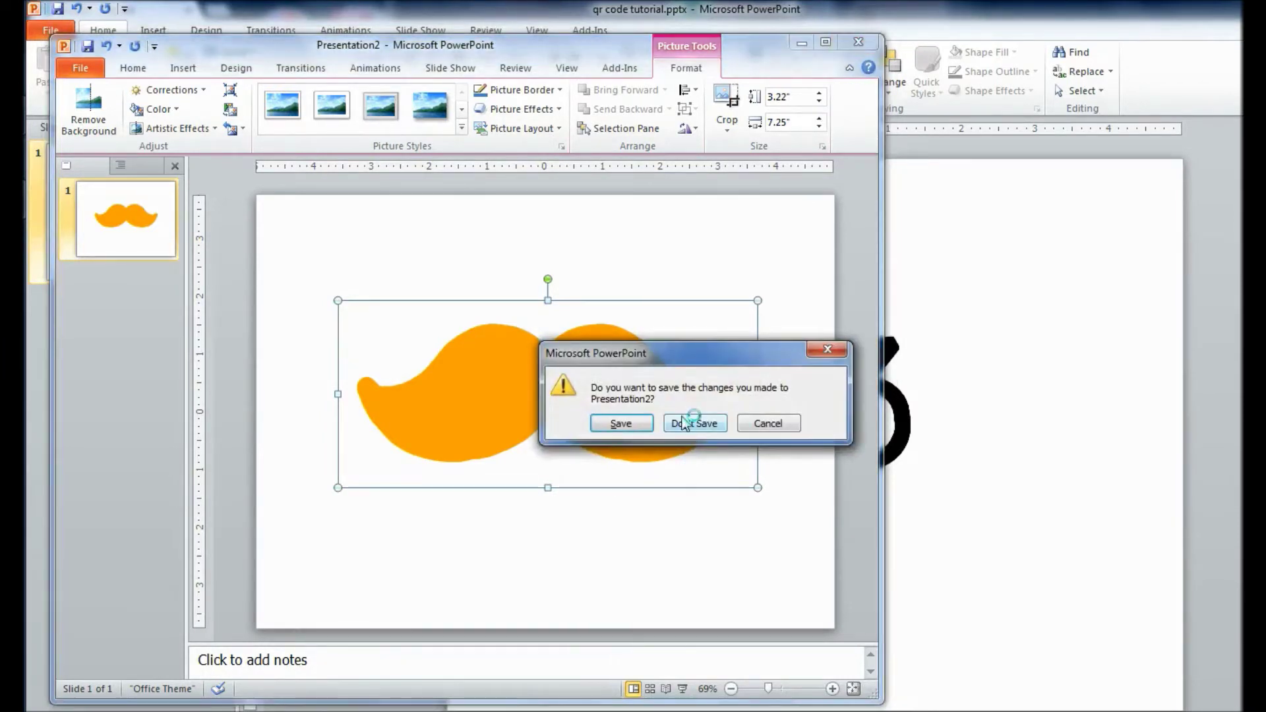
click(685, 423)
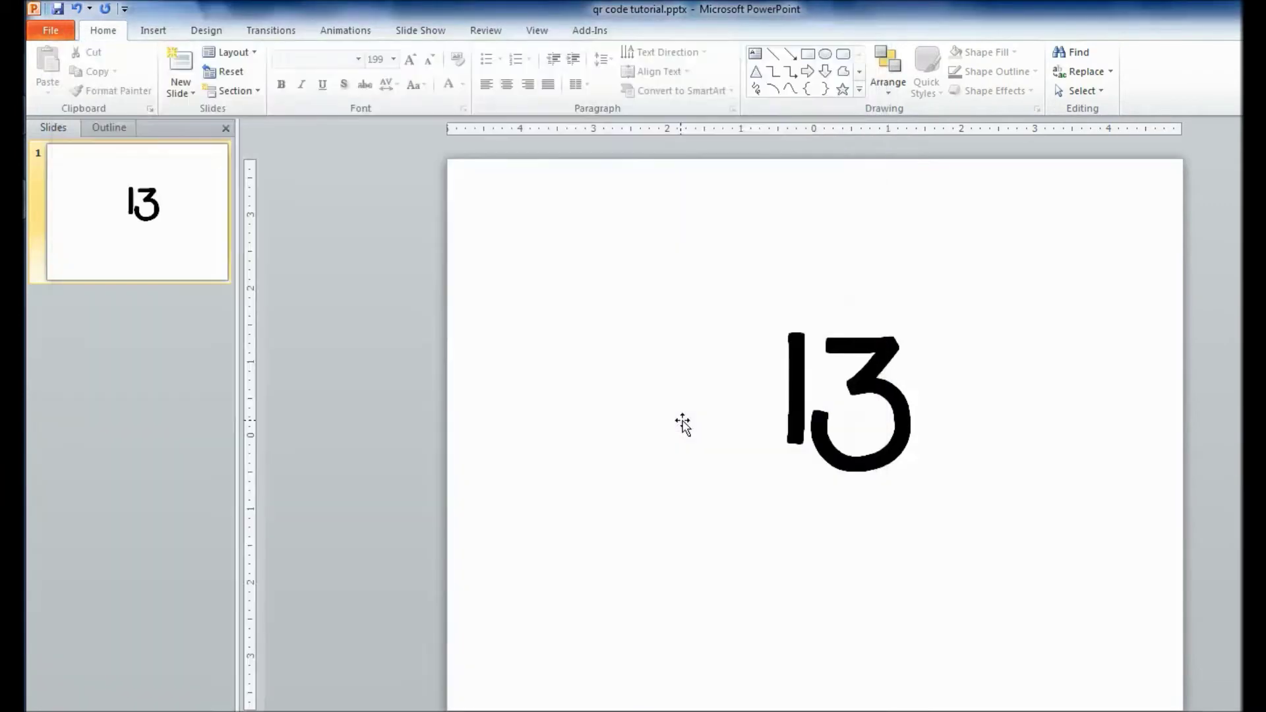
double_click(1056, 23)
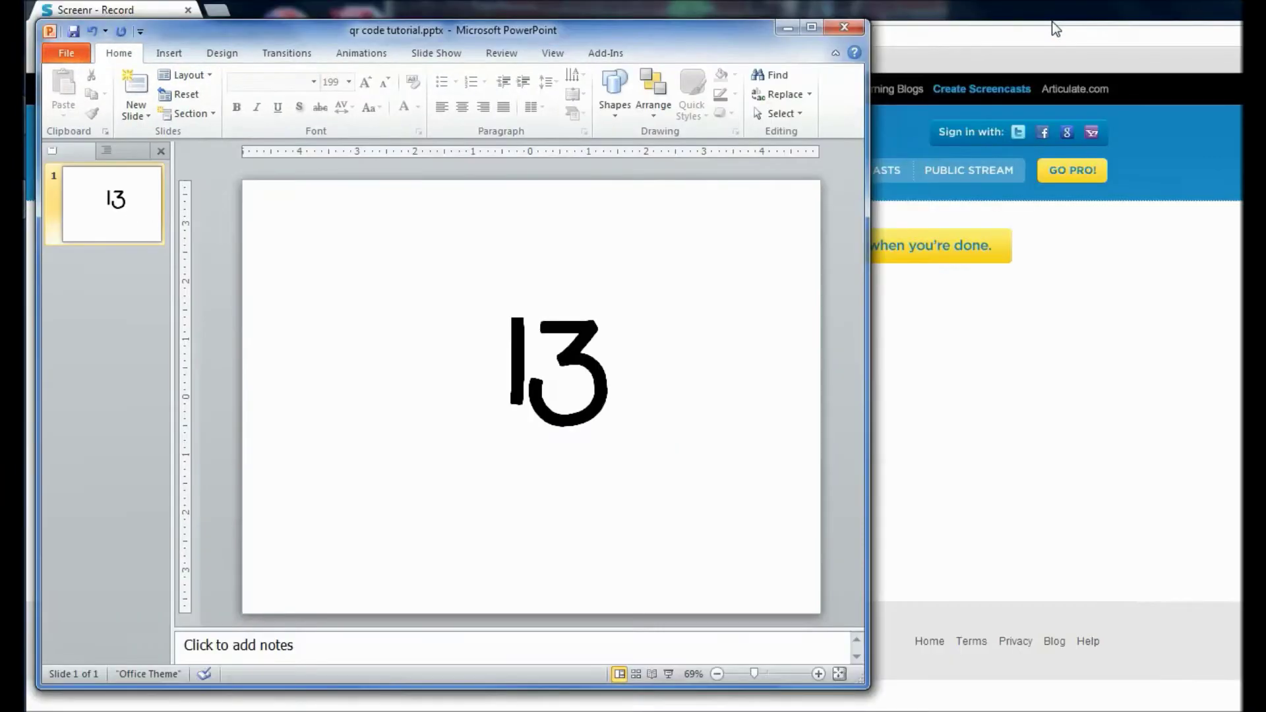
click(845, 29)
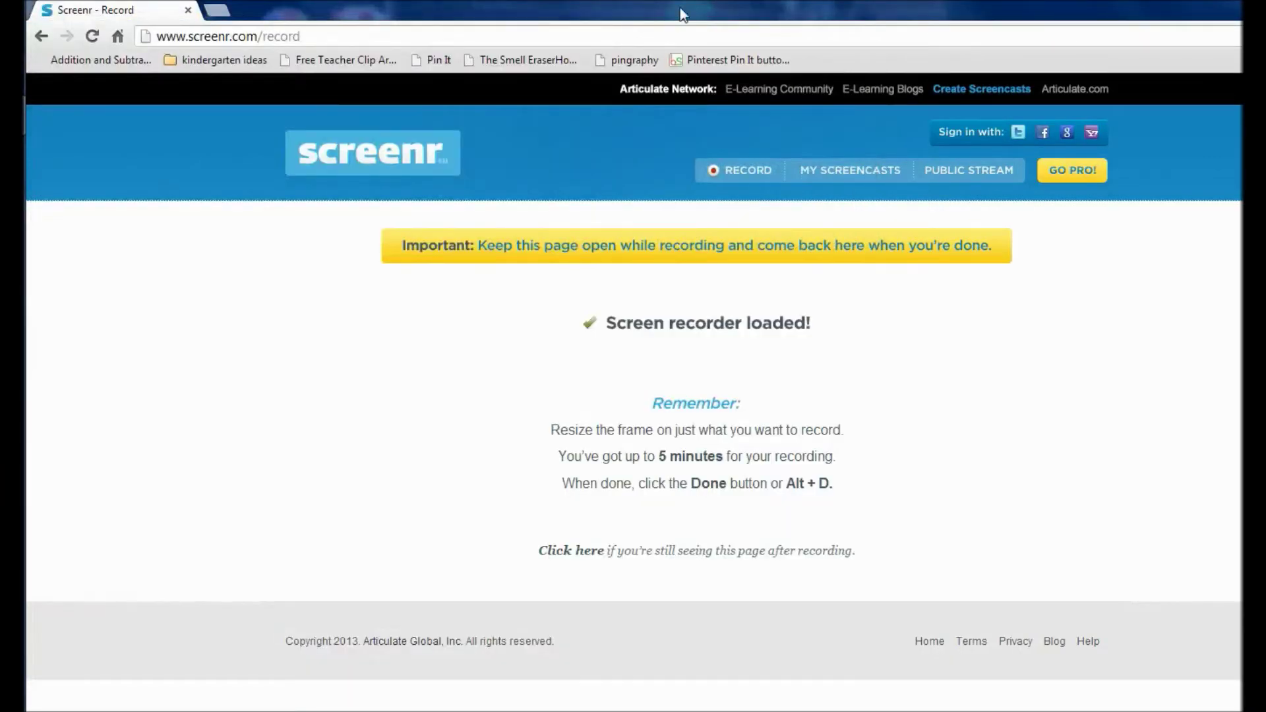
Restore the Chrome window and move it to the left of the screen.
double_click(680, 6)
drag(1088, 17, 377, 23)
click(433, 64)
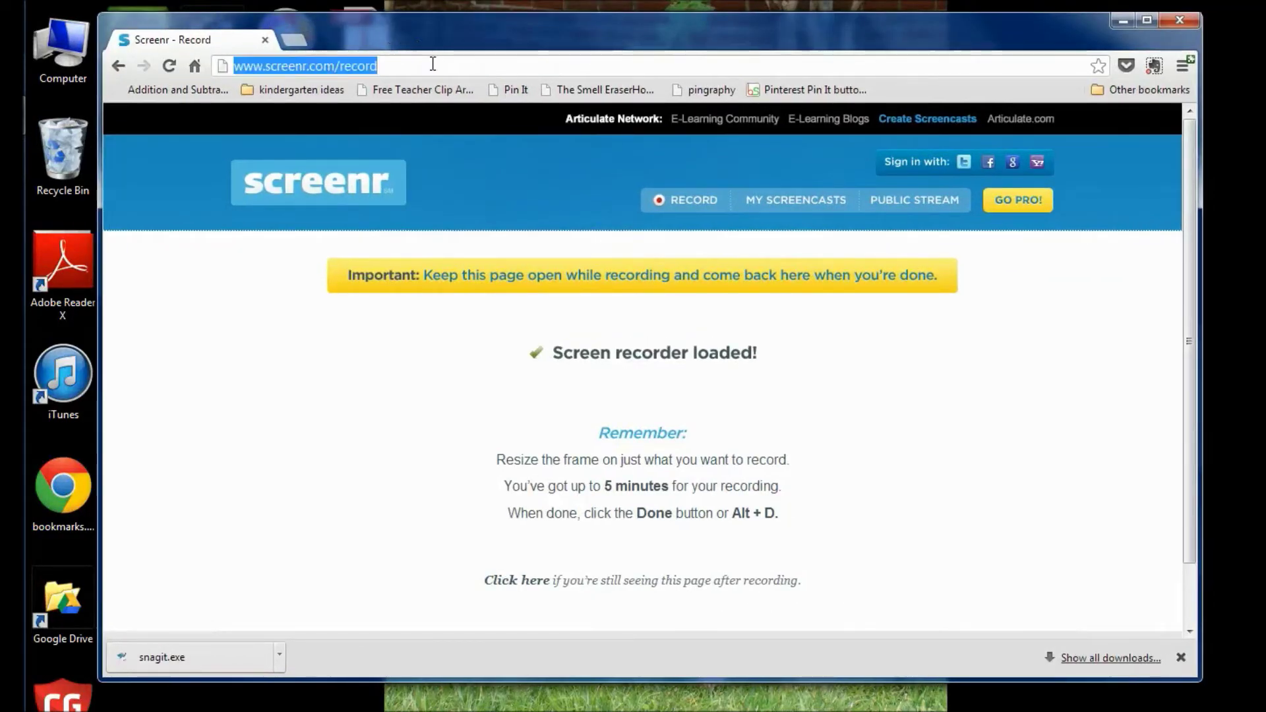
triple_click(431, 64)
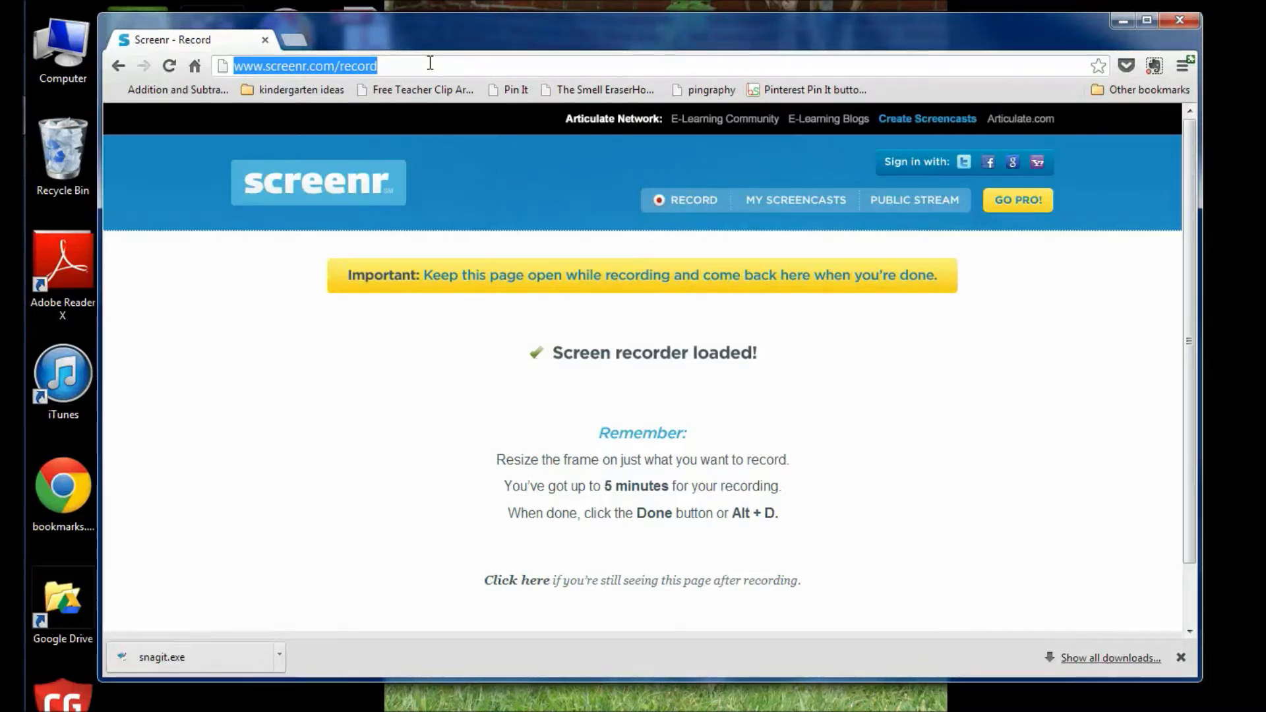
text(s)
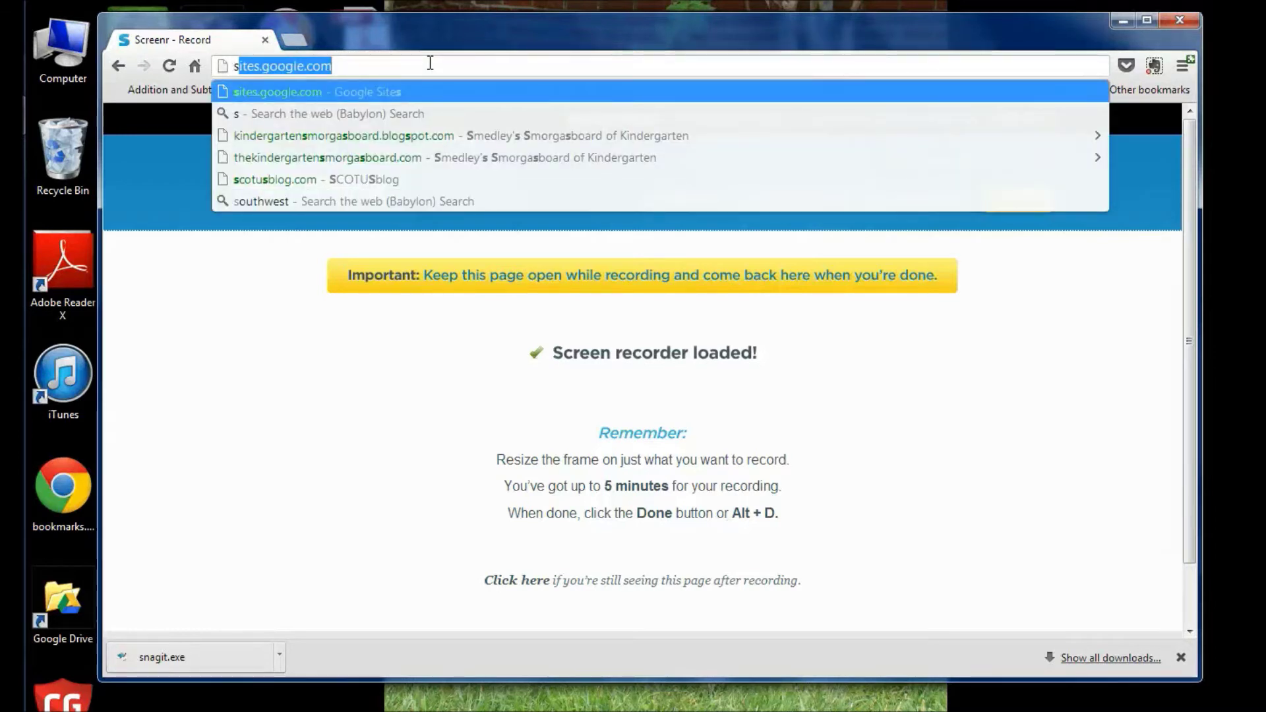
key(Escape)
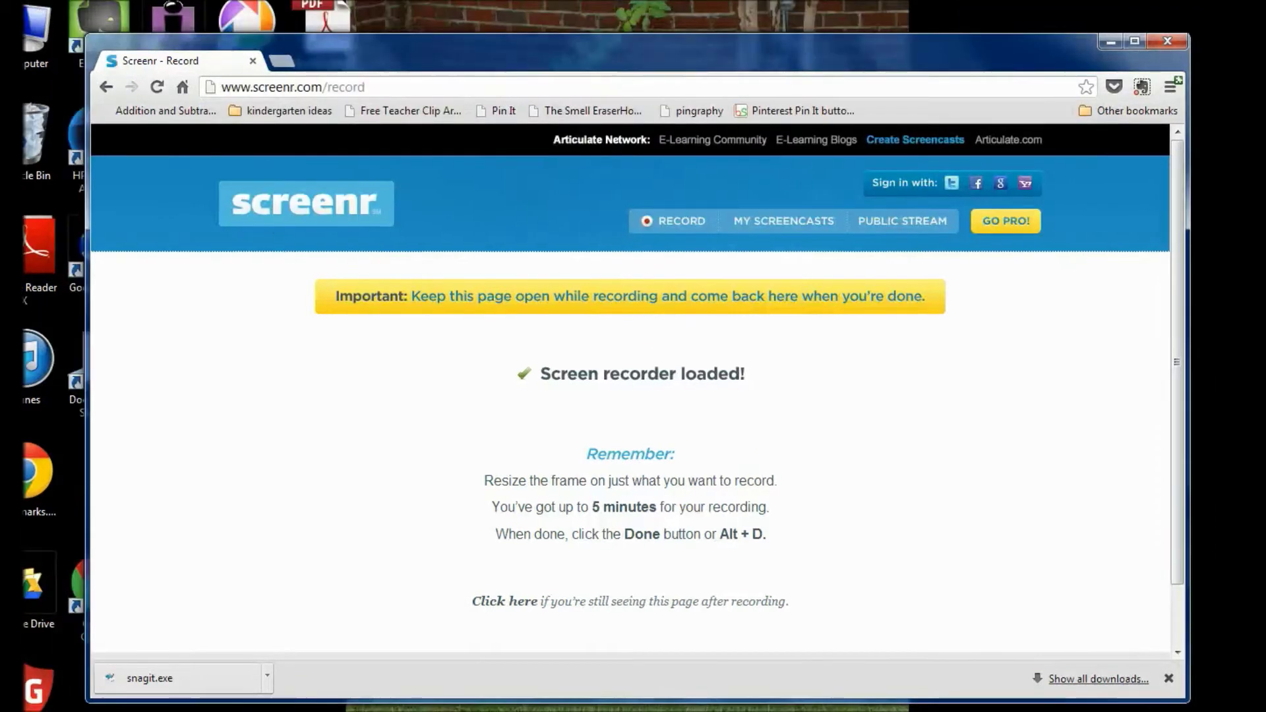
Load sites.google.com in a new browser tab.
click(293, 40)
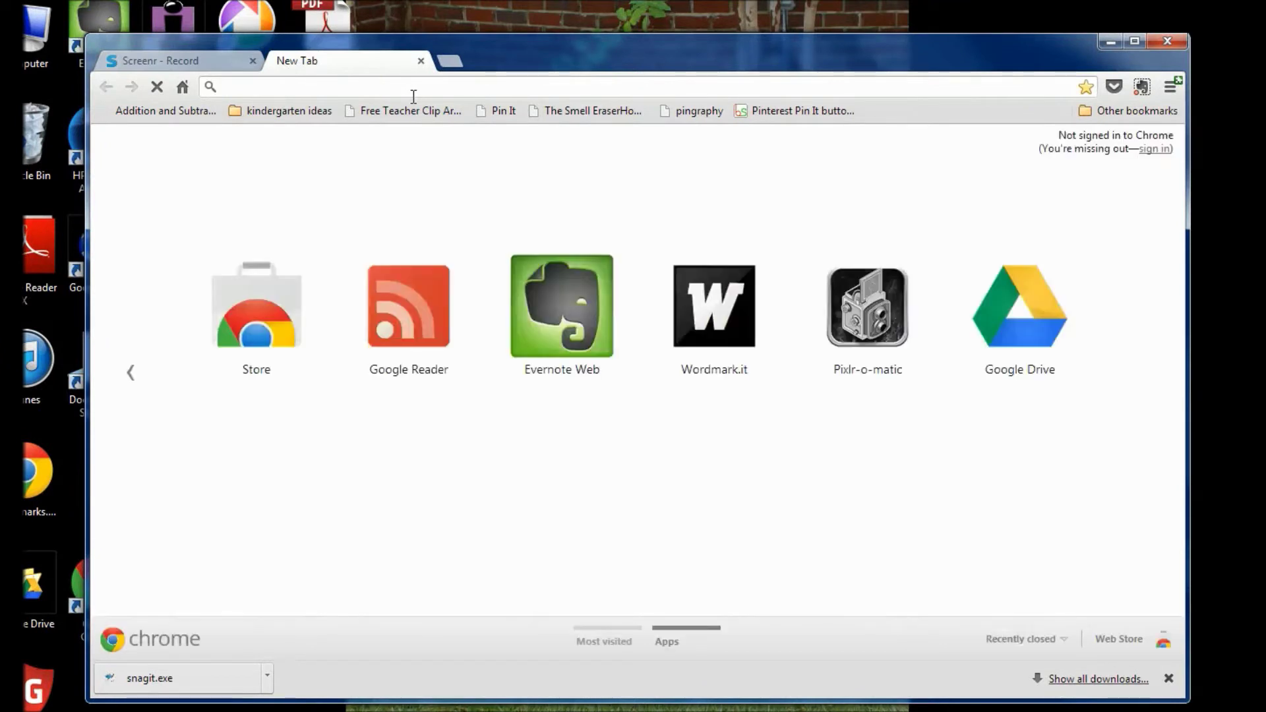
text(sit)
key(Return)
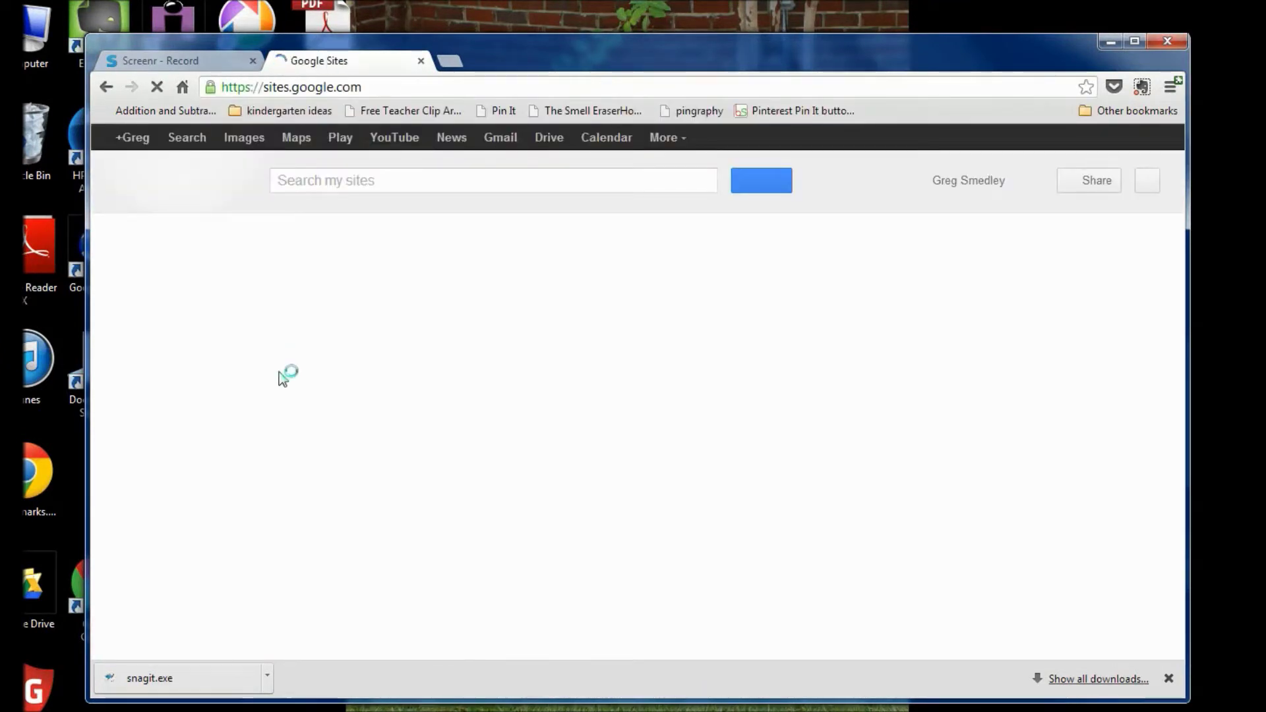
Open the QR codes site and go to More > Manage site > Attachments.
click(461, 321)
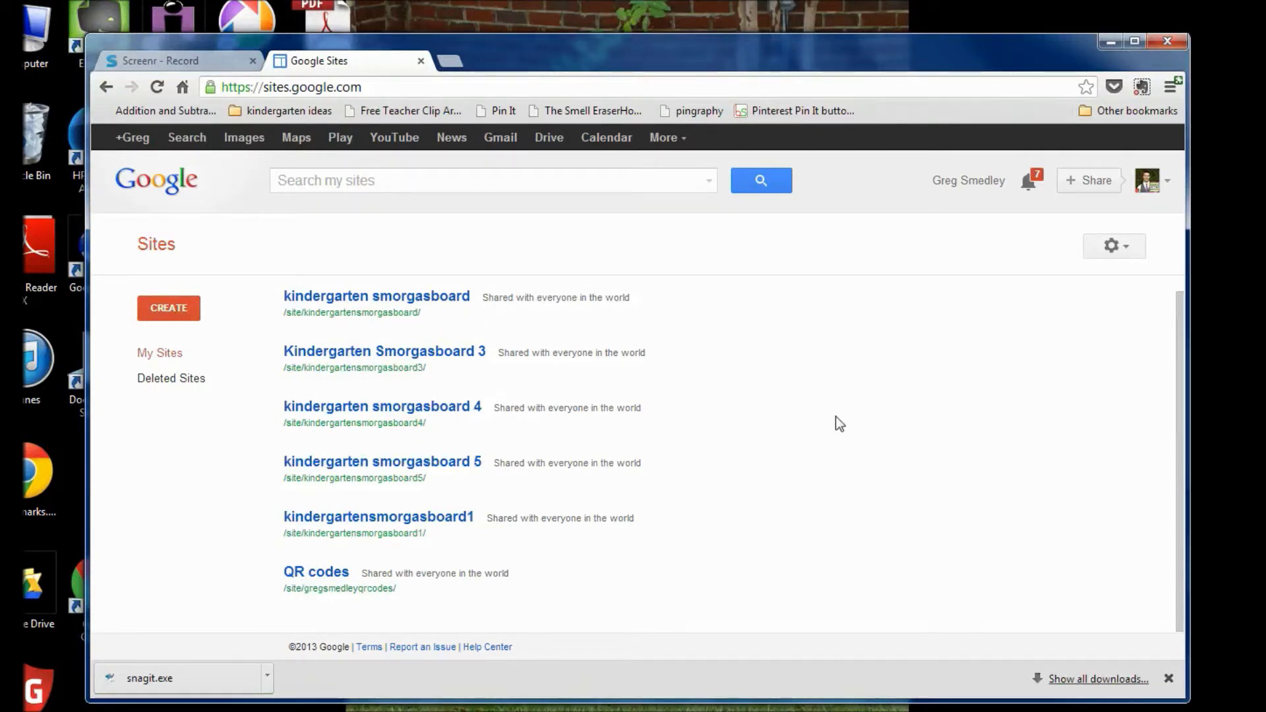
click(304, 573)
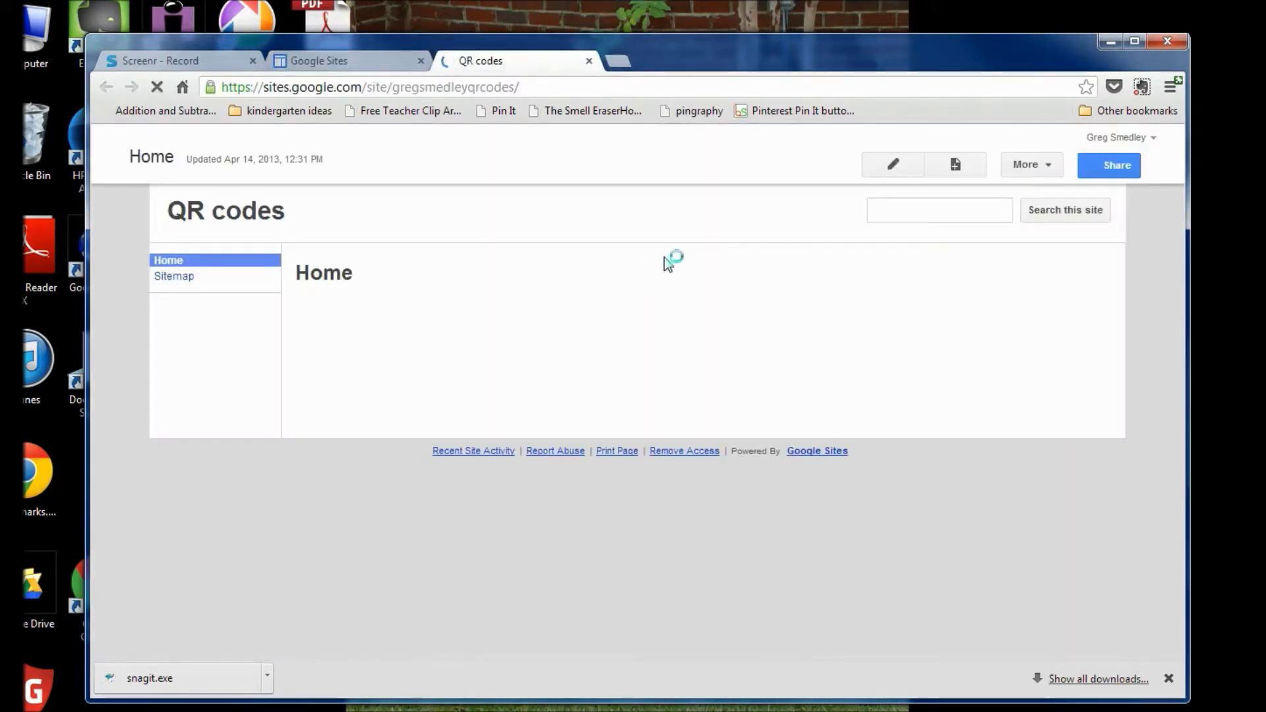
click(1022, 170)
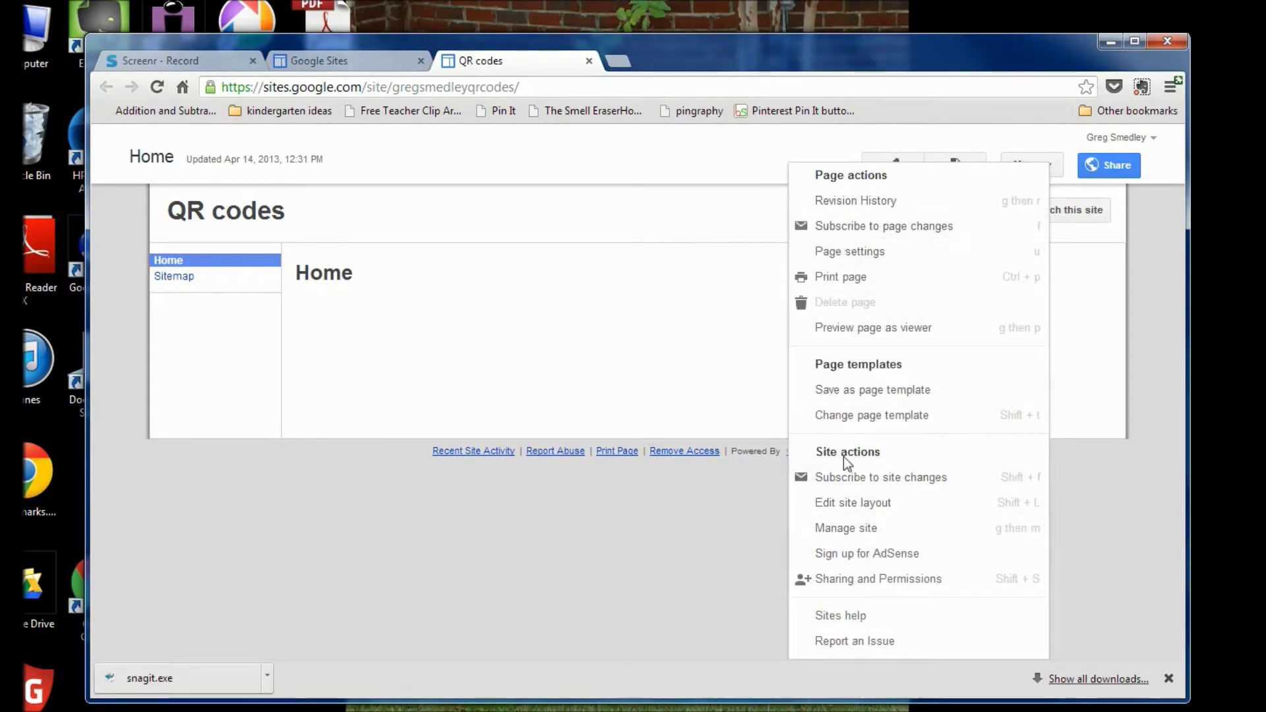
click(845, 531)
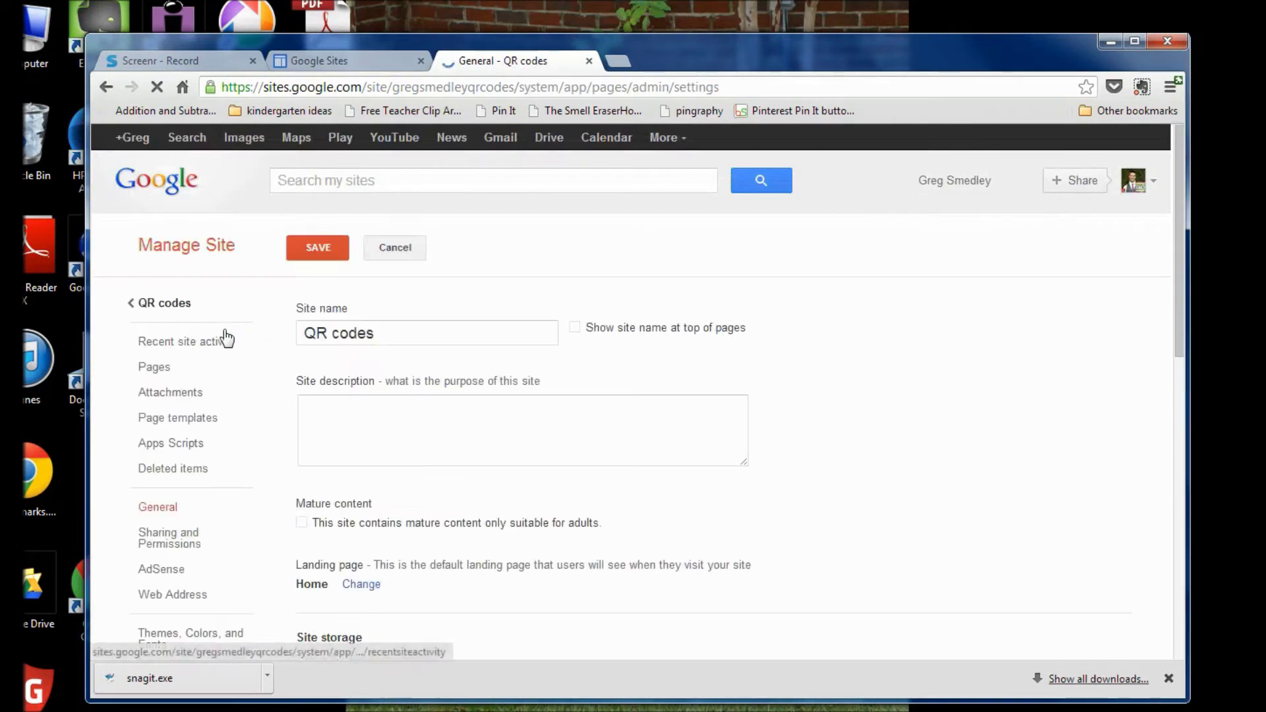
click(163, 399)
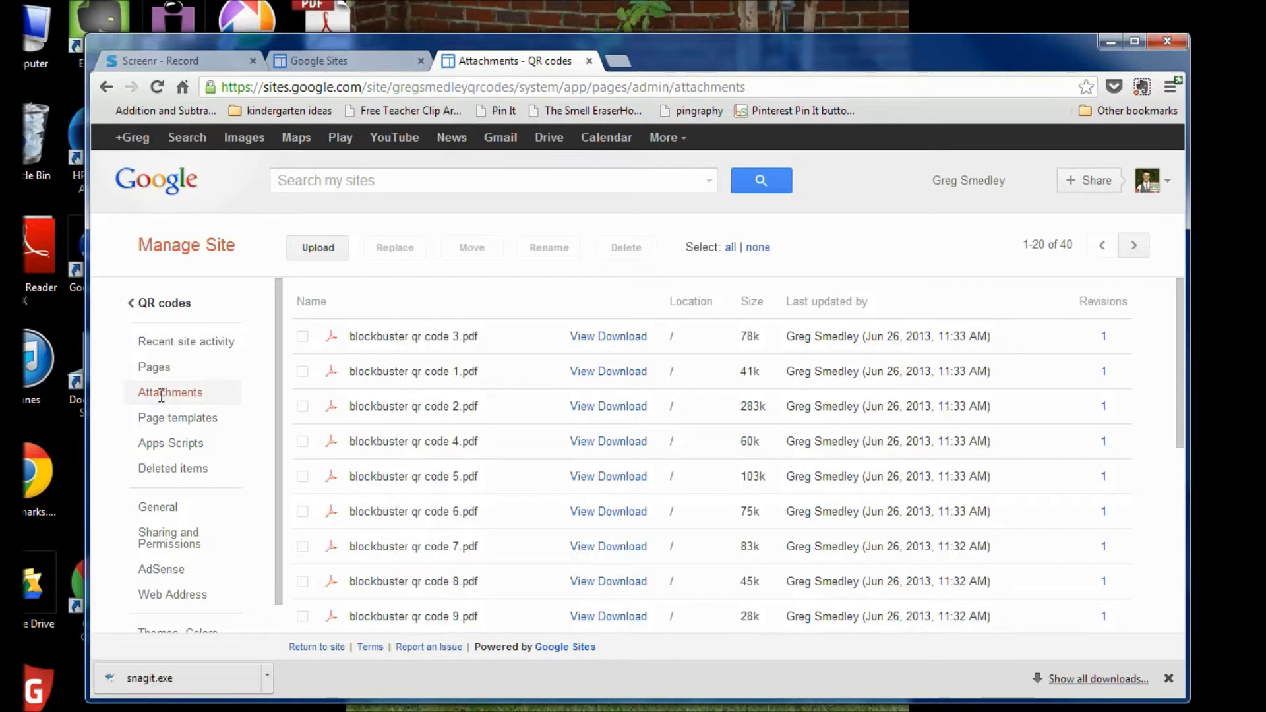
Upload qr code tutorial.pdf and qr code tutorial 2.pdf from Documents as attachments.
click(314, 256)
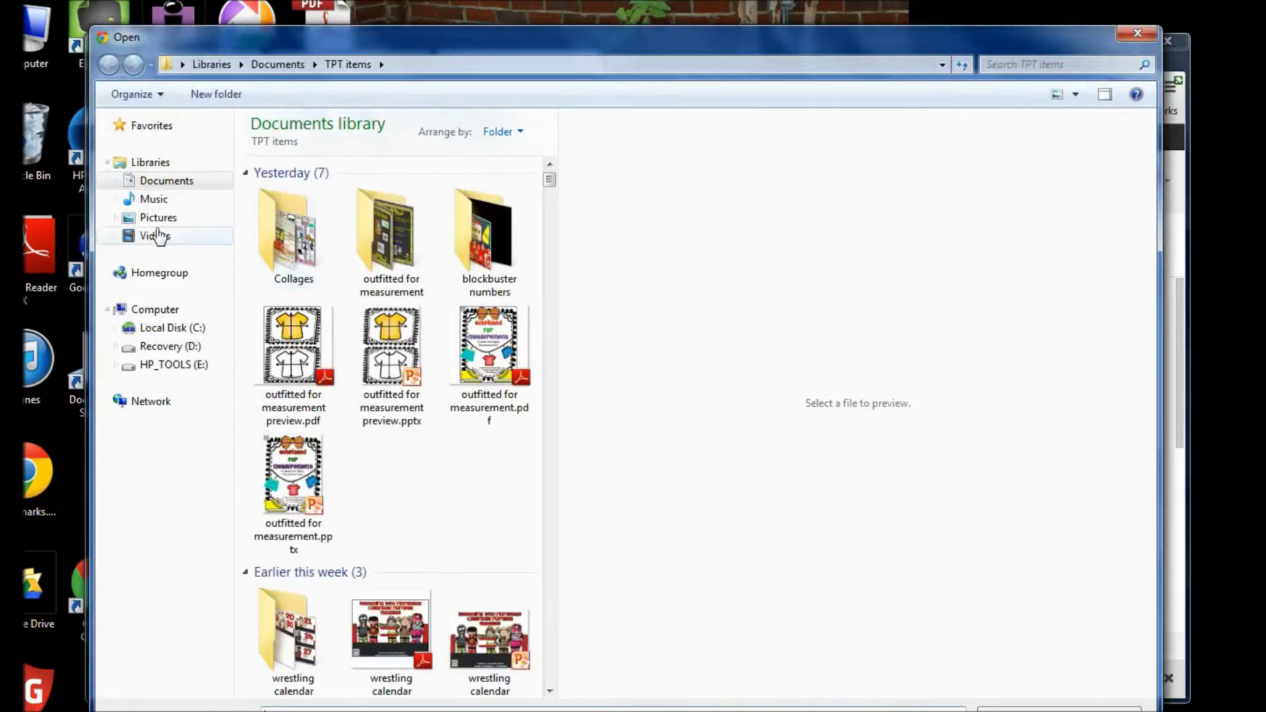
click(163, 179)
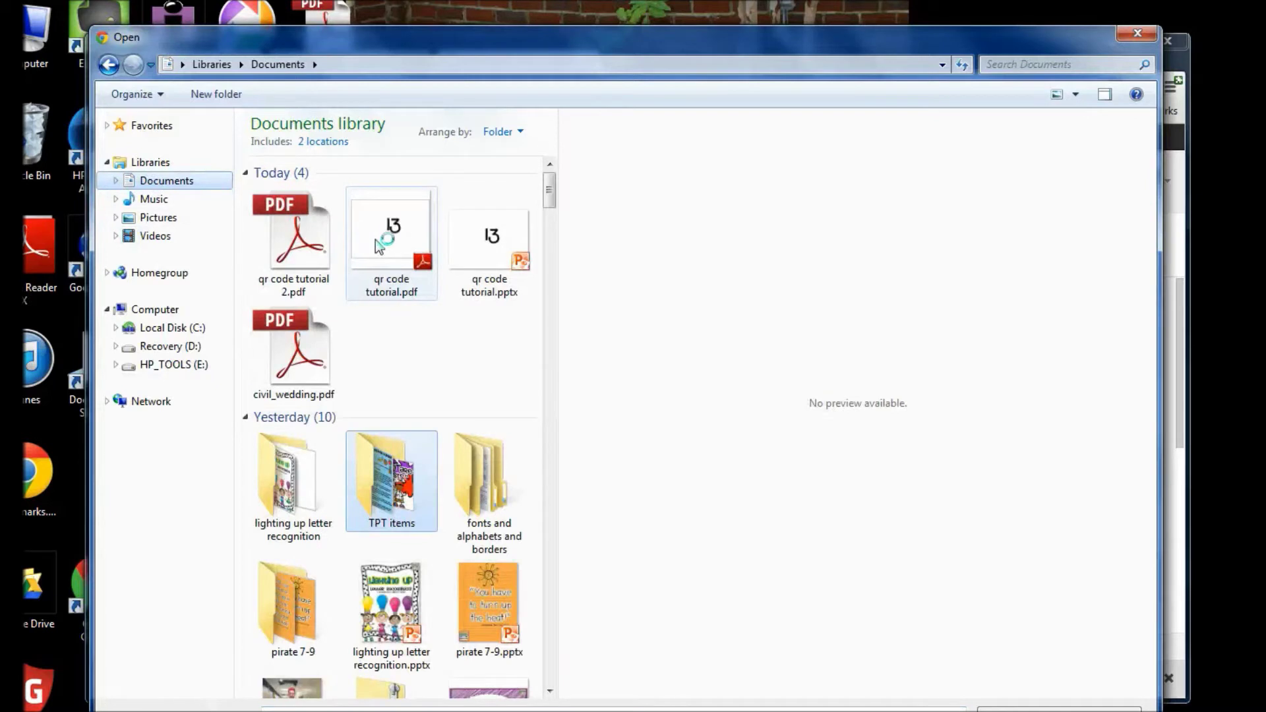
click(396, 242)
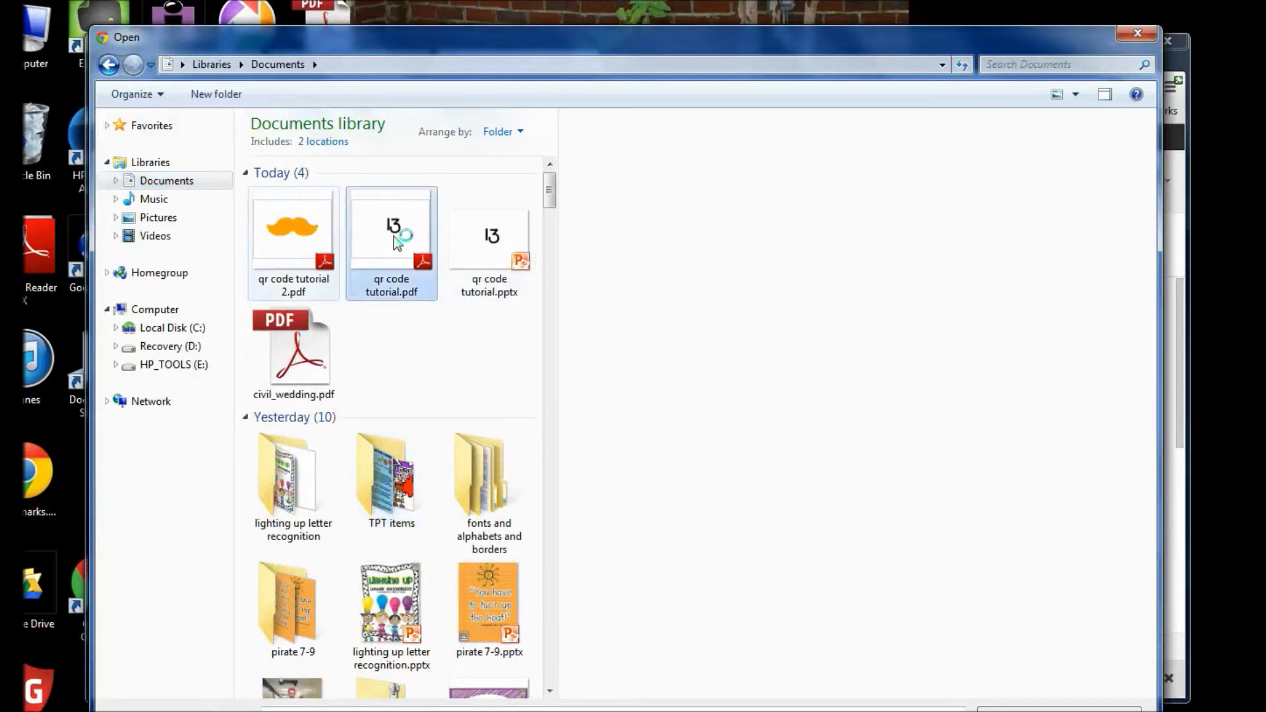
ctrl+click(291, 228)
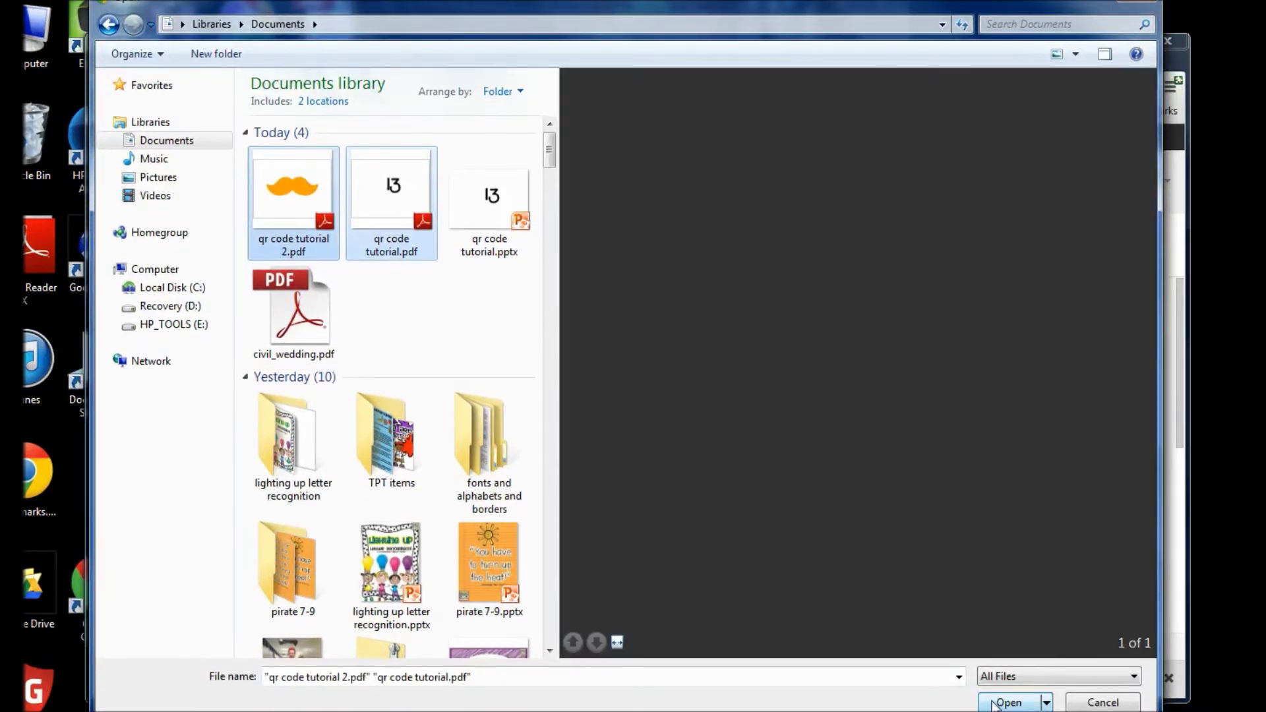
click(996, 702)
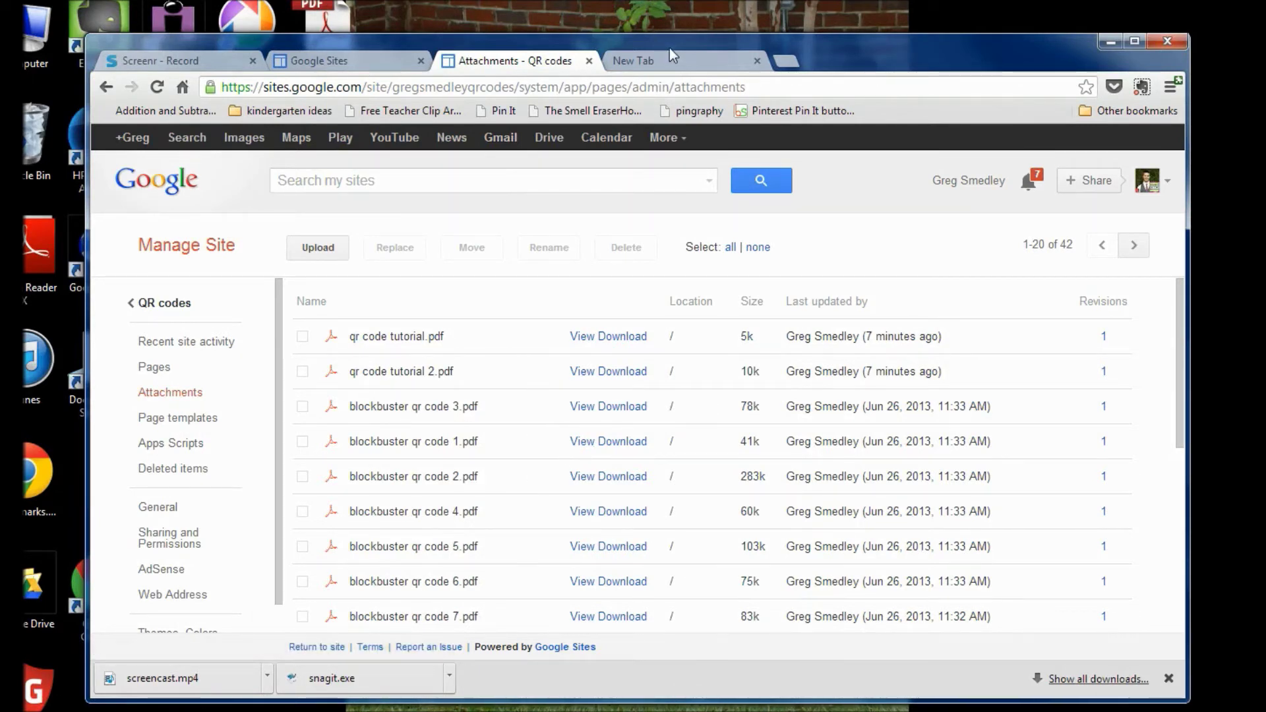
Load qrstuff.com in the empty new tab so the Website URL QR code generator appears.
click(663, 64)
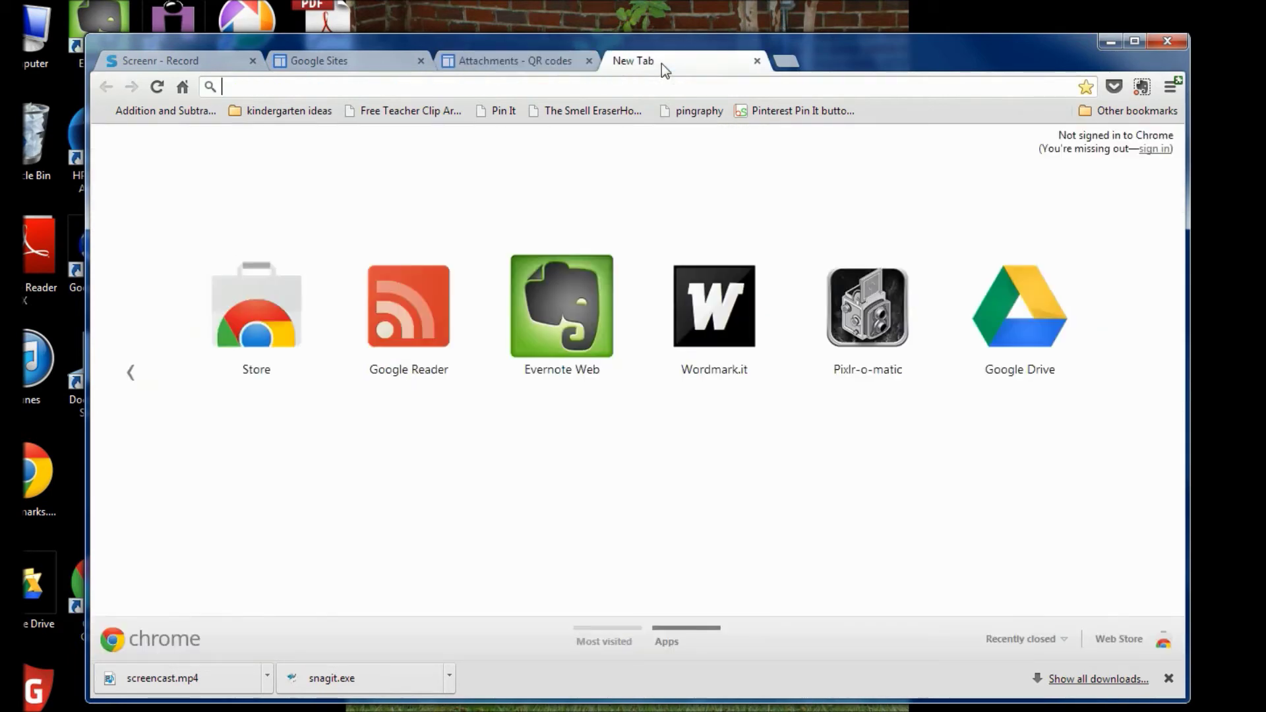
text(qrs)
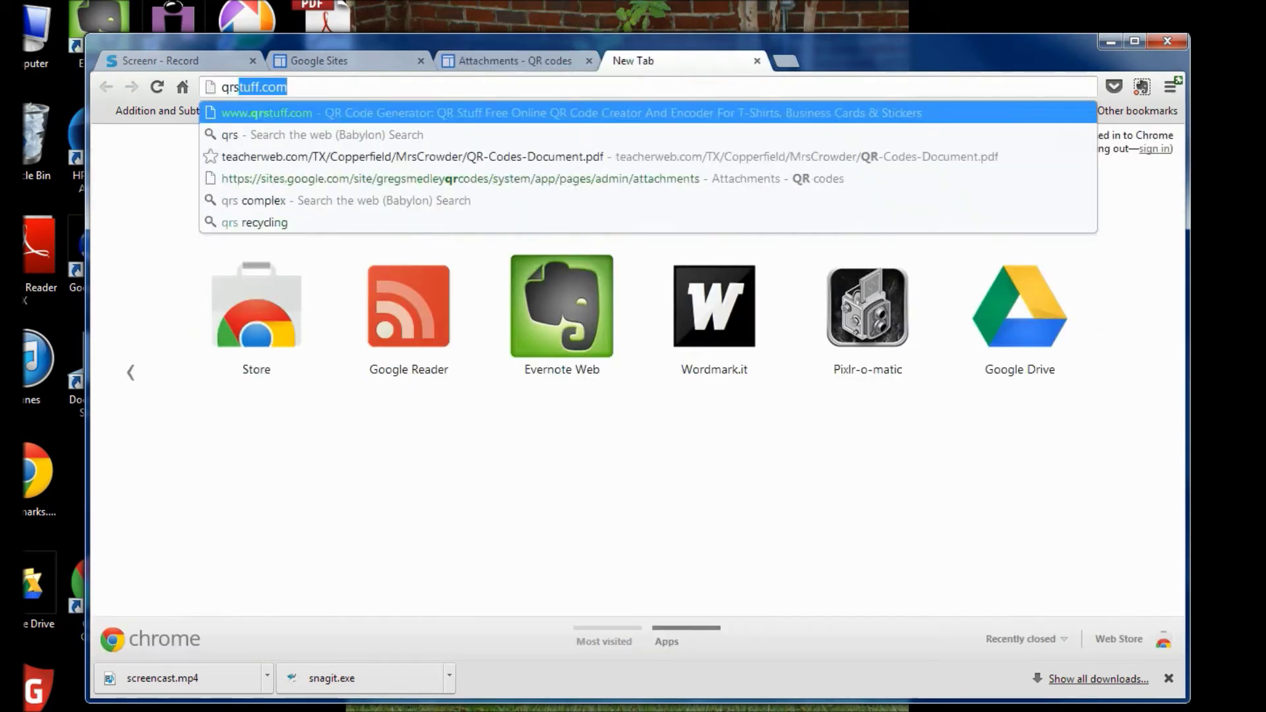
text(tuff.co)
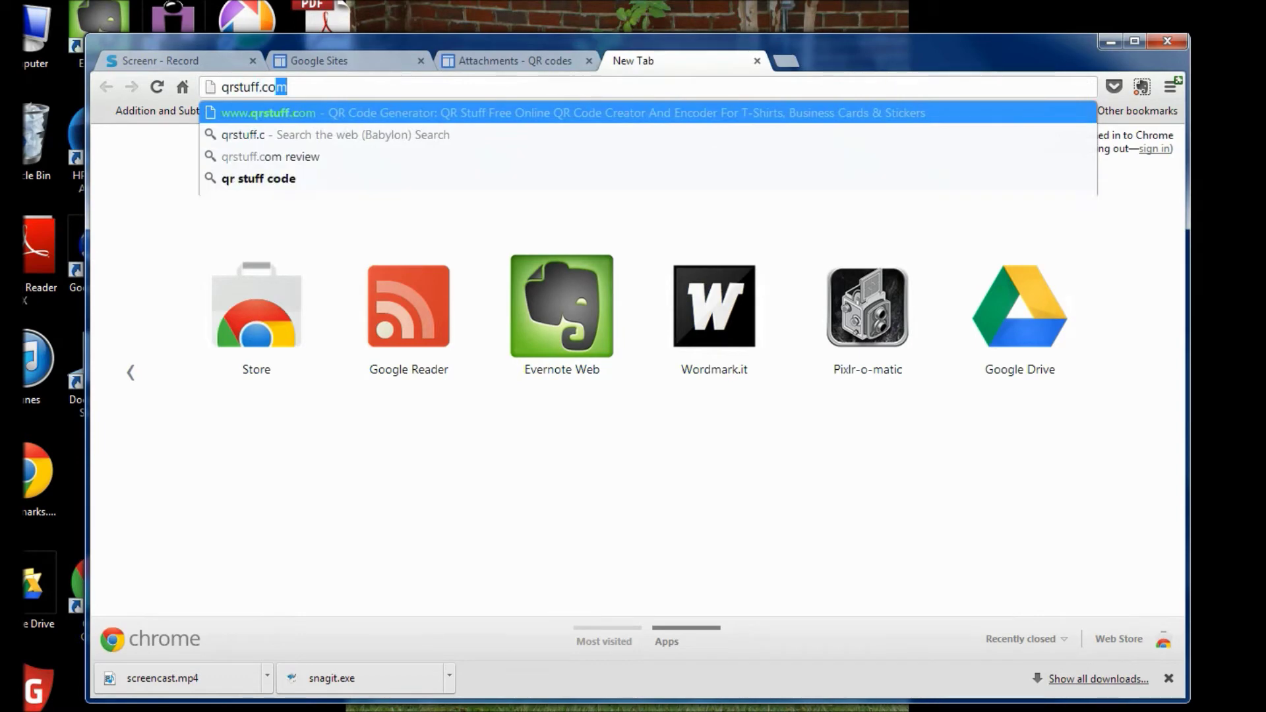
text(m)
key(Return)
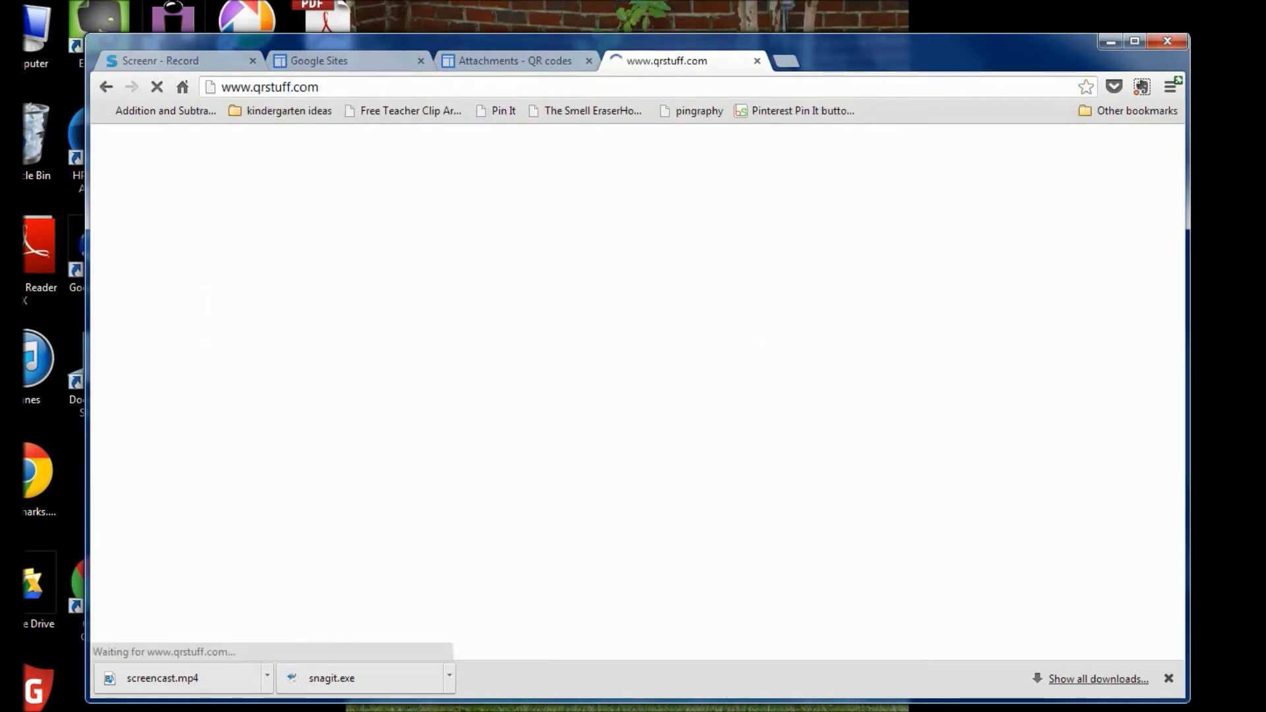
scroll(557, 238, down, 10)
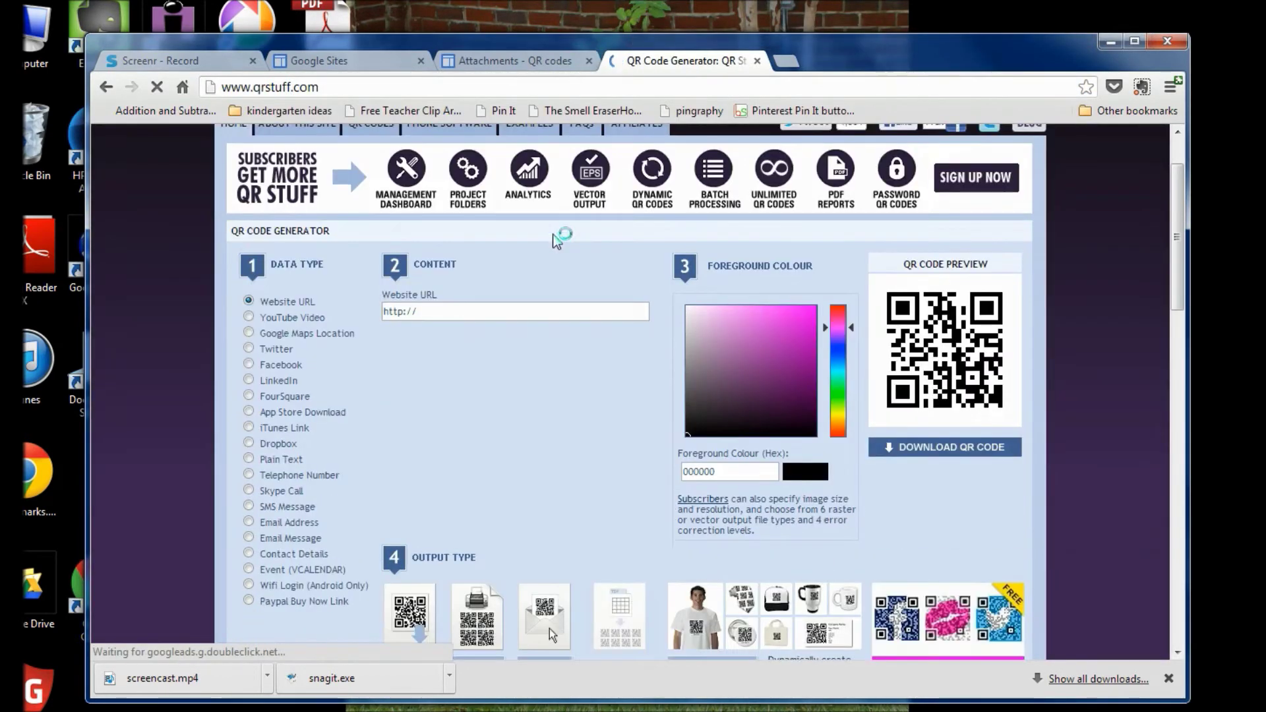
scroll(556, 244, up, 5)
scroll(556, 243, up, 4)
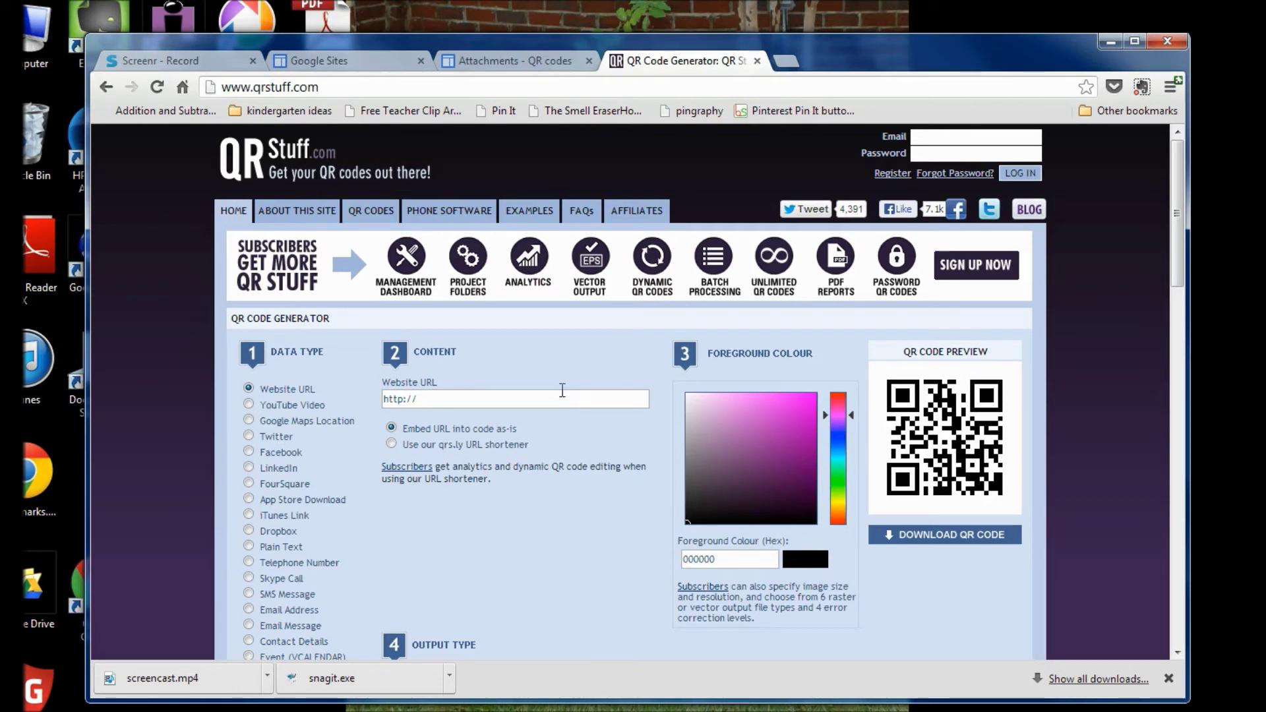
Copy the download link for qr code tutorial 2.pdf from the QR codes site's Attachments page.
click(342, 65)
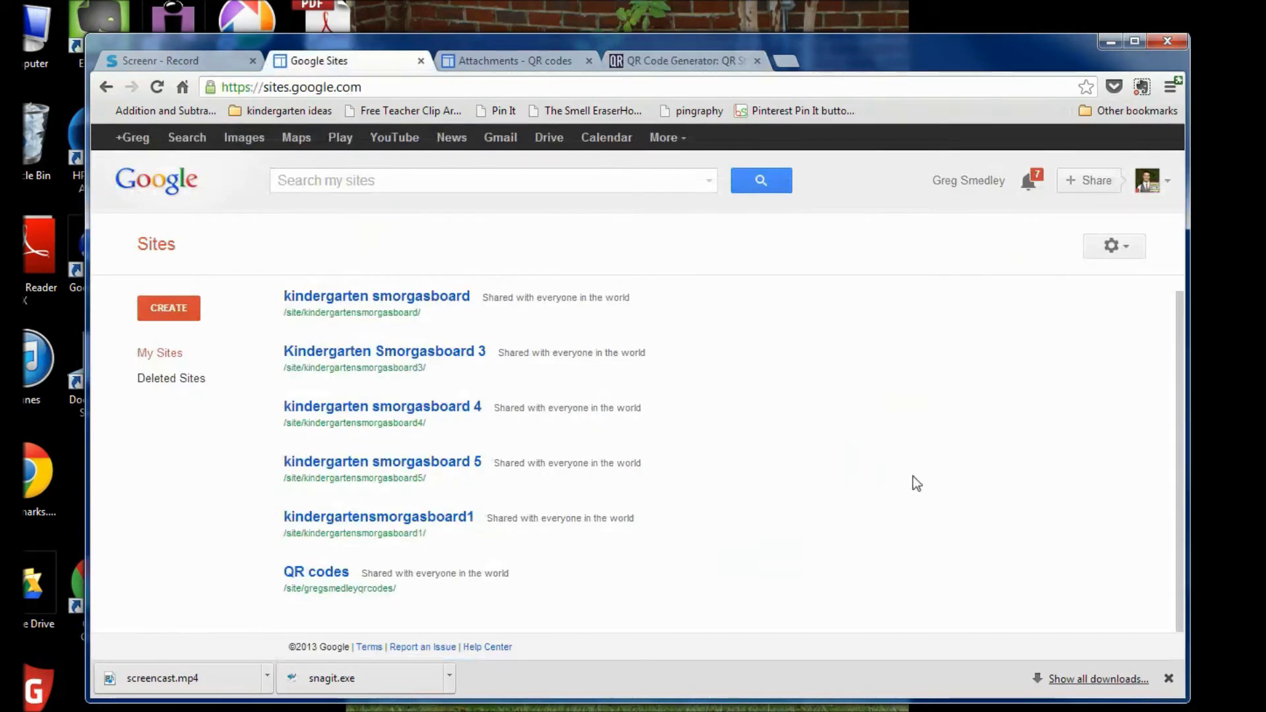
click(332, 573)
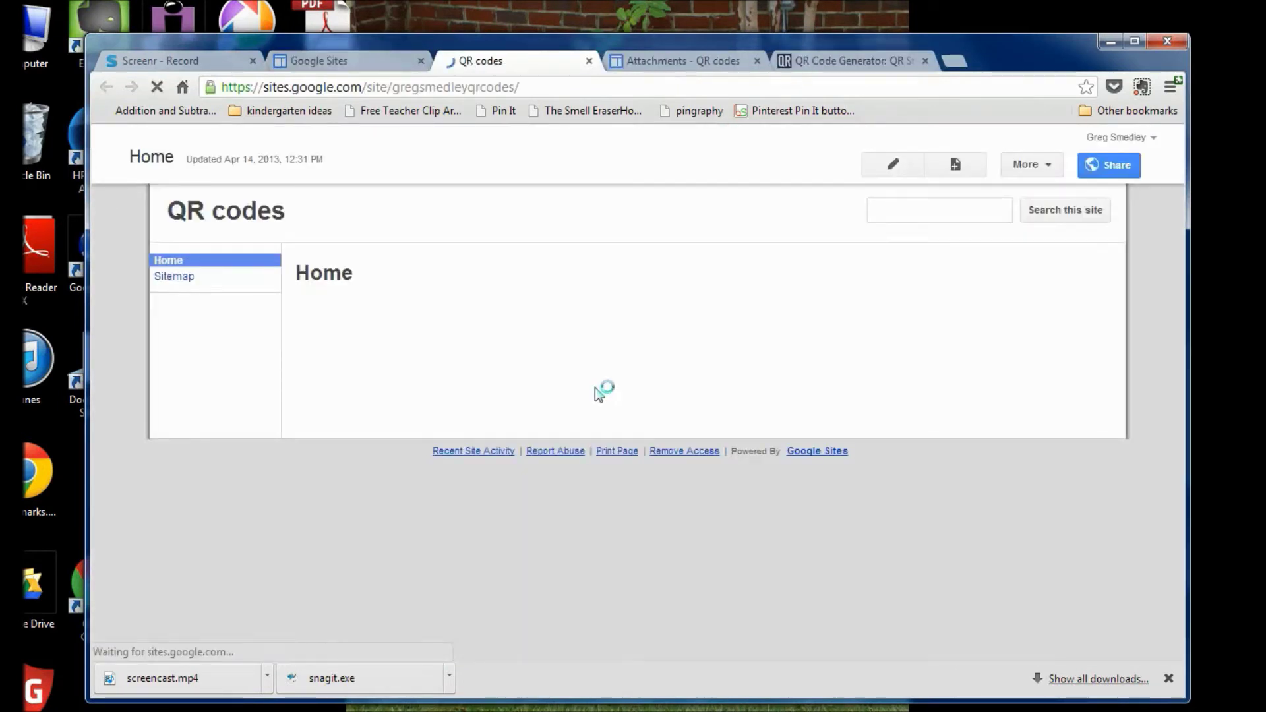
click(1022, 165)
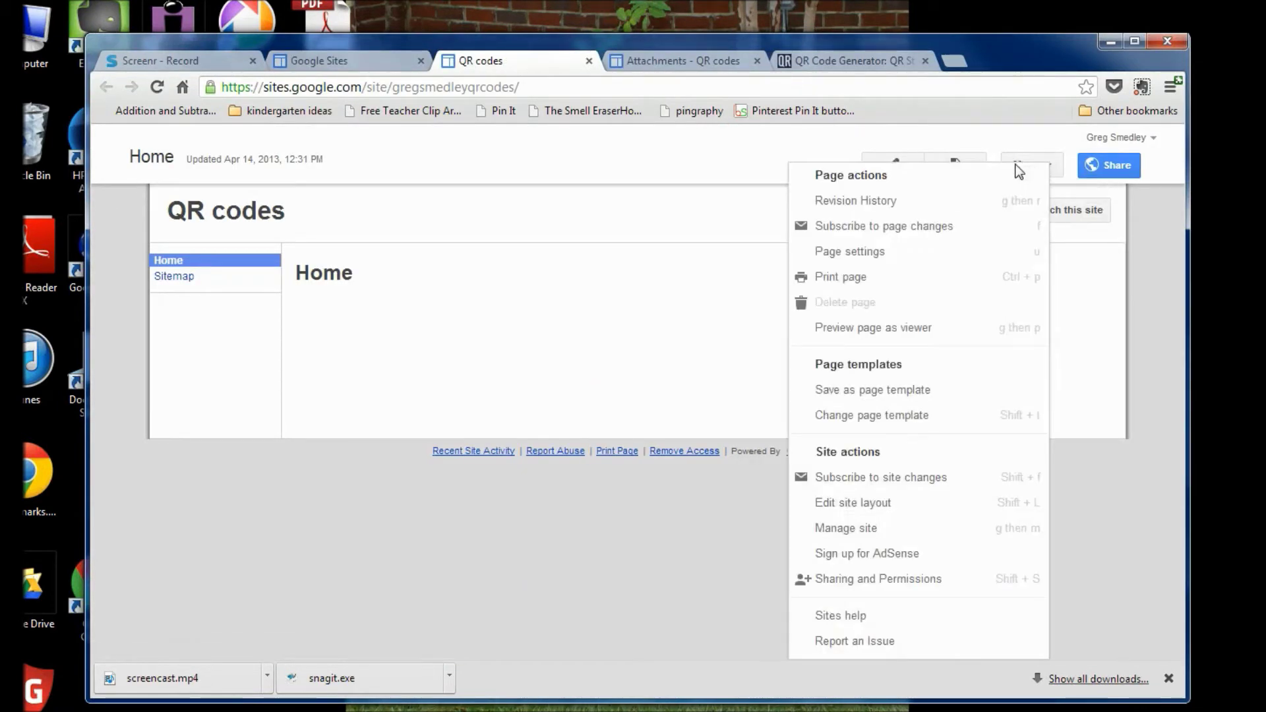
click(846, 528)
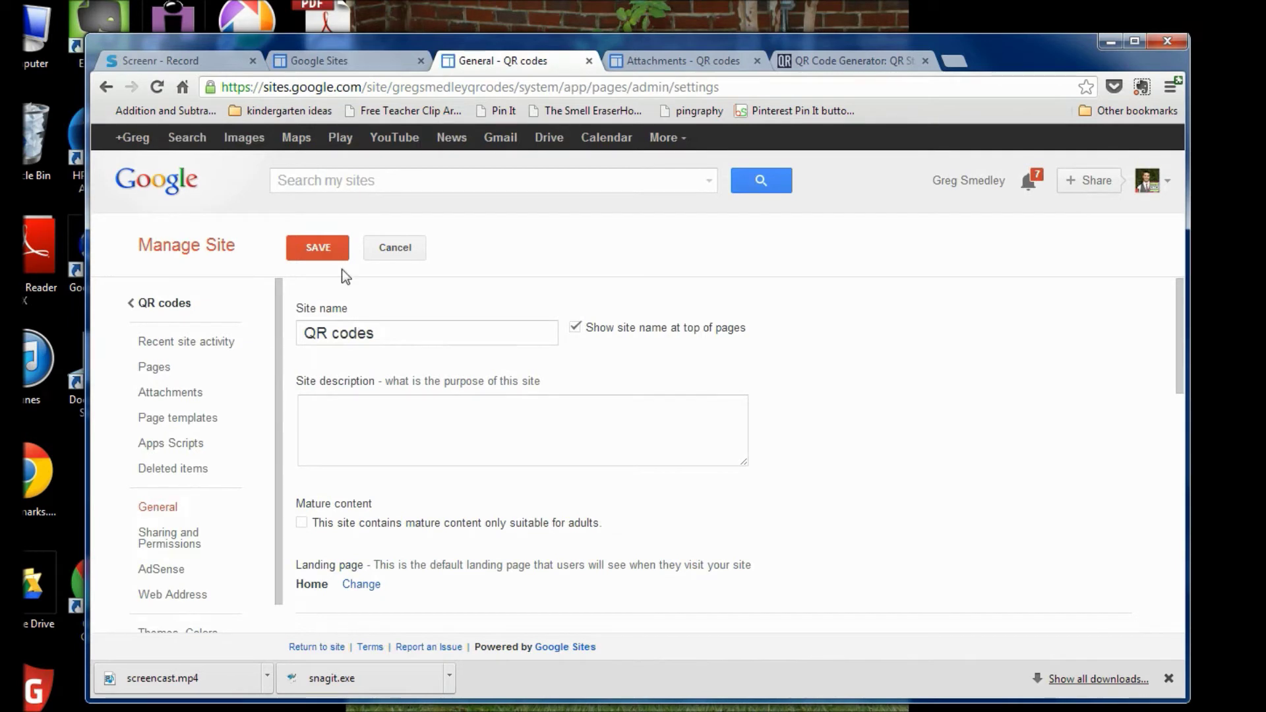
click(180, 394)
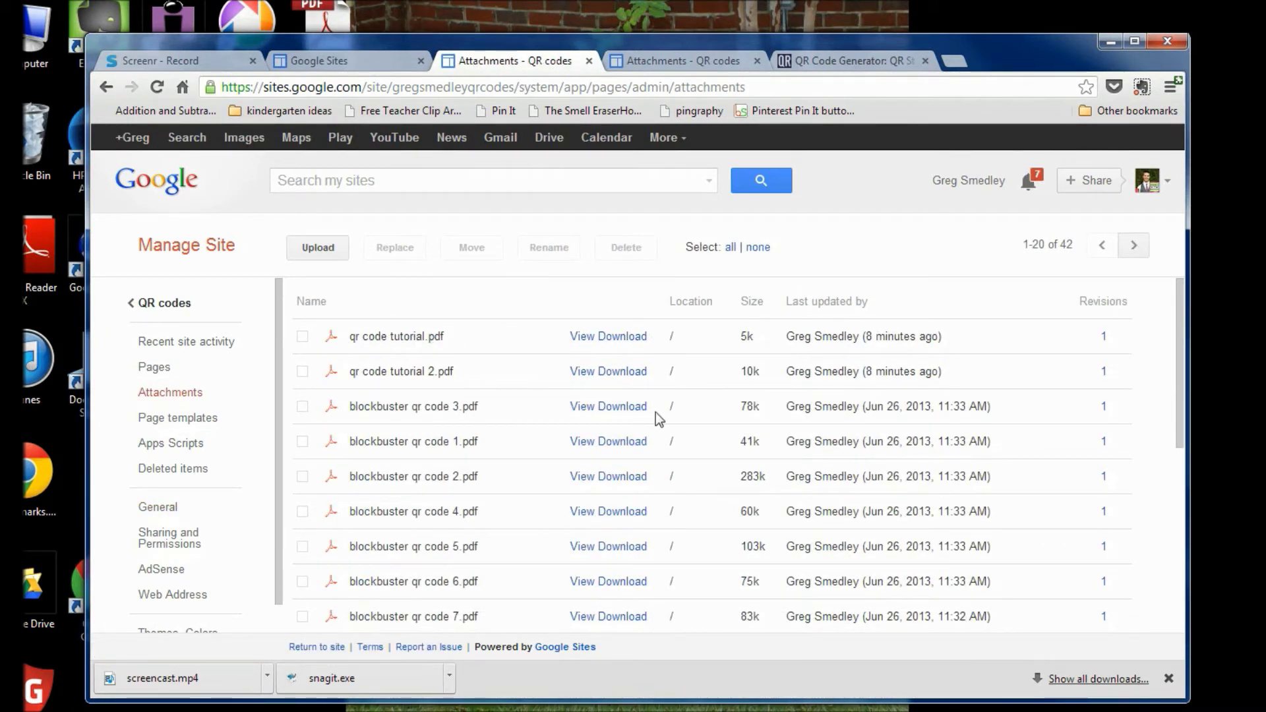
right_click(620, 381)
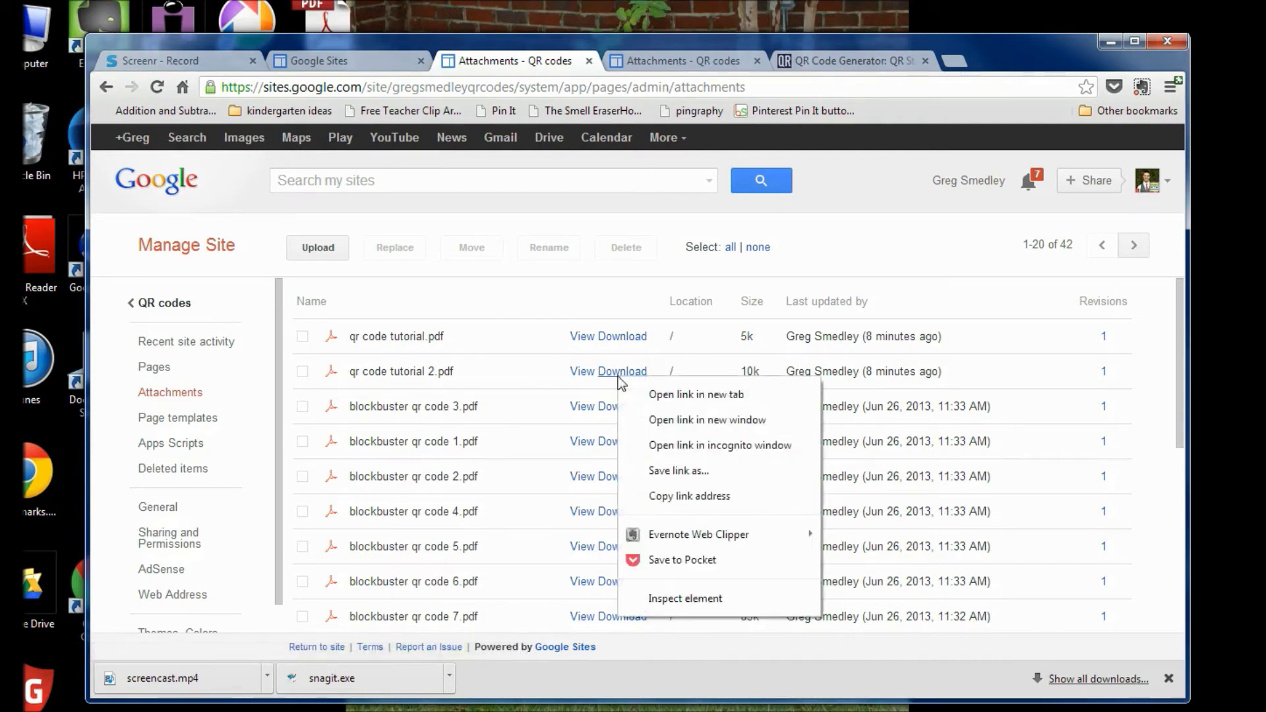
click(681, 499)
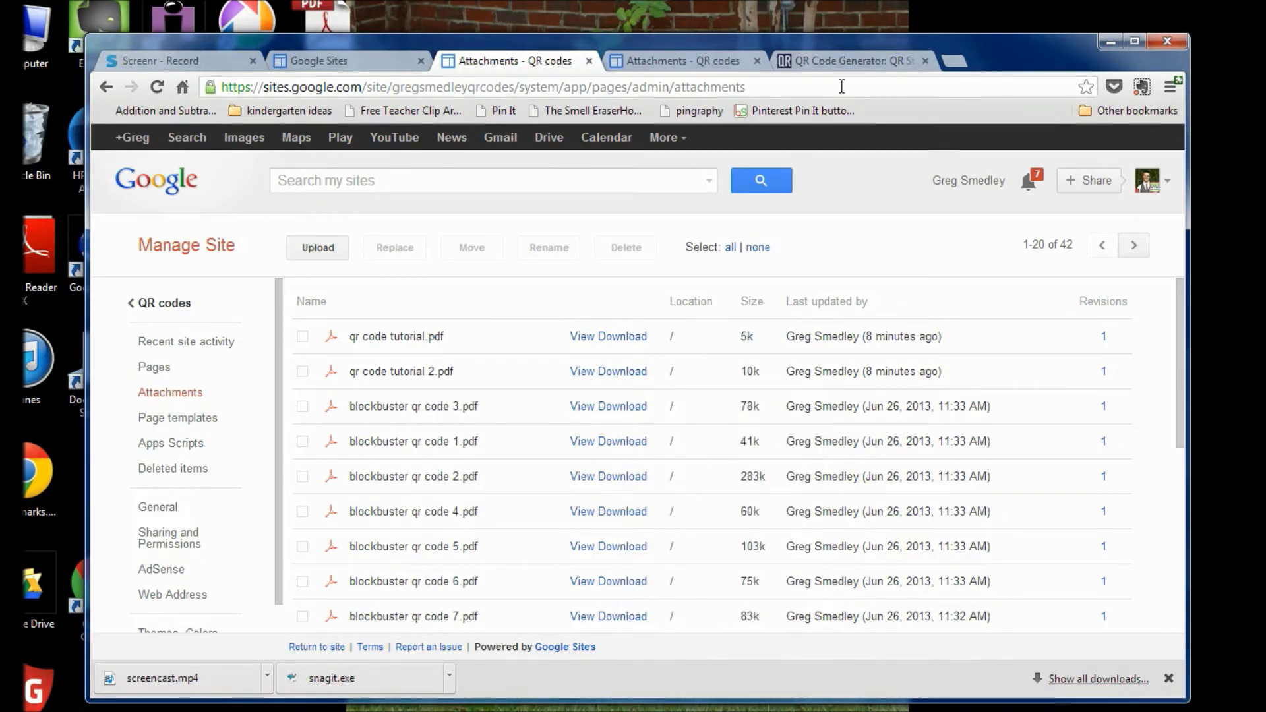
Paste the qr code tutorial 2.pdf link into QR Stuff's Website URL field.
click(859, 64)
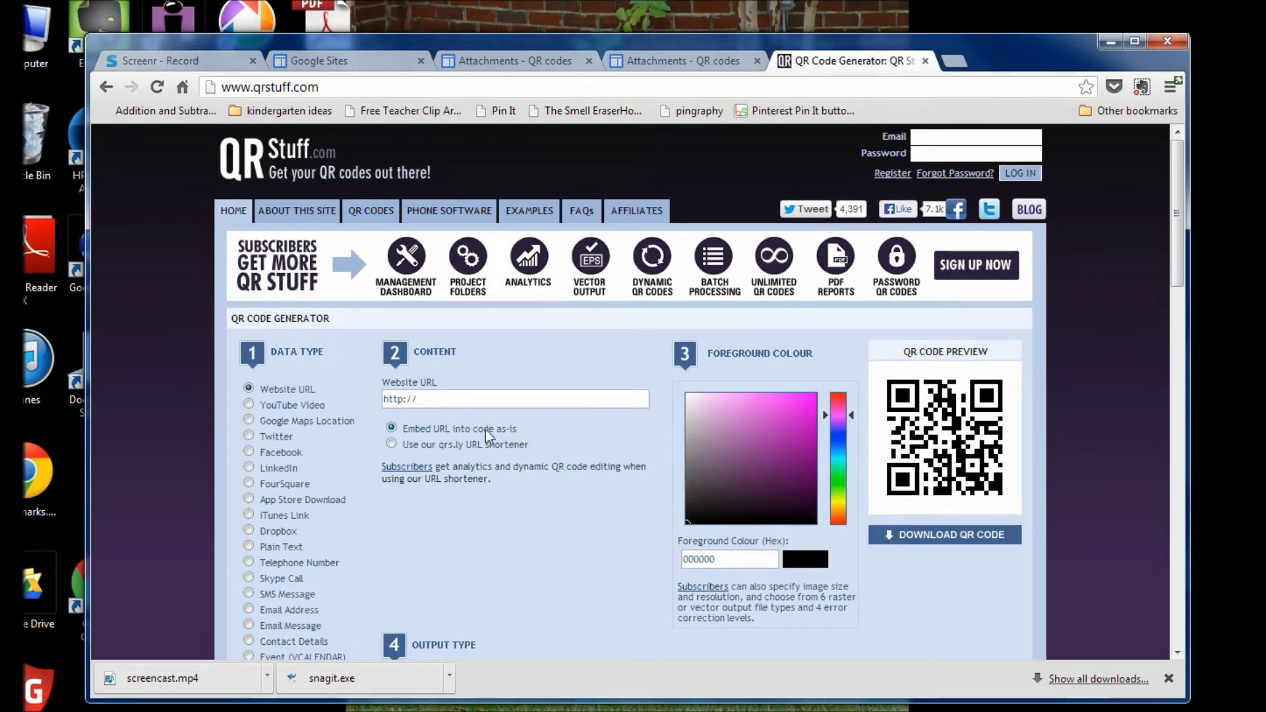
click(416, 397)
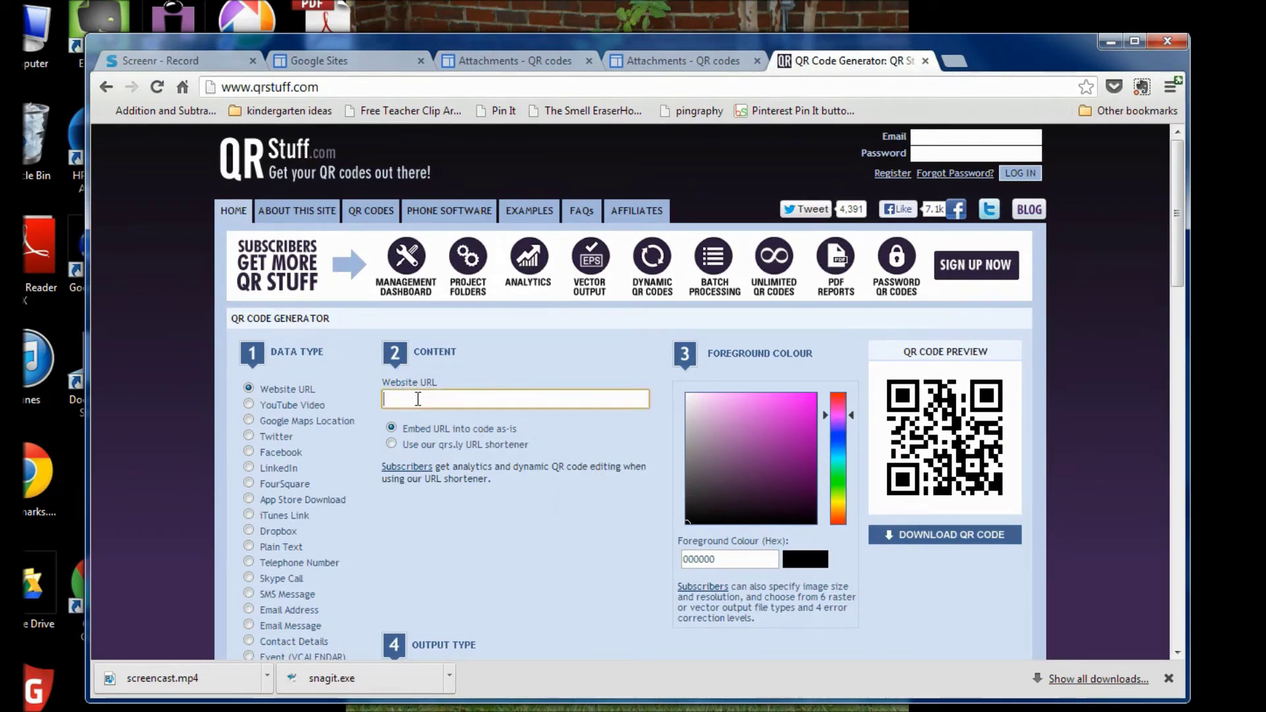
right_click(418, 399)
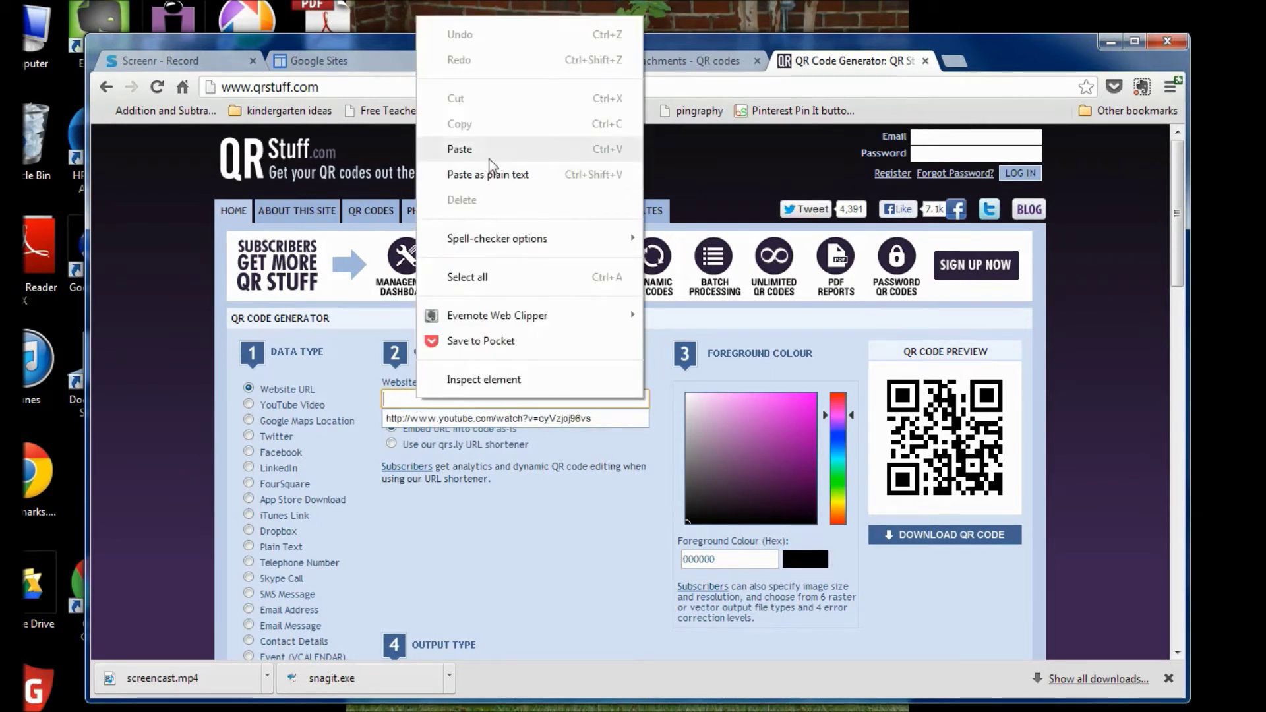
click(491, 150)
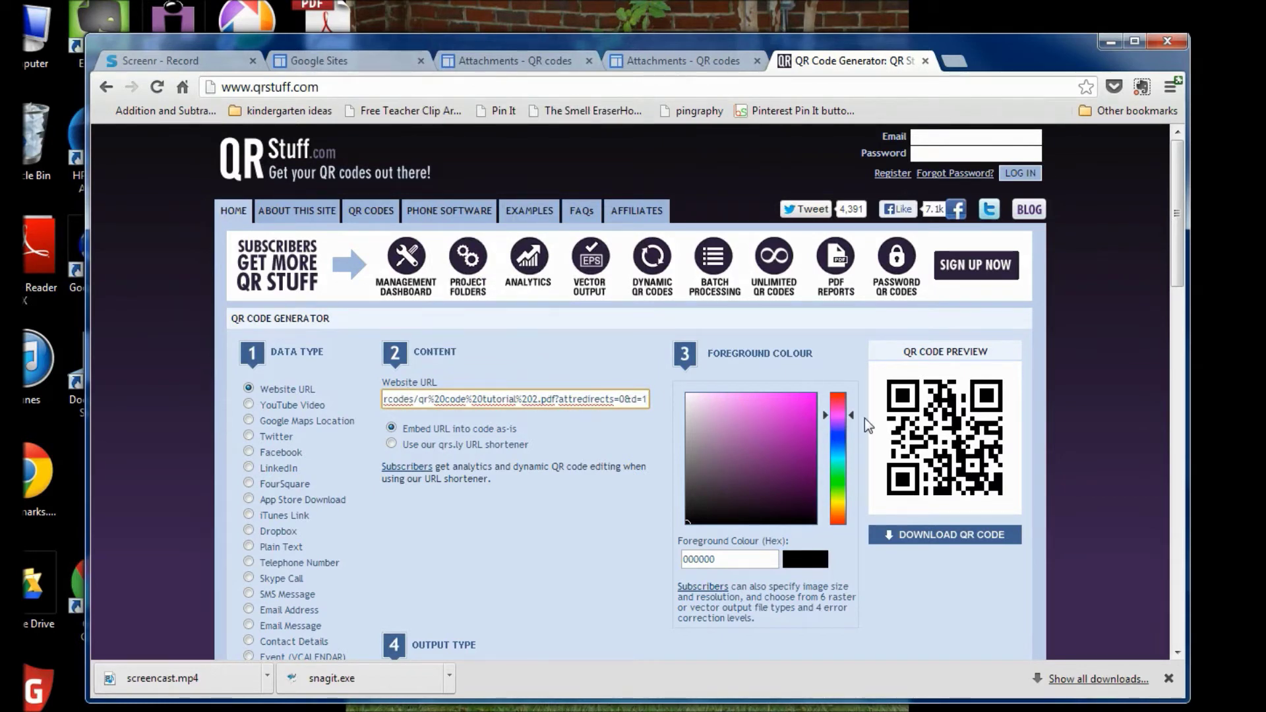
Download the generated QR code as qrcode.14235478.png and preview it.
click(948, 545)
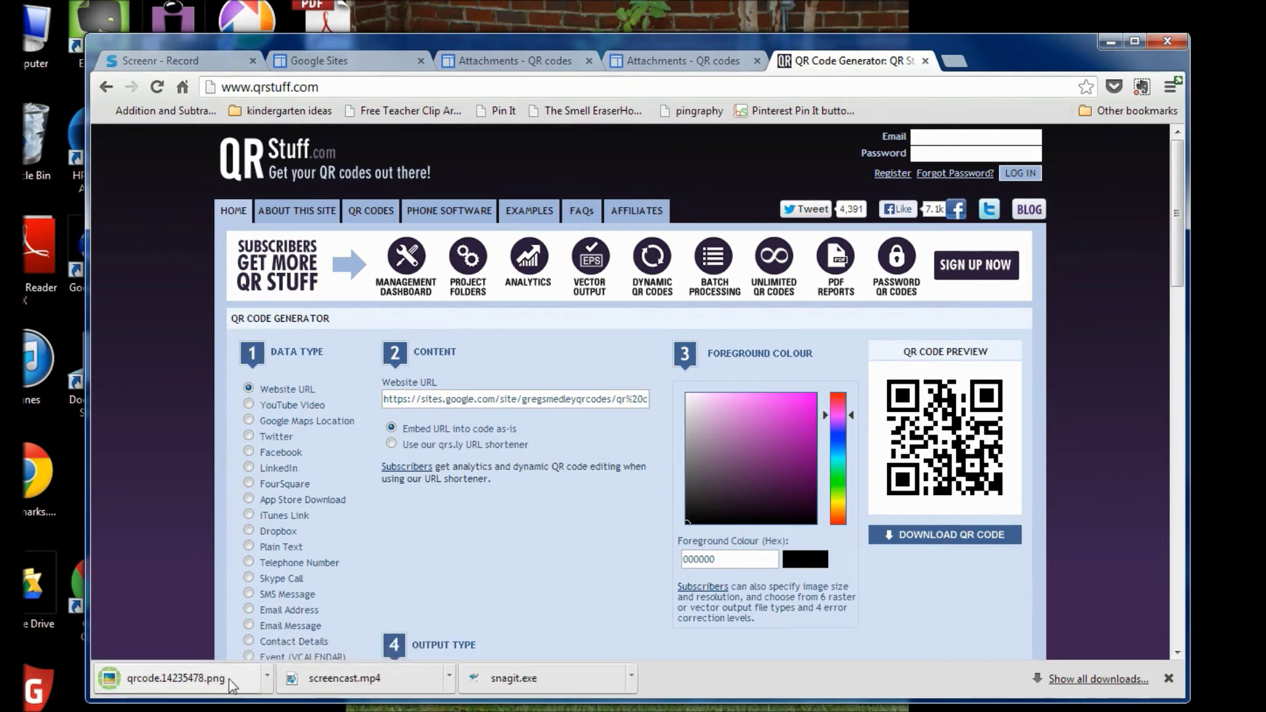
click(162, 681)
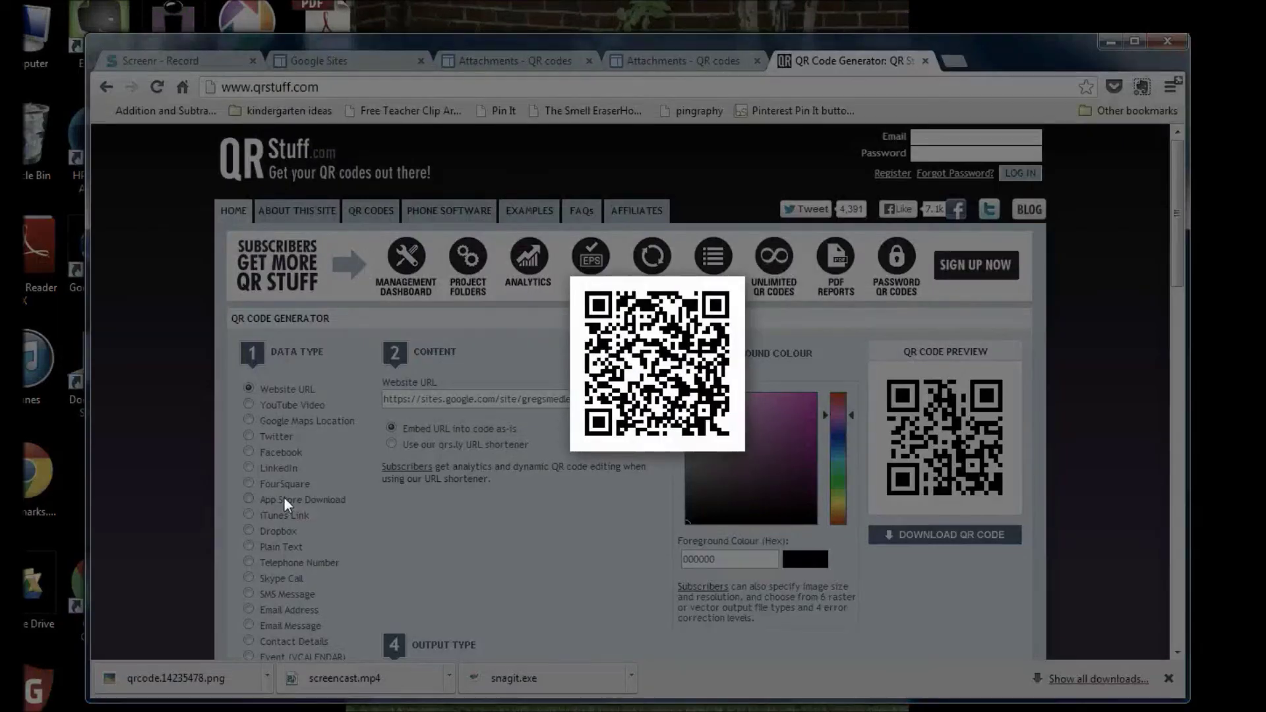
click(285, 505)
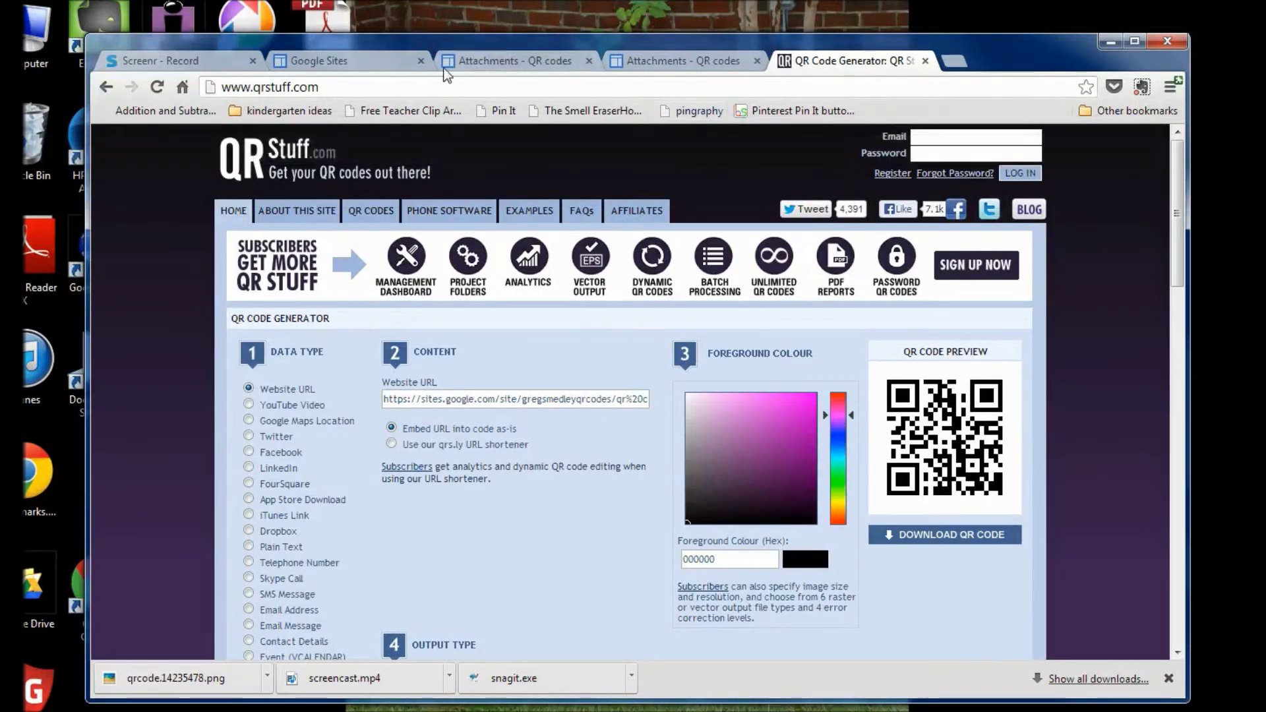
Copy the download link for qr code tutorial.pdf from the Google Sites attachments list.
click(491, 61)
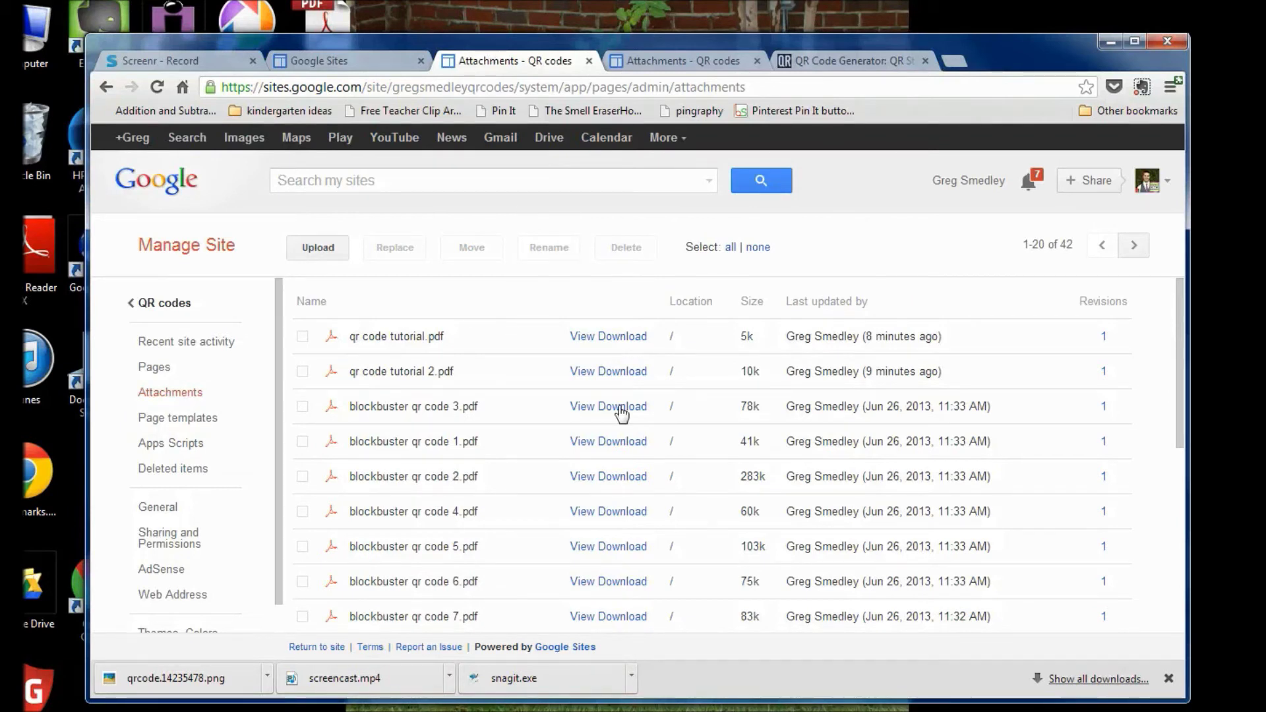
right_click(612, 337)
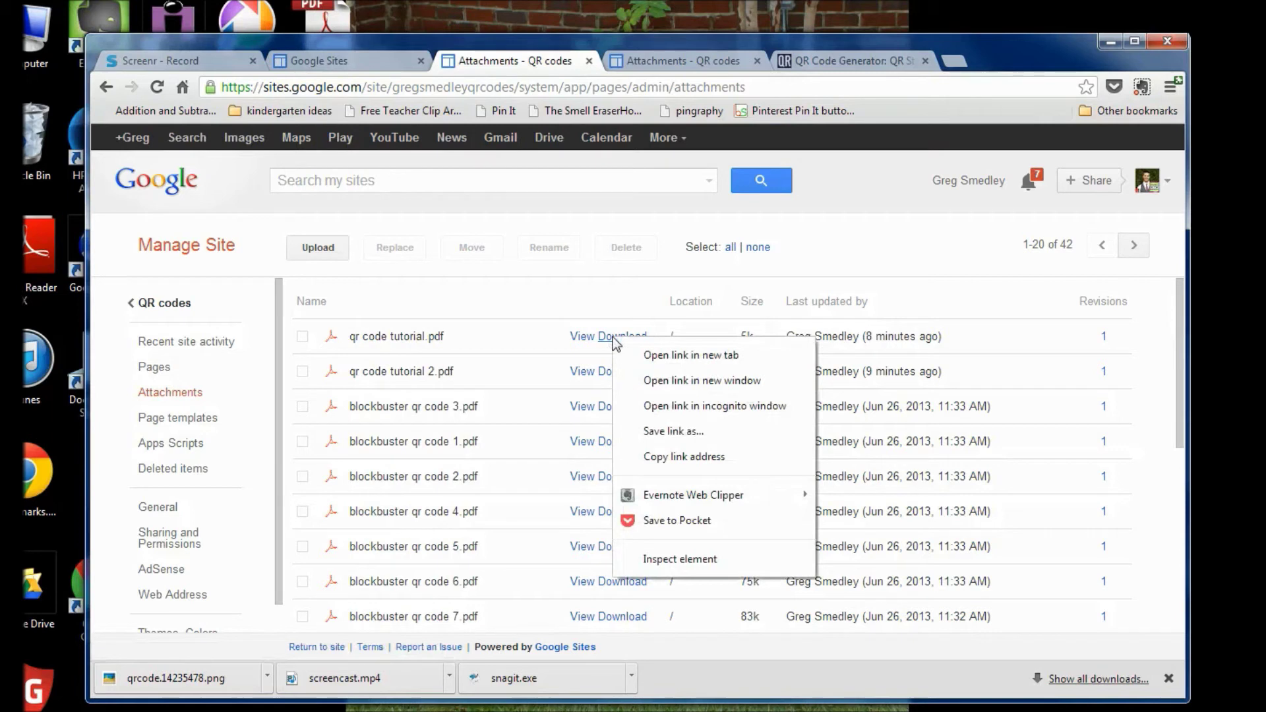
click(666, 458)
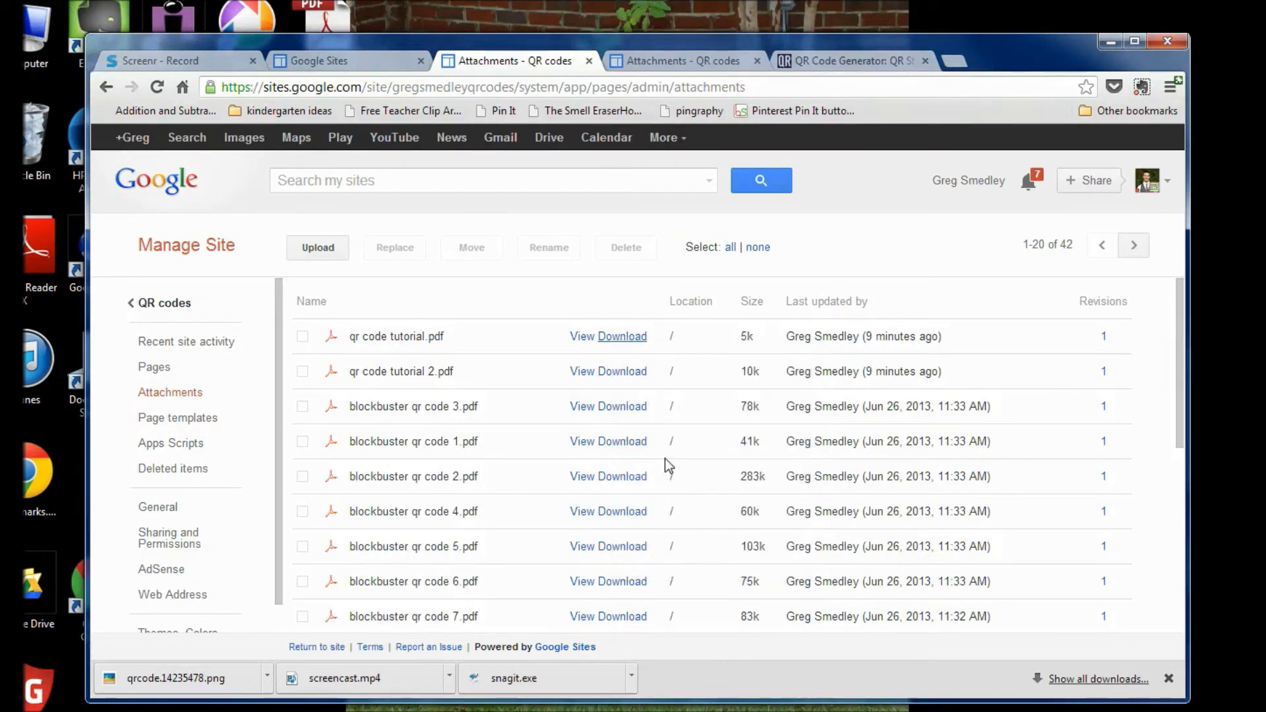
Replace the old Website URL in QR Stuff with the qr code tutorial.pdf link.
click(832, 60)
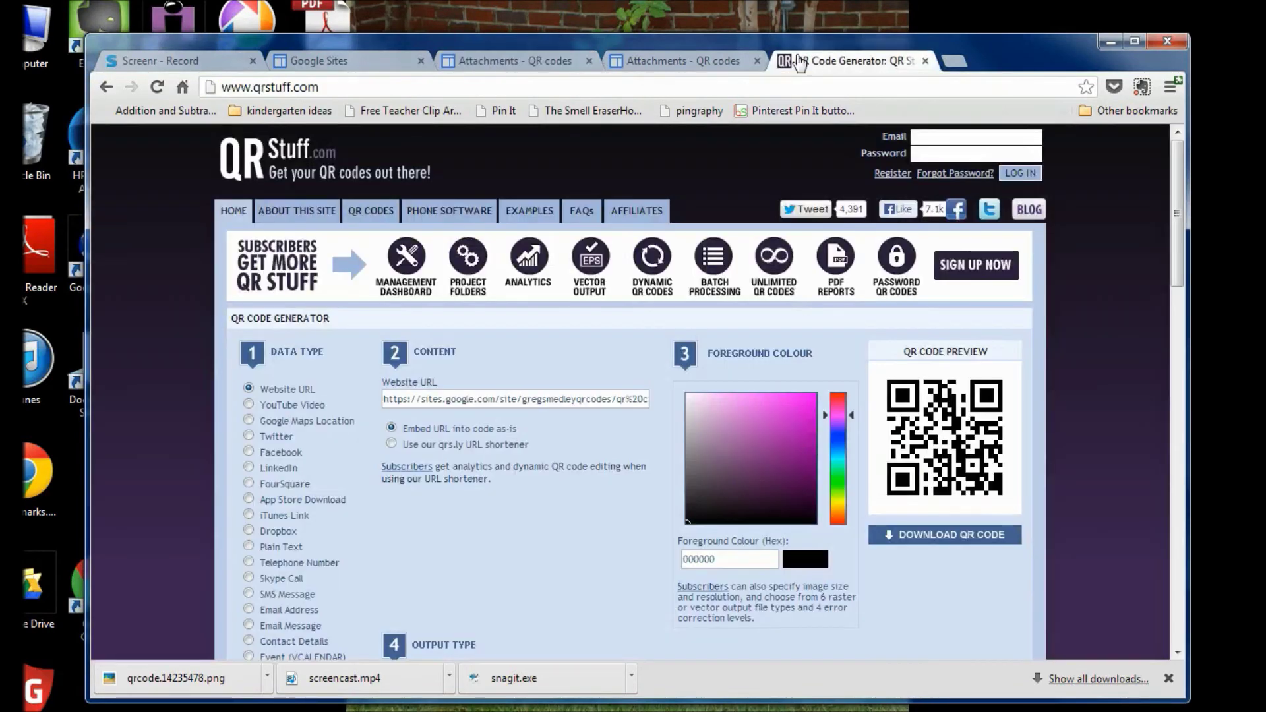
triple_click(527, 399)
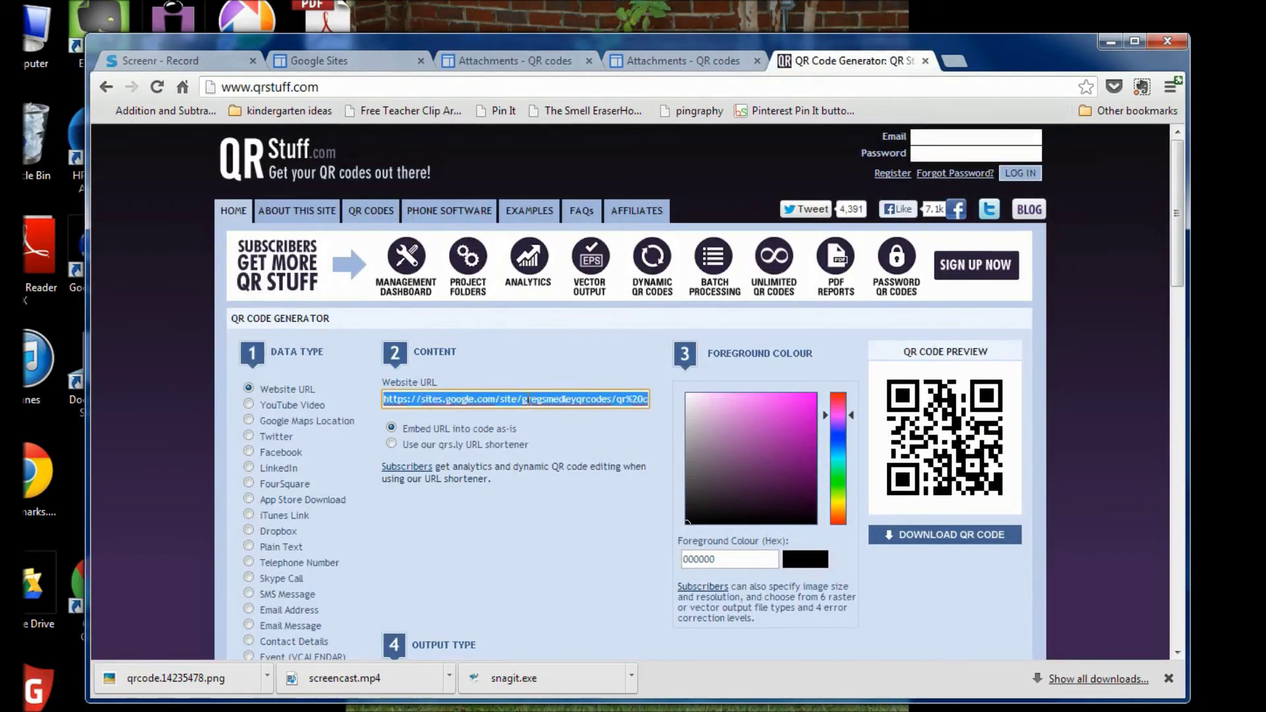
key(BackSpace)
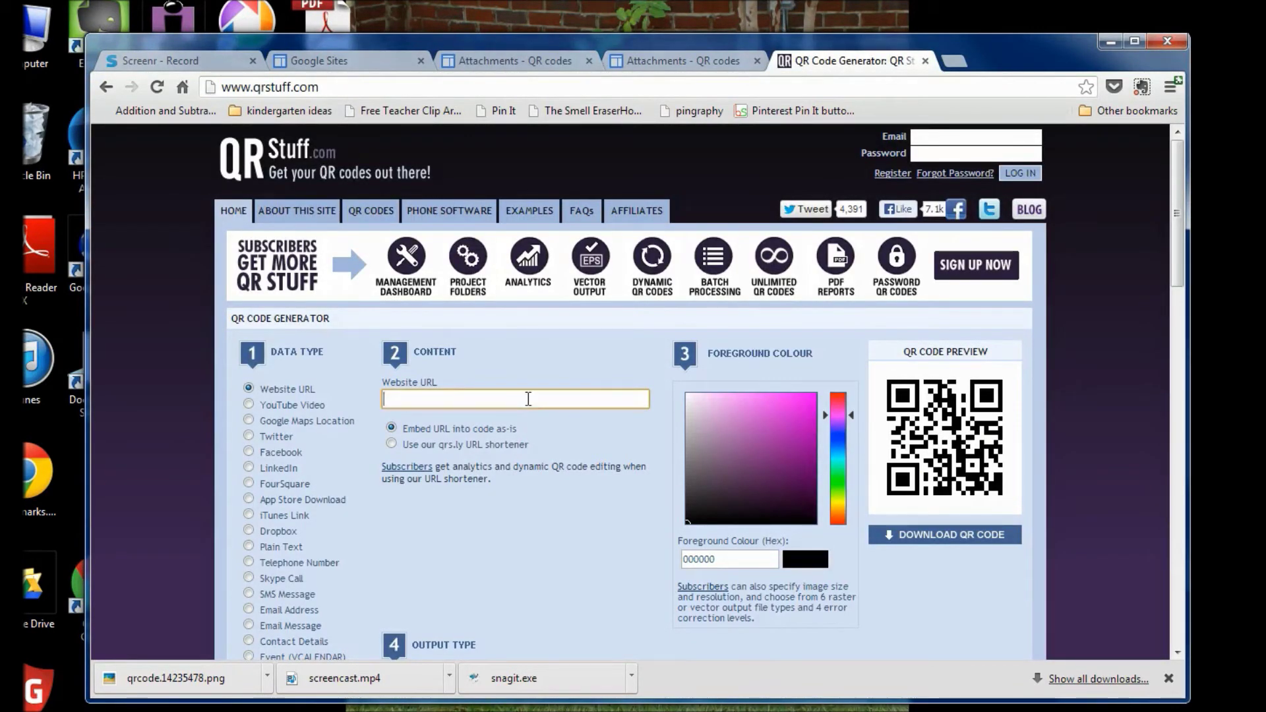
right_click(528, 399)
click(630, 148)
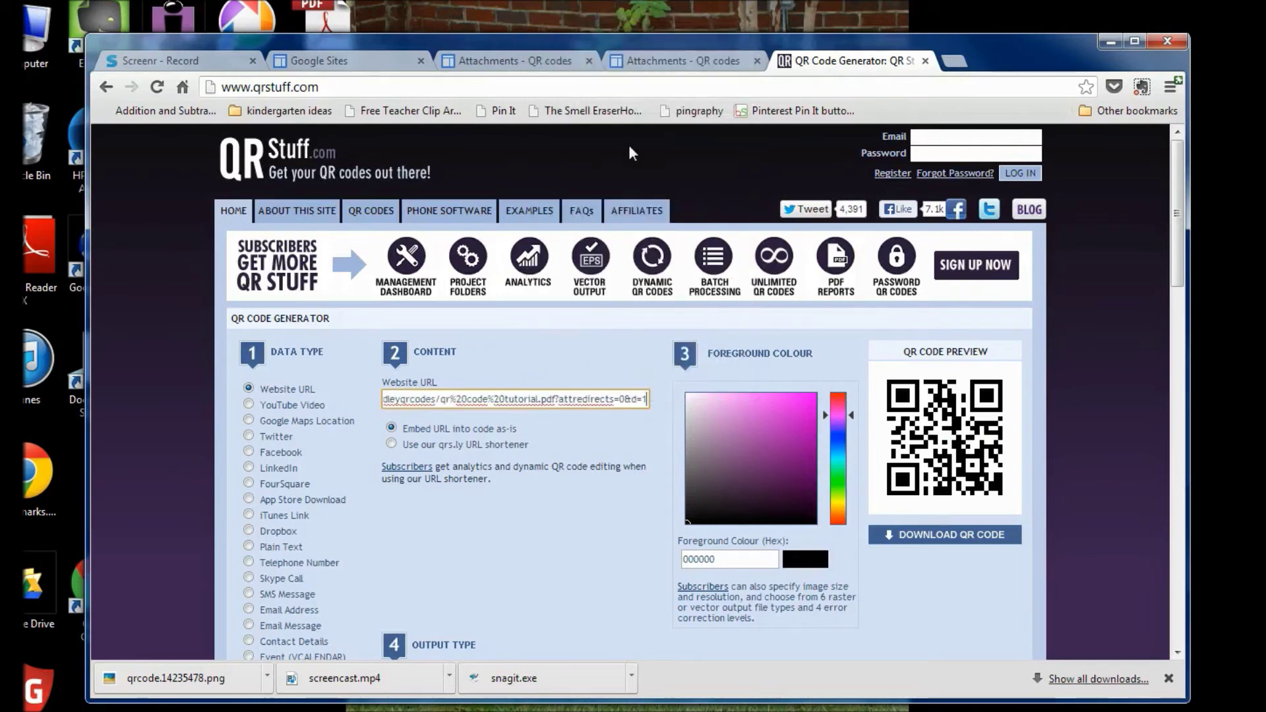
Download the new QR code as qrcode.14235484.png and preview it.
click(974, 538)
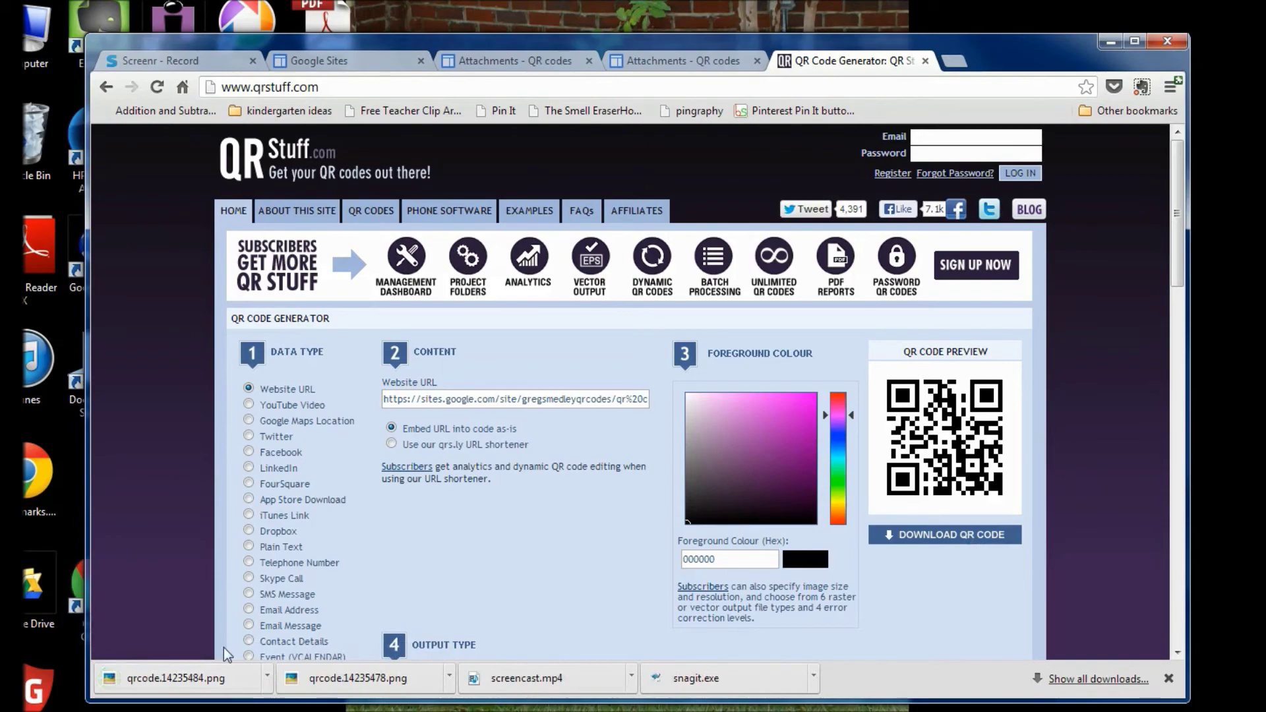
click(190, 676)
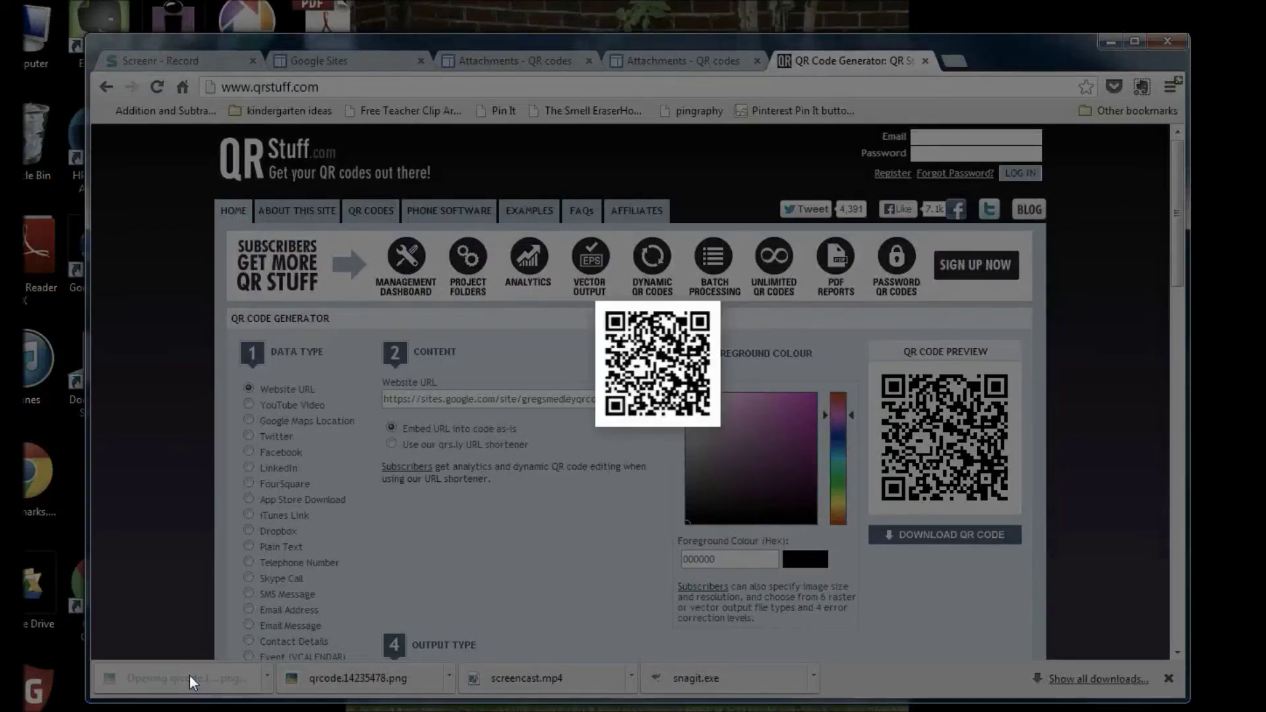
click(449, 434)
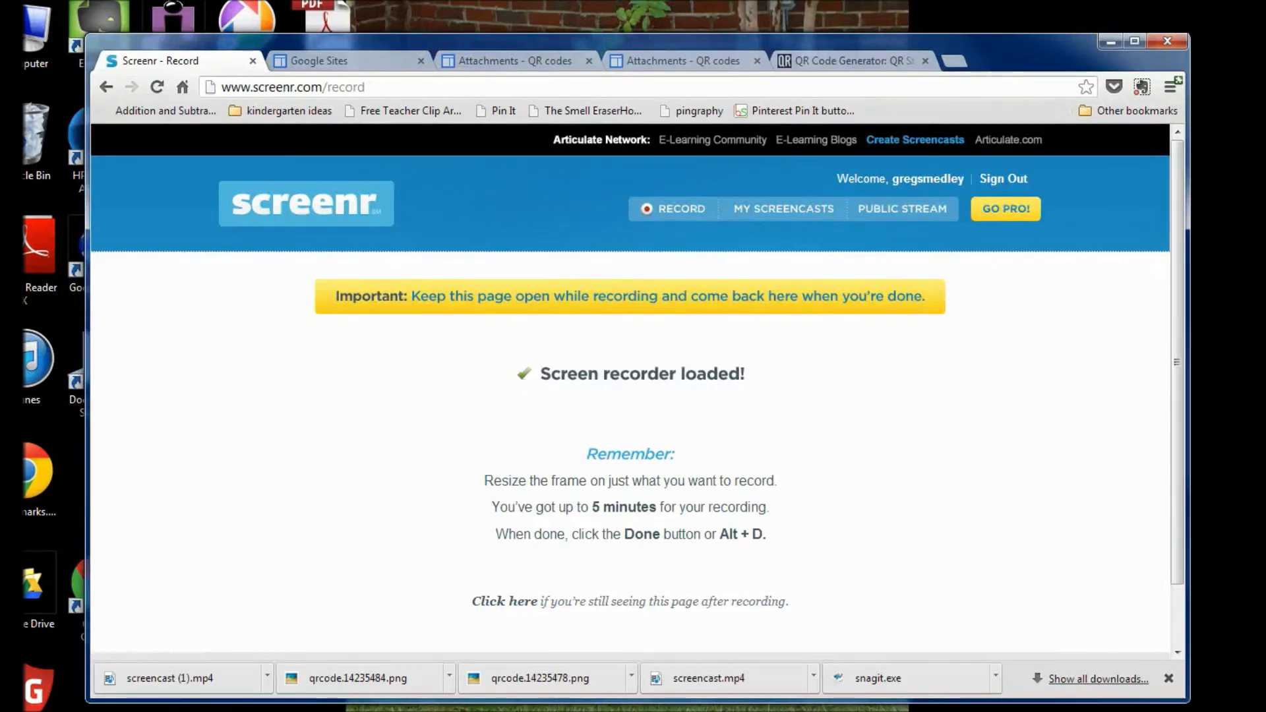
Bring up the Windows Start menu with PowerPoint 2010 listed.
key(super)
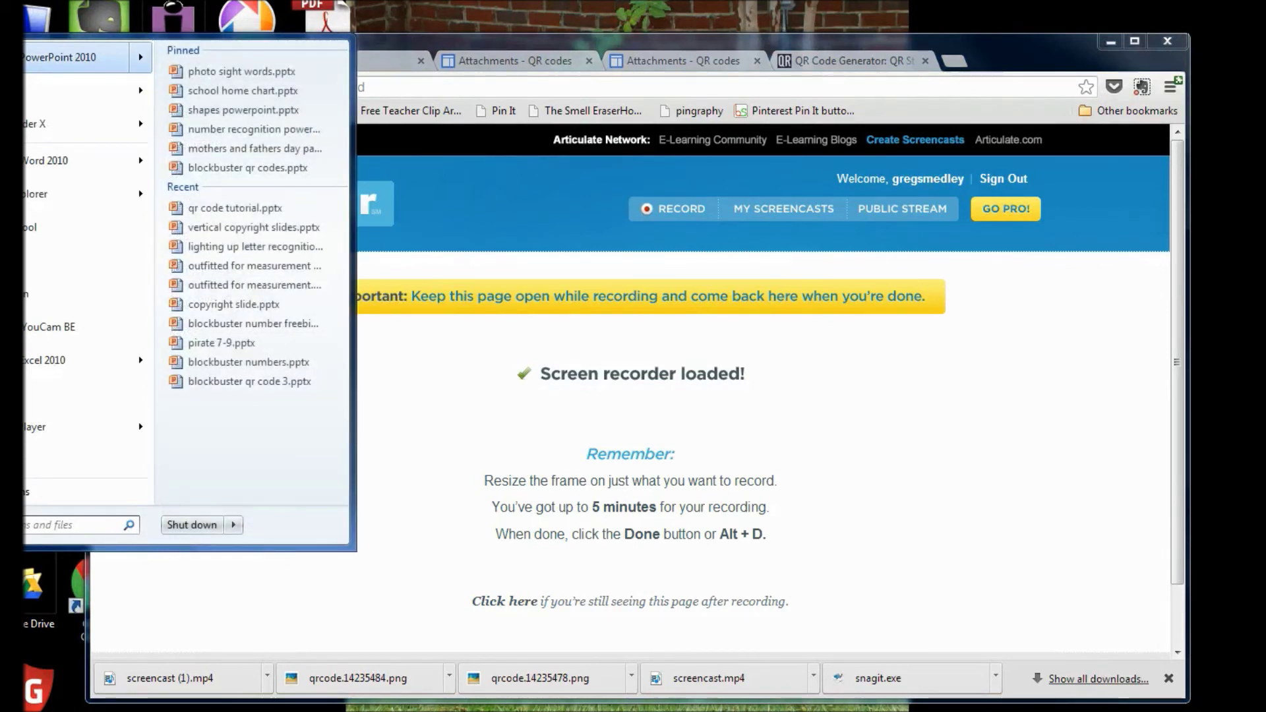
Launch PowerPoint 2010 and delete the title and subtitle placeholders from the blank slide.
key(Return)
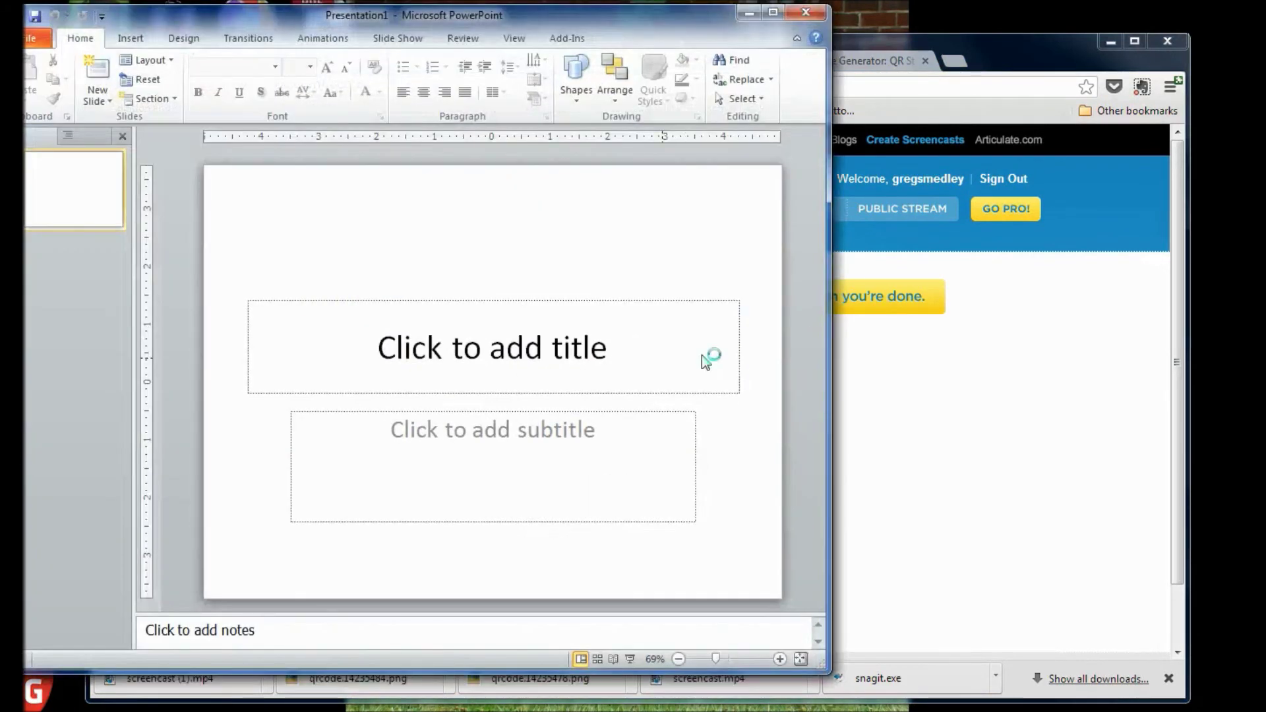
drag(643, 34, 876, 53)
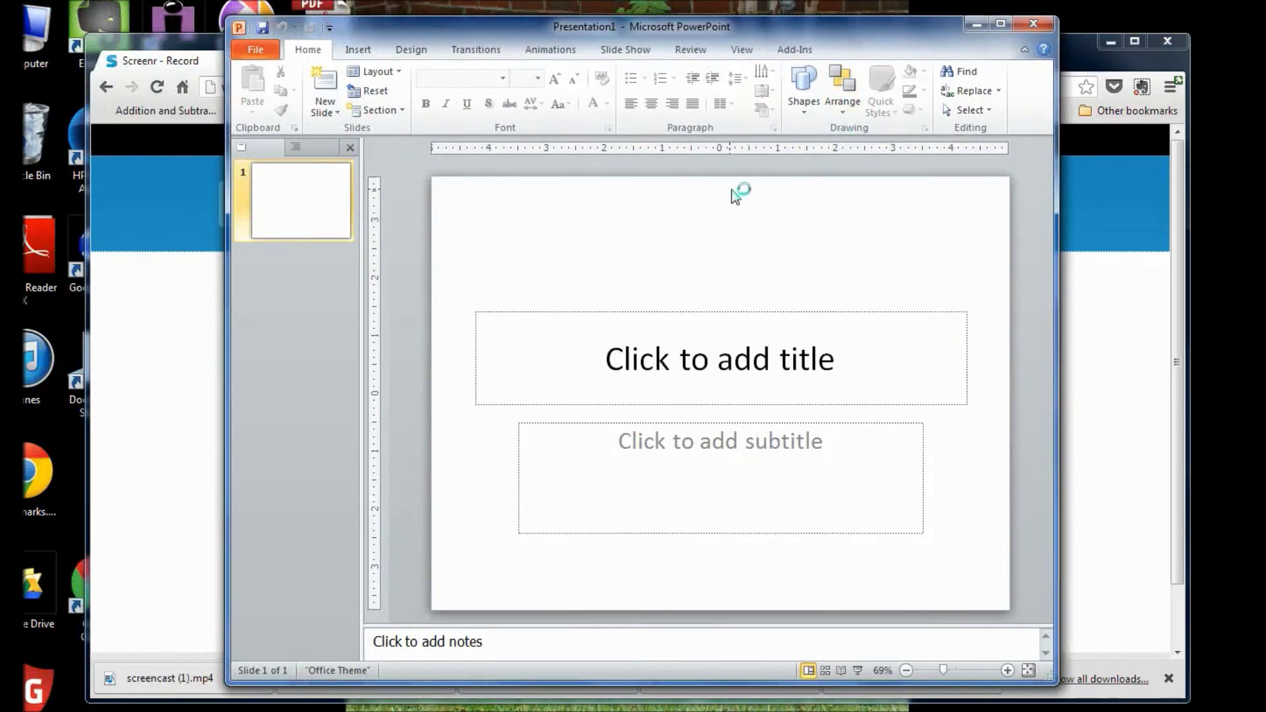
key(ctrl+a)
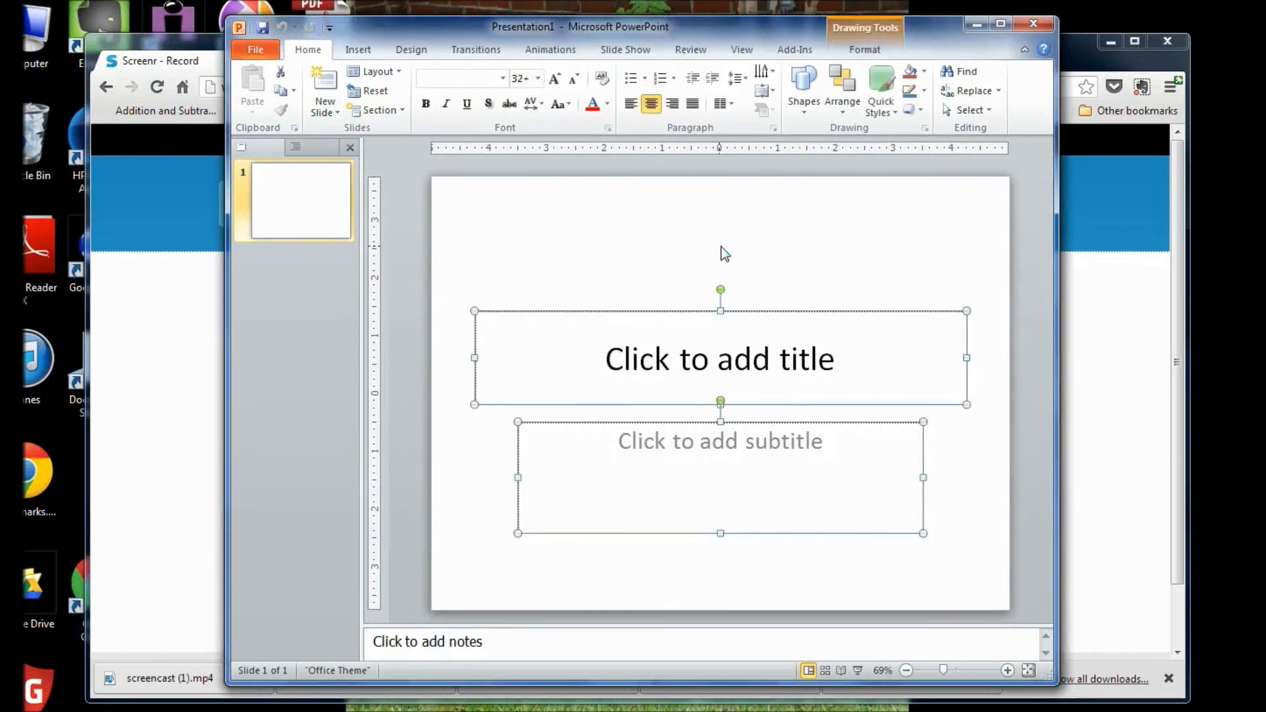
key(Delete)
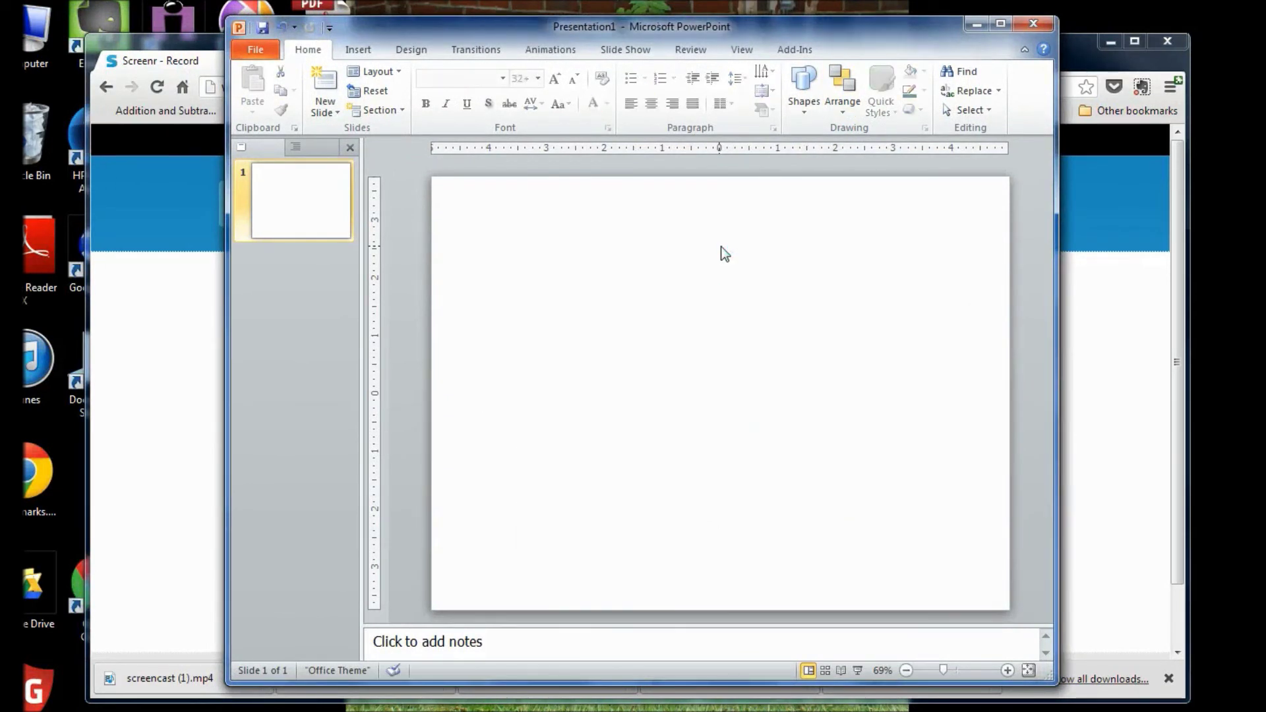
Insert a 2x2 table, stretch it over the whole slide, and apply a plain gridline style.
click(366, 52)
click(247, 97)
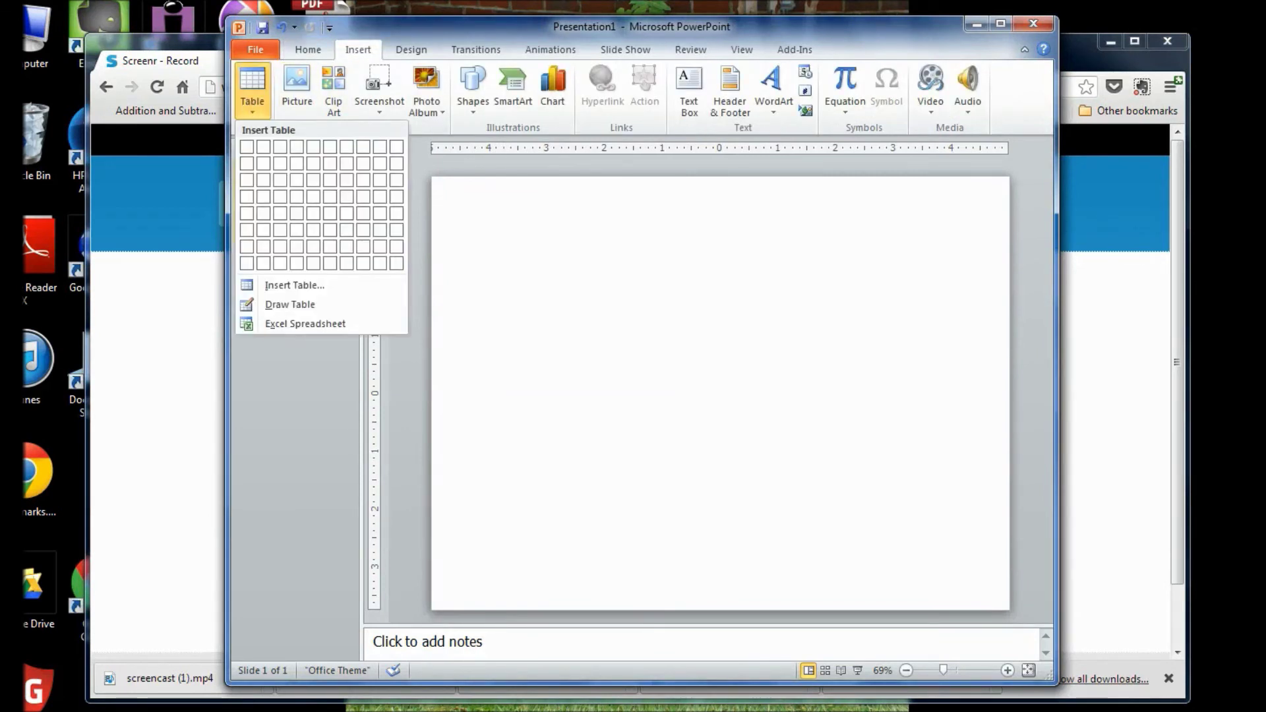
click(264, 163)
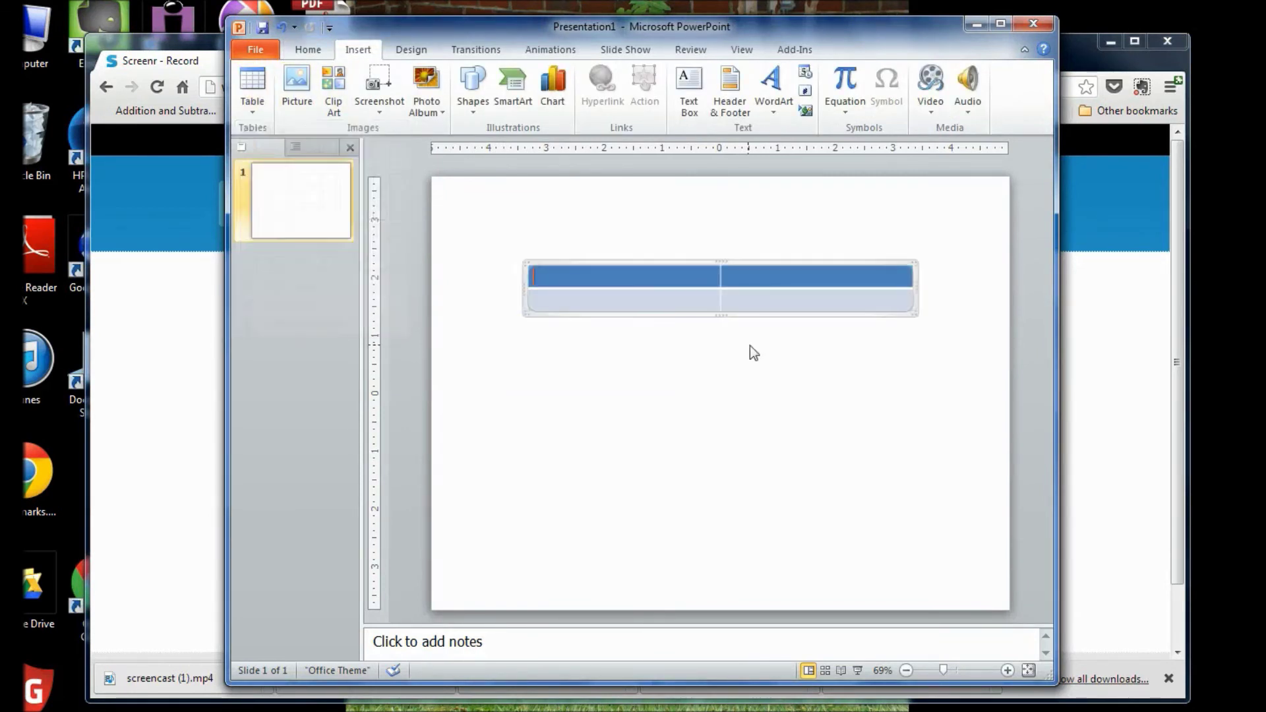
drag(701, 267, 601, 172)
drag(809, 226, 1002, 610)
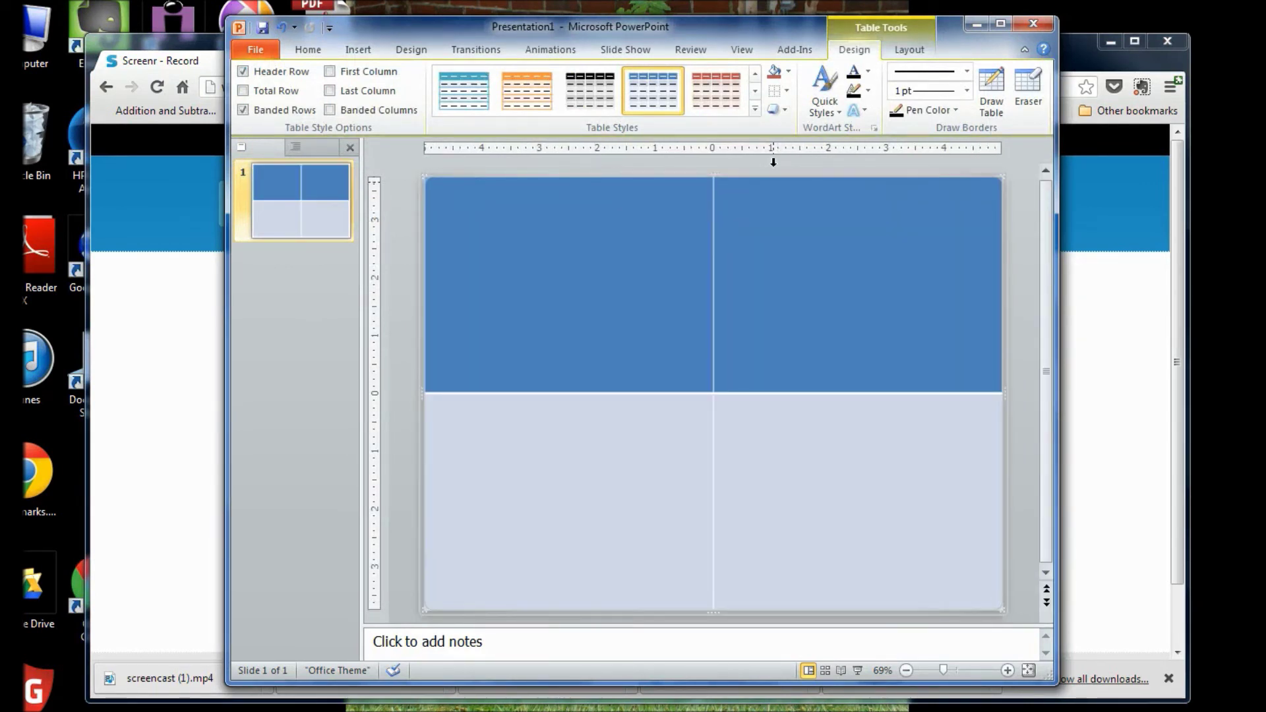
click(755, 109)
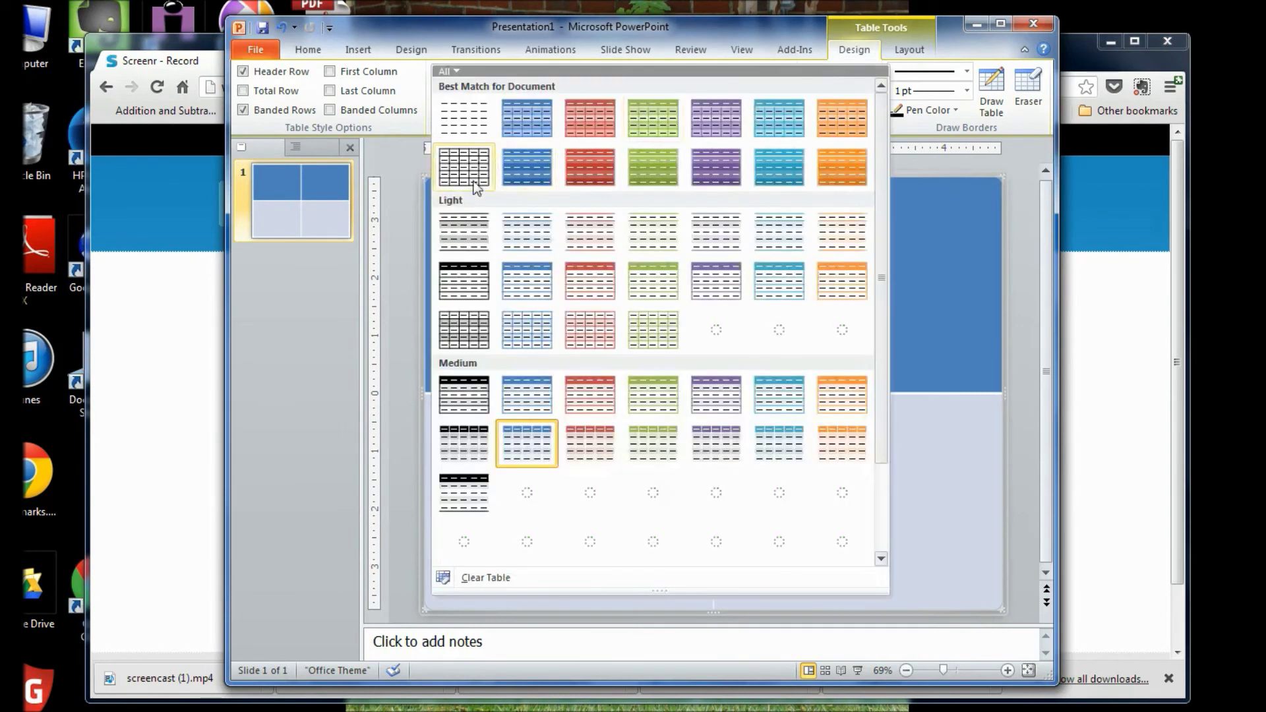
click(444, 158)
Insert the yellow glasses picture from the Creative Clips_Disguise Glasses TpT folder.
click(343, 53)
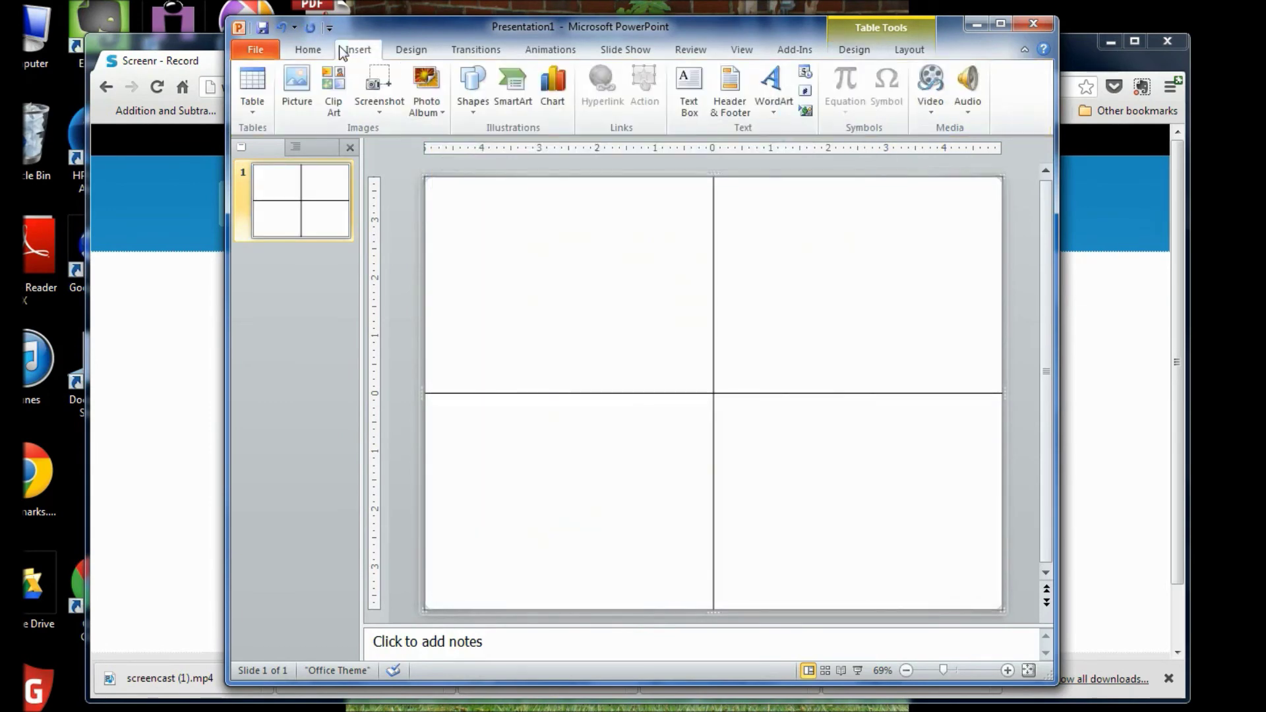
click(299, 92)
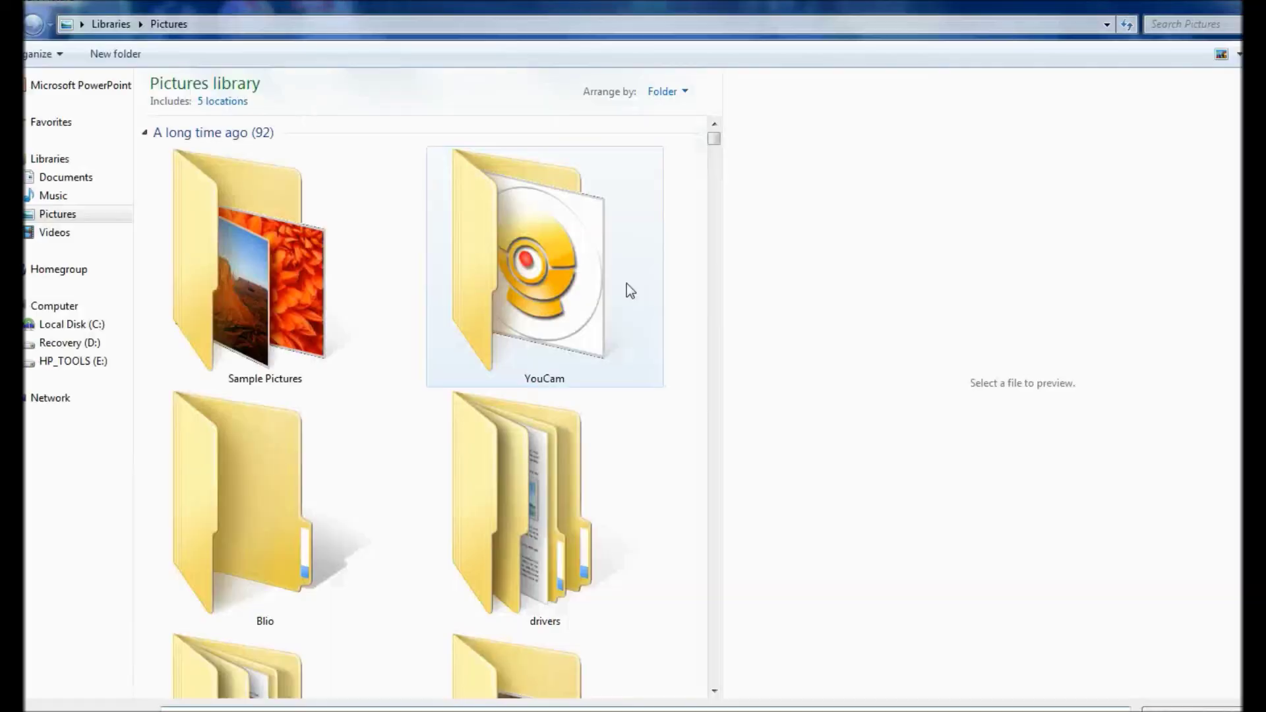
click(87, 179)
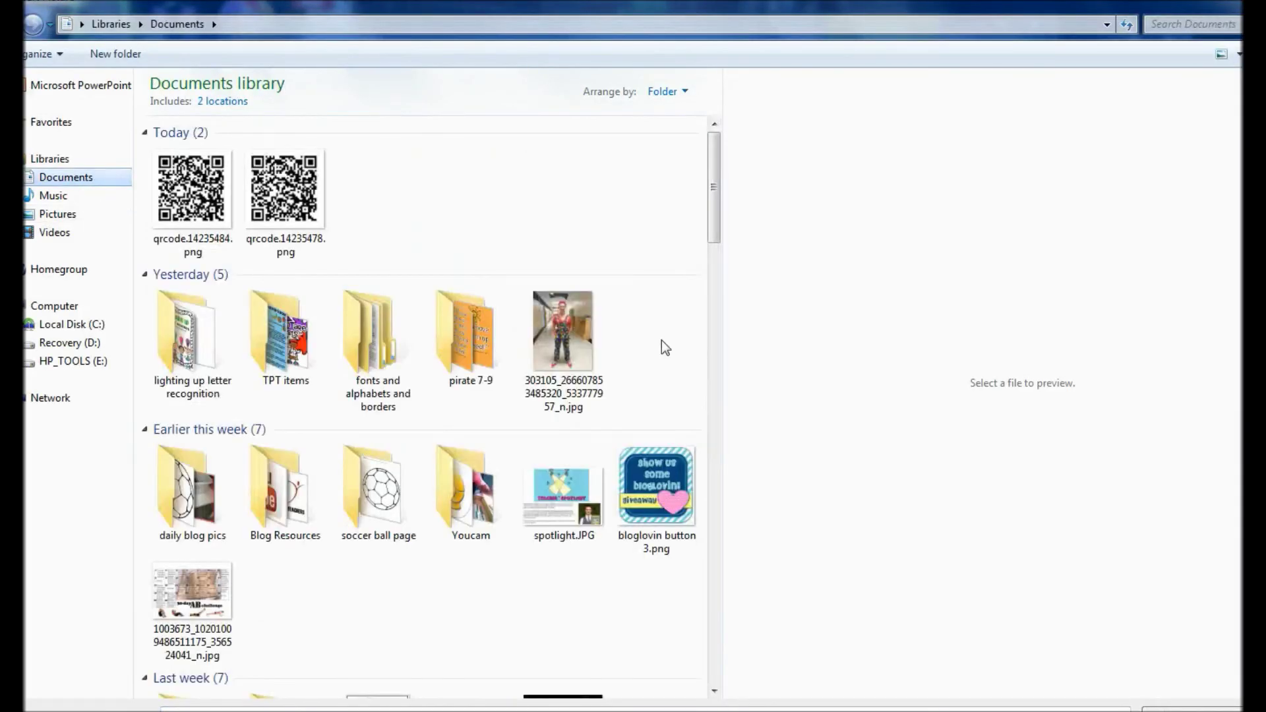
click(386, 348)
double_click(386, 348)
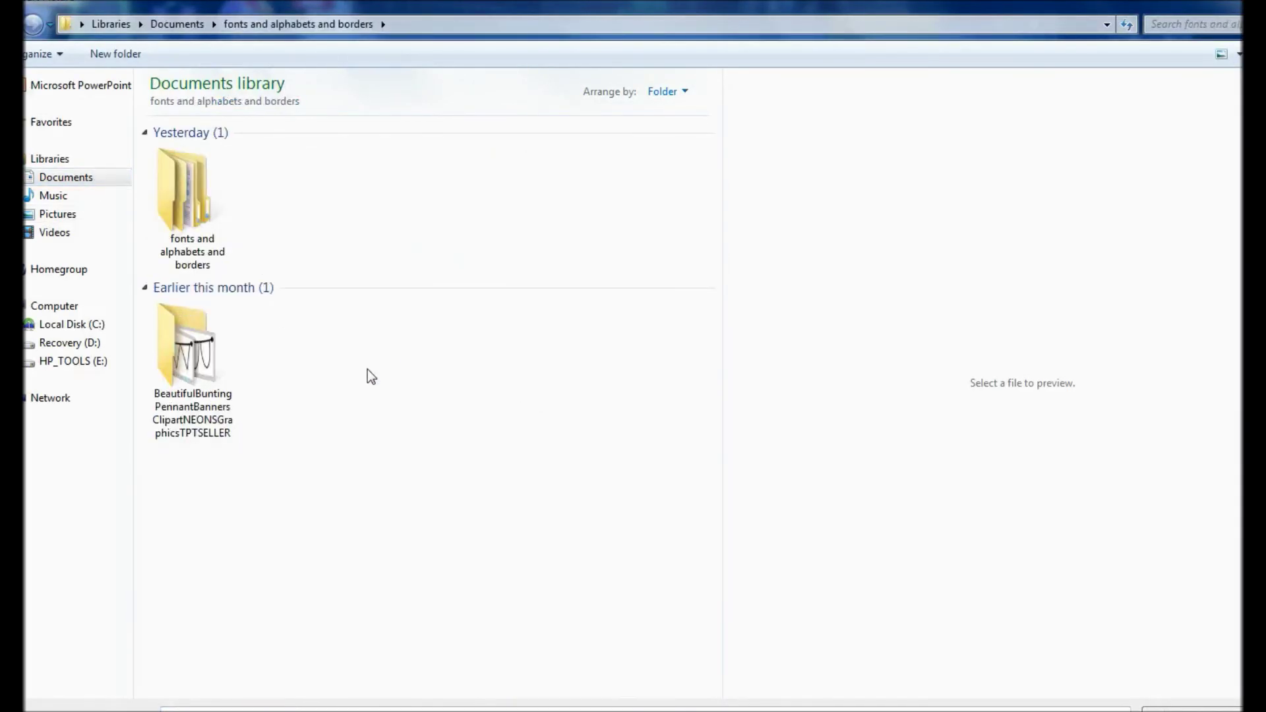
double_click(211, 246)
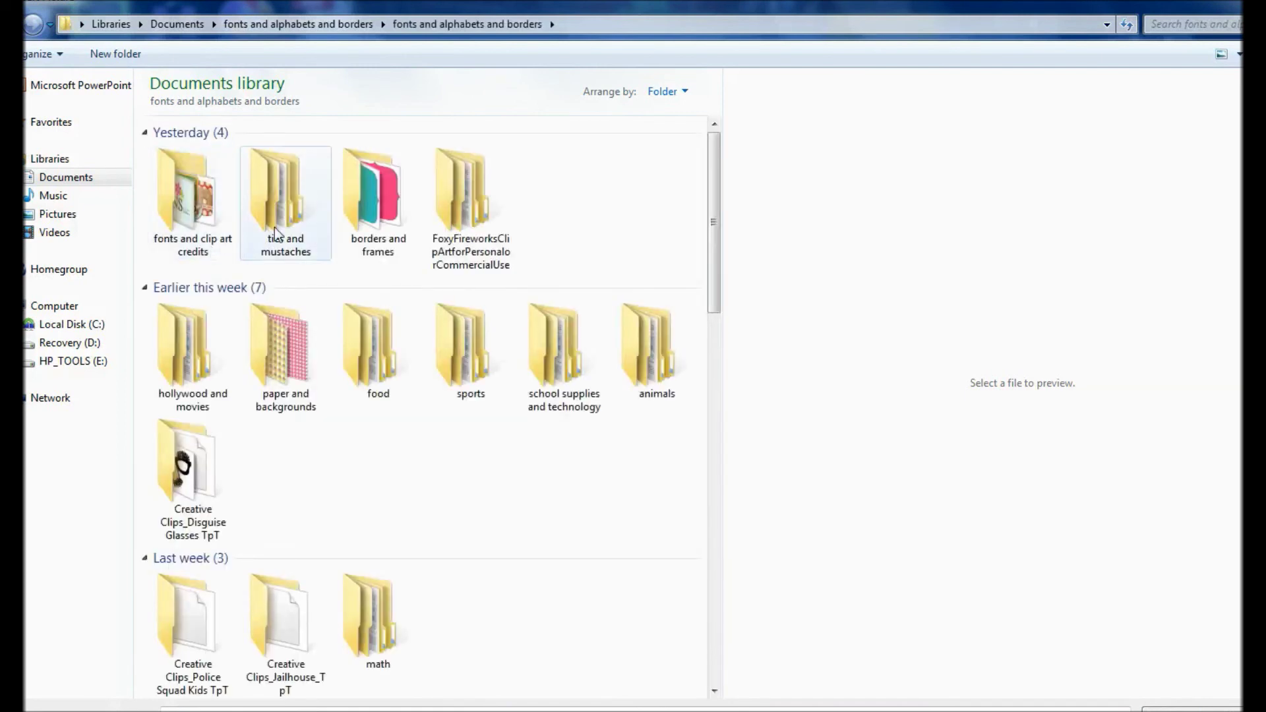
double_click(185, 491)
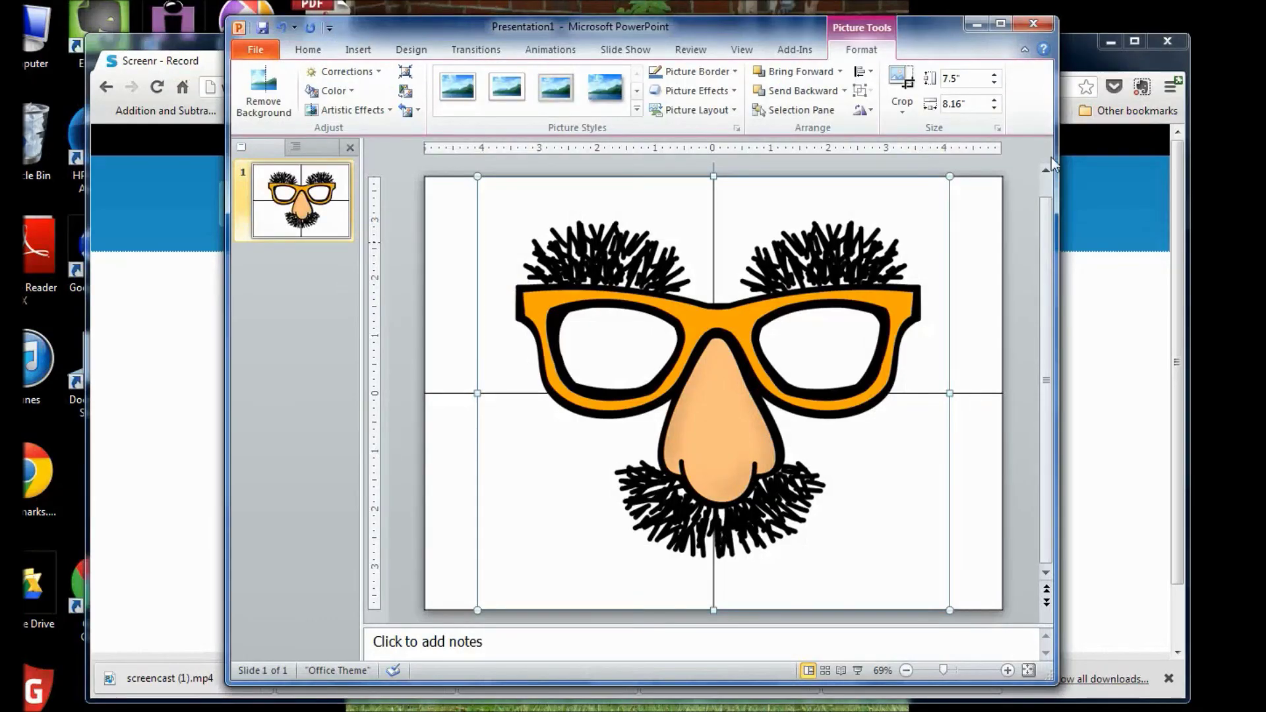
Shrink the glasses to about 2.17" by 2.36" and place them in the top-left cell.
drag(946, 180, 646, 455)
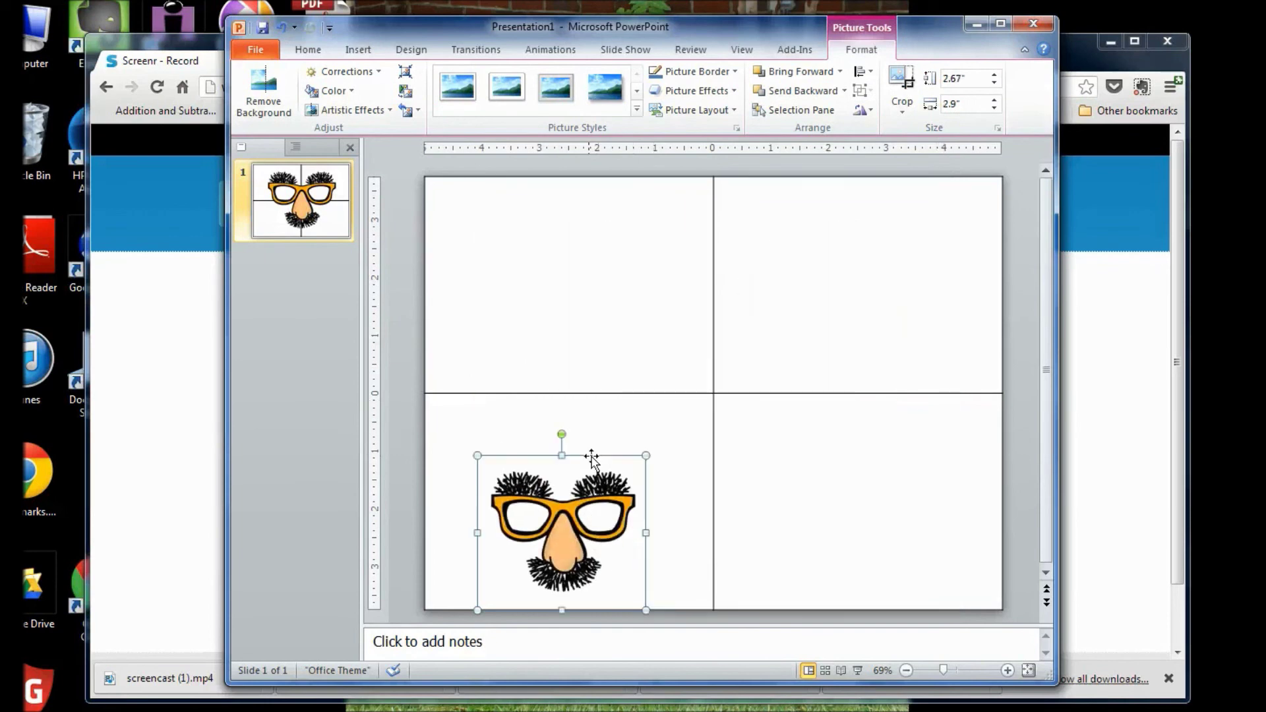
drag(589, 516, 569, 283)
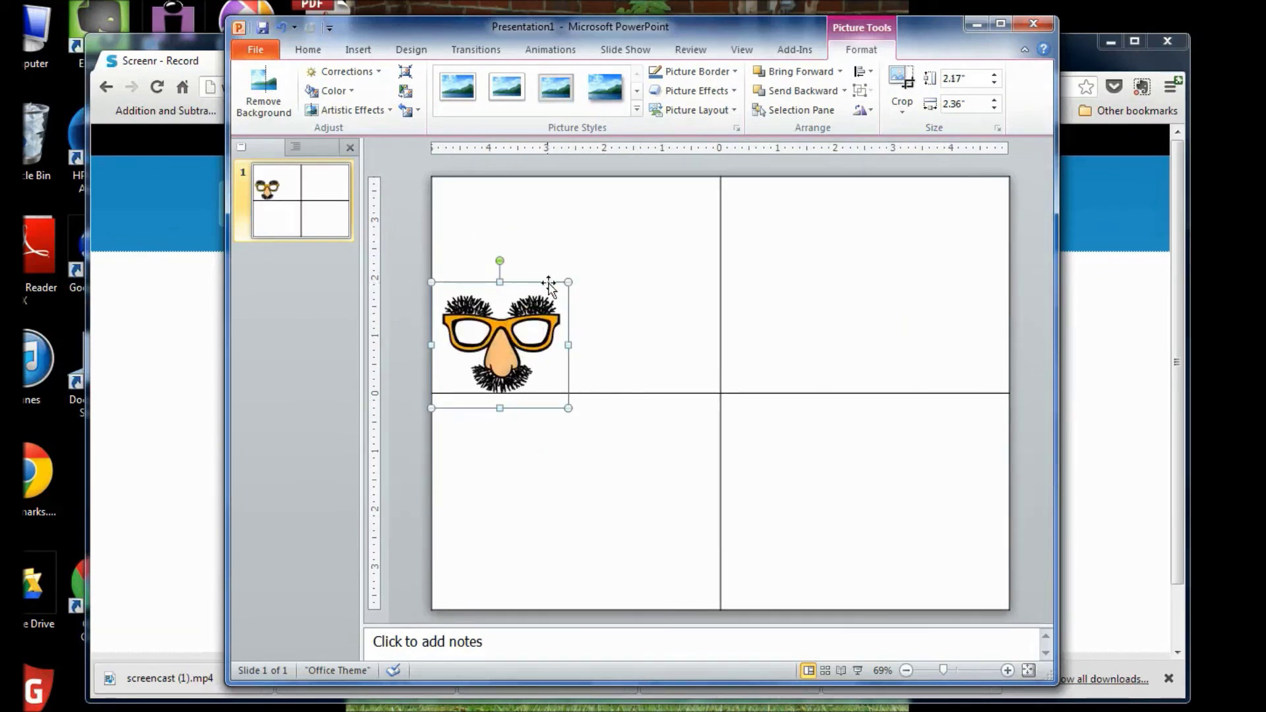
click(358, 49)
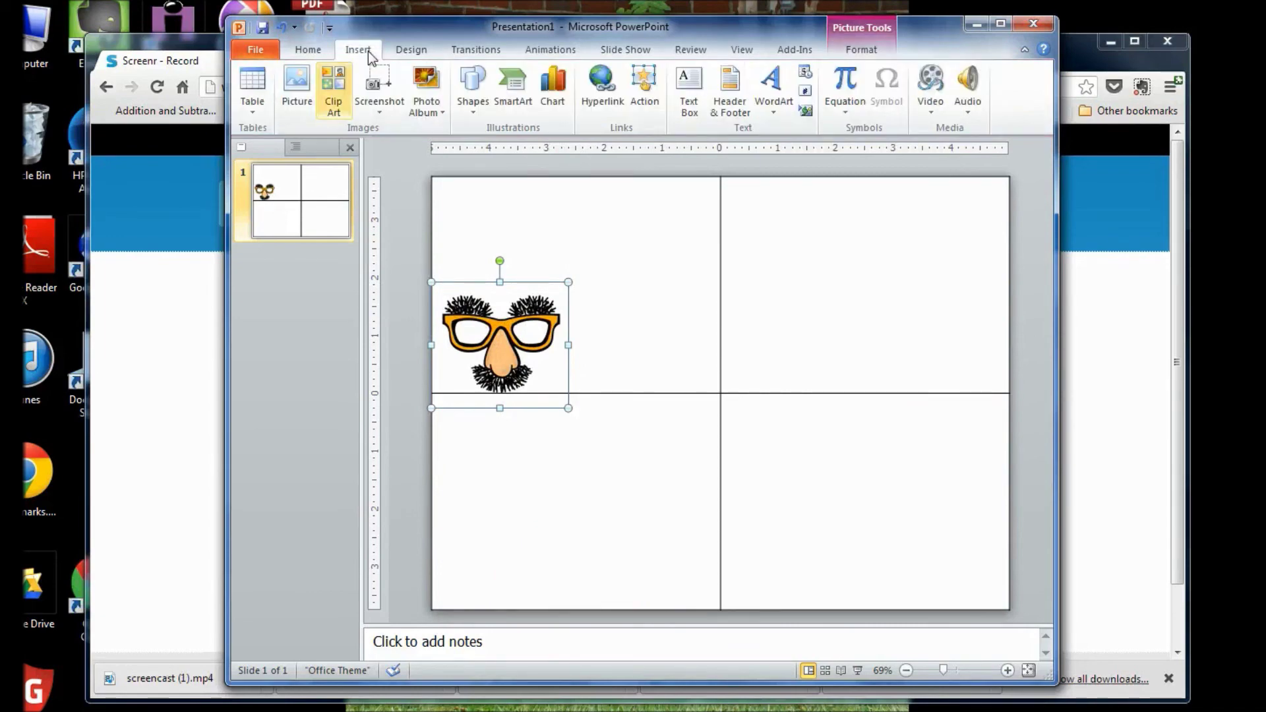
Insert qrcode.14235478.png from Documents and place it beside the glasses in the top-left cell.
click(297, 92)
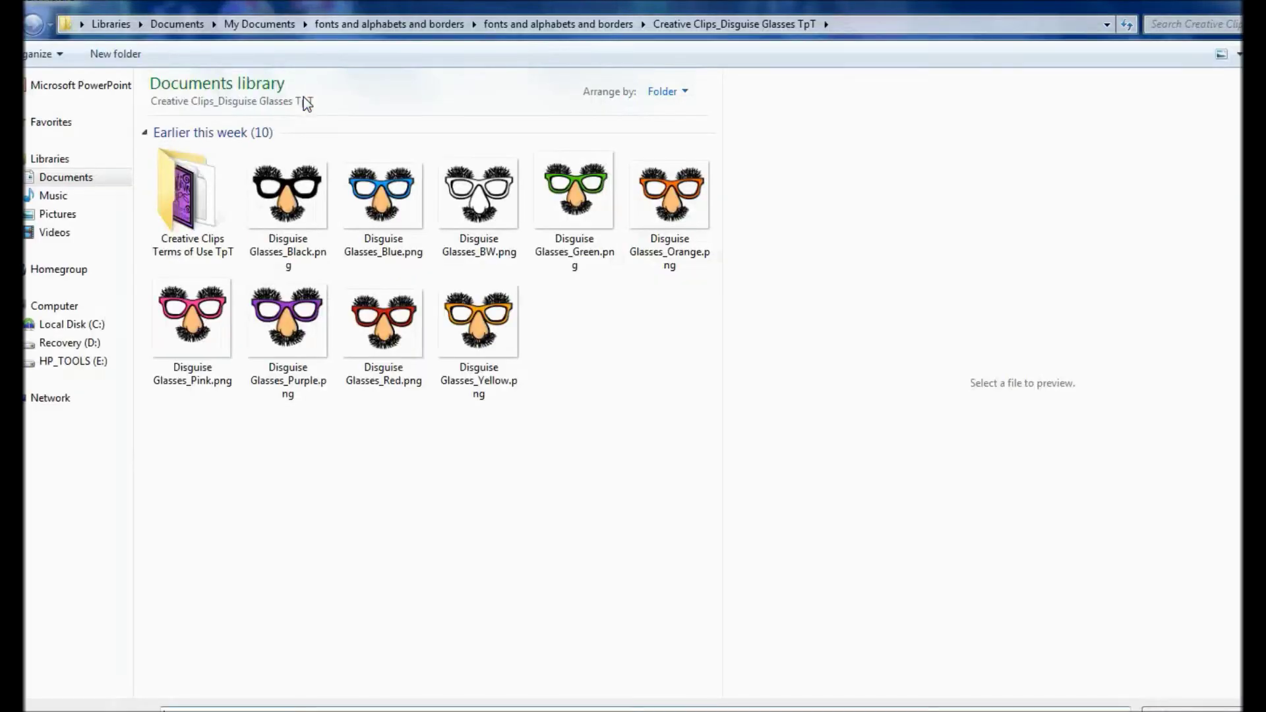
click(85, 177)
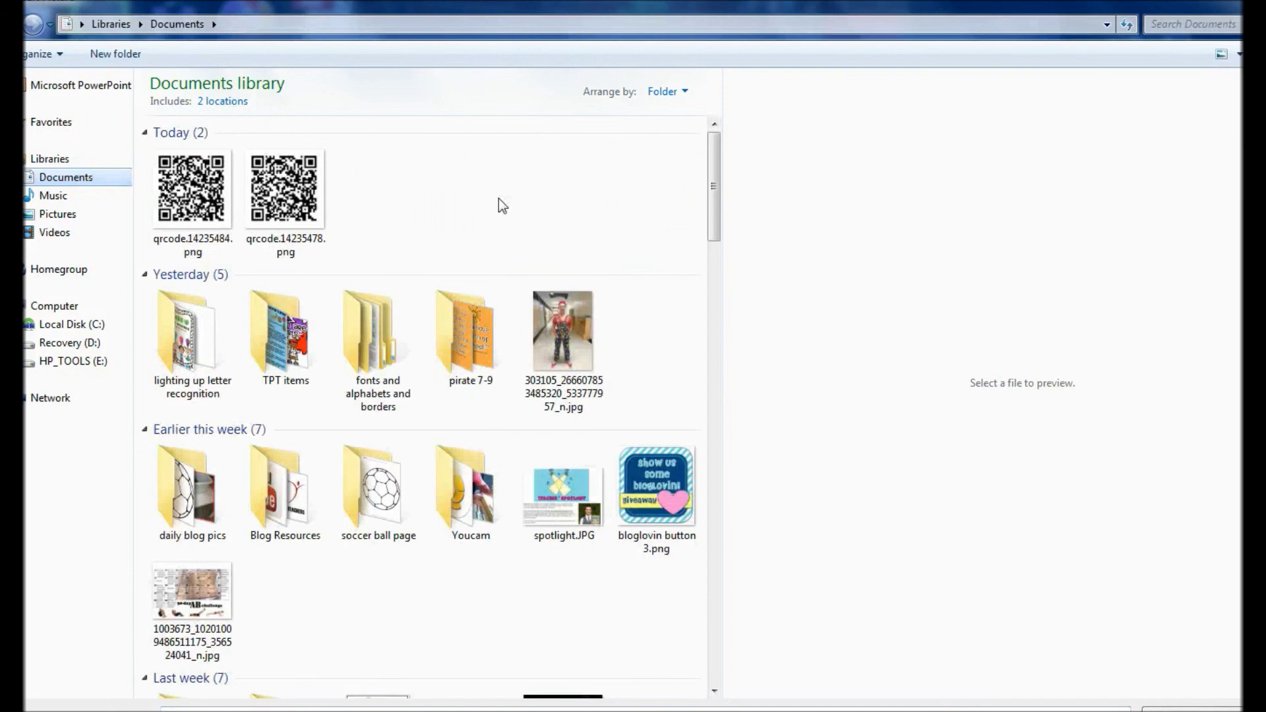
double_click(302, 187)
drag(751, 437, 643, 251)
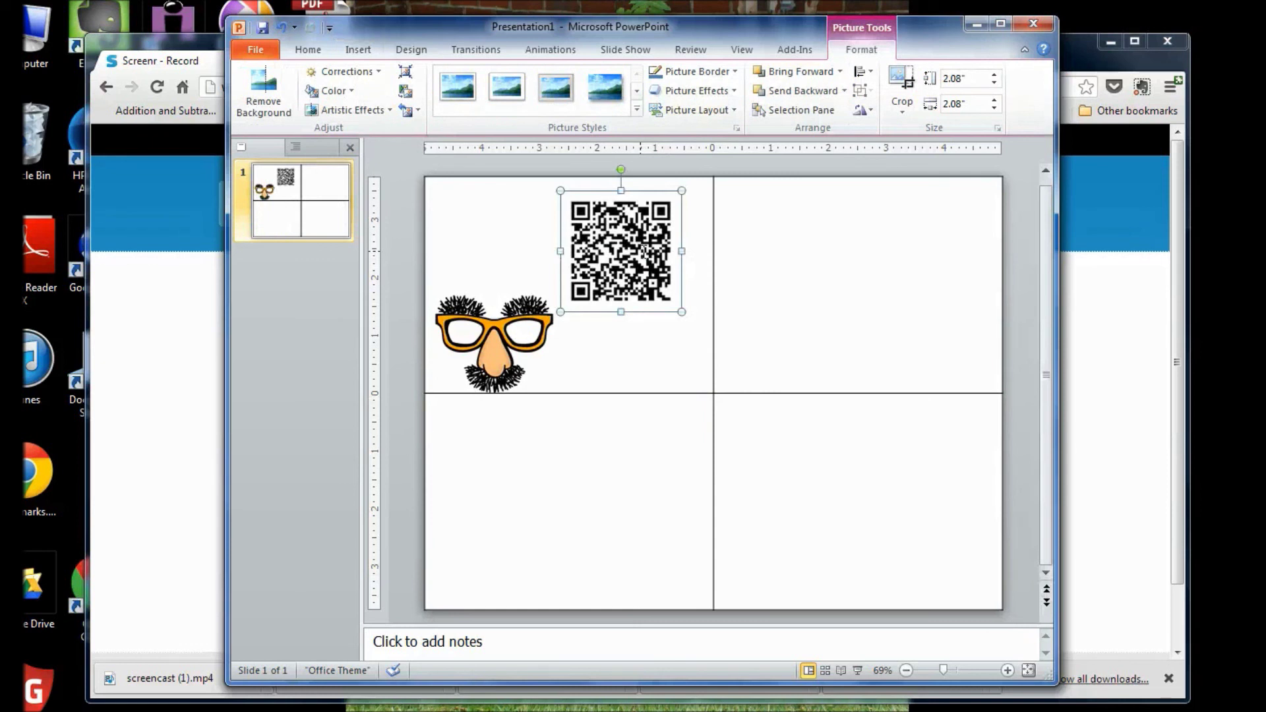